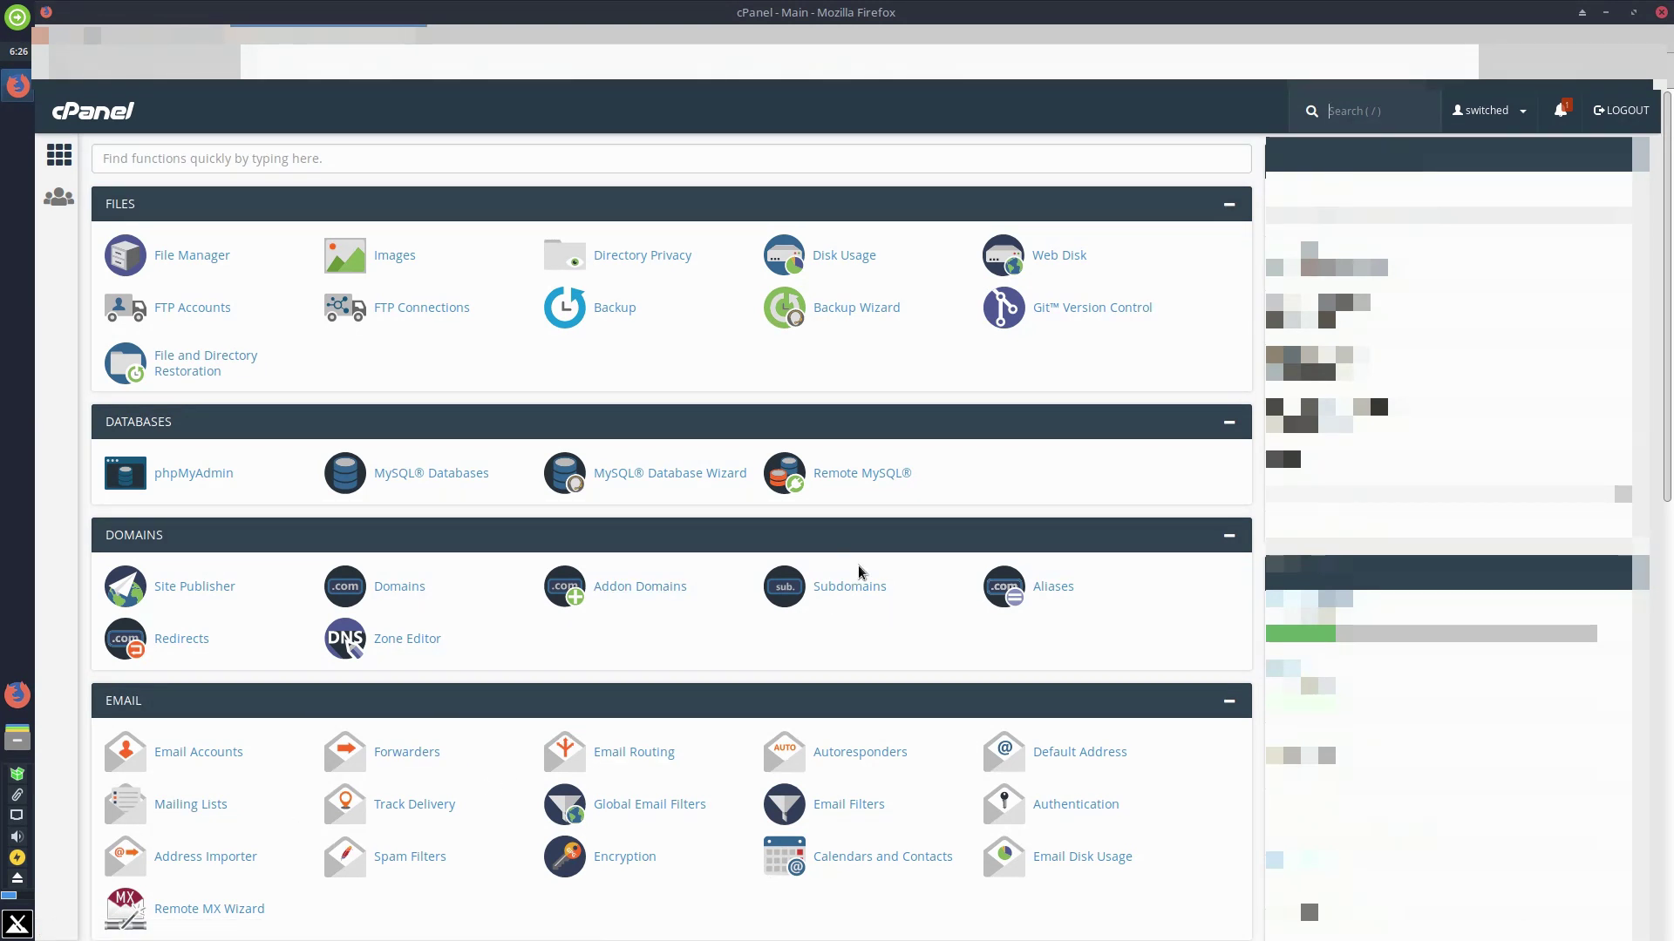
Open a new blank Firefox tab next to the WHM and cPanel dashboard tabs.
scroll(872, 575, down, 1)
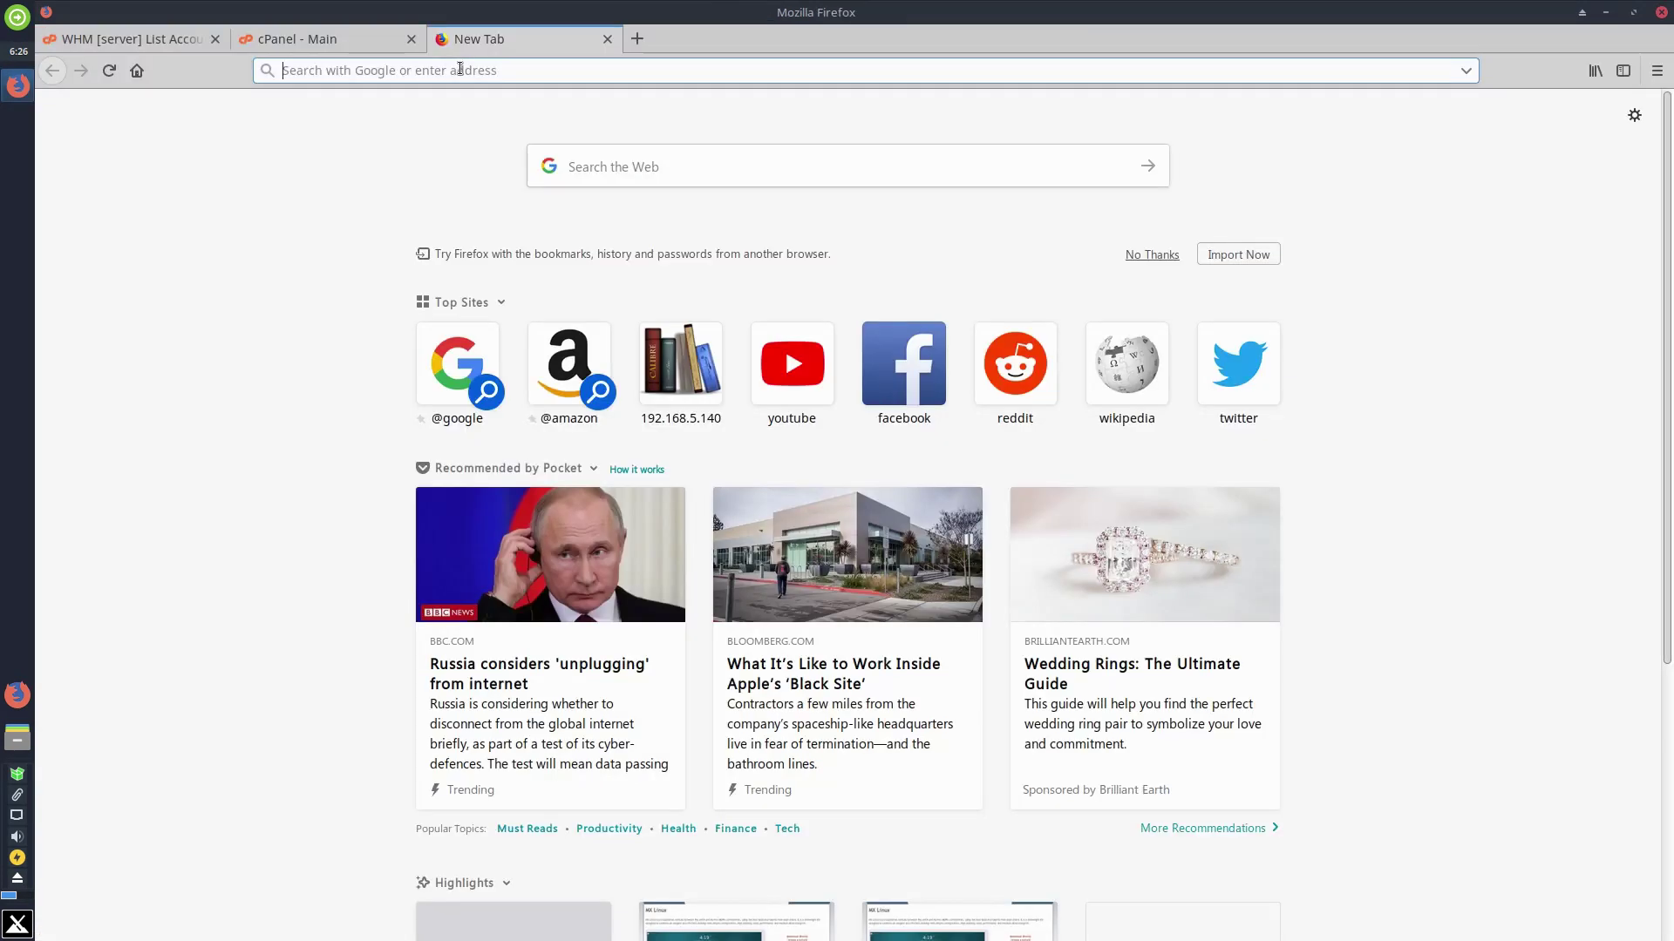
click(440, 39)
Load a2hosting.com, dismiss the content-blocking notice, check plan prices, then go back to cPanel.
text(a2hosting)
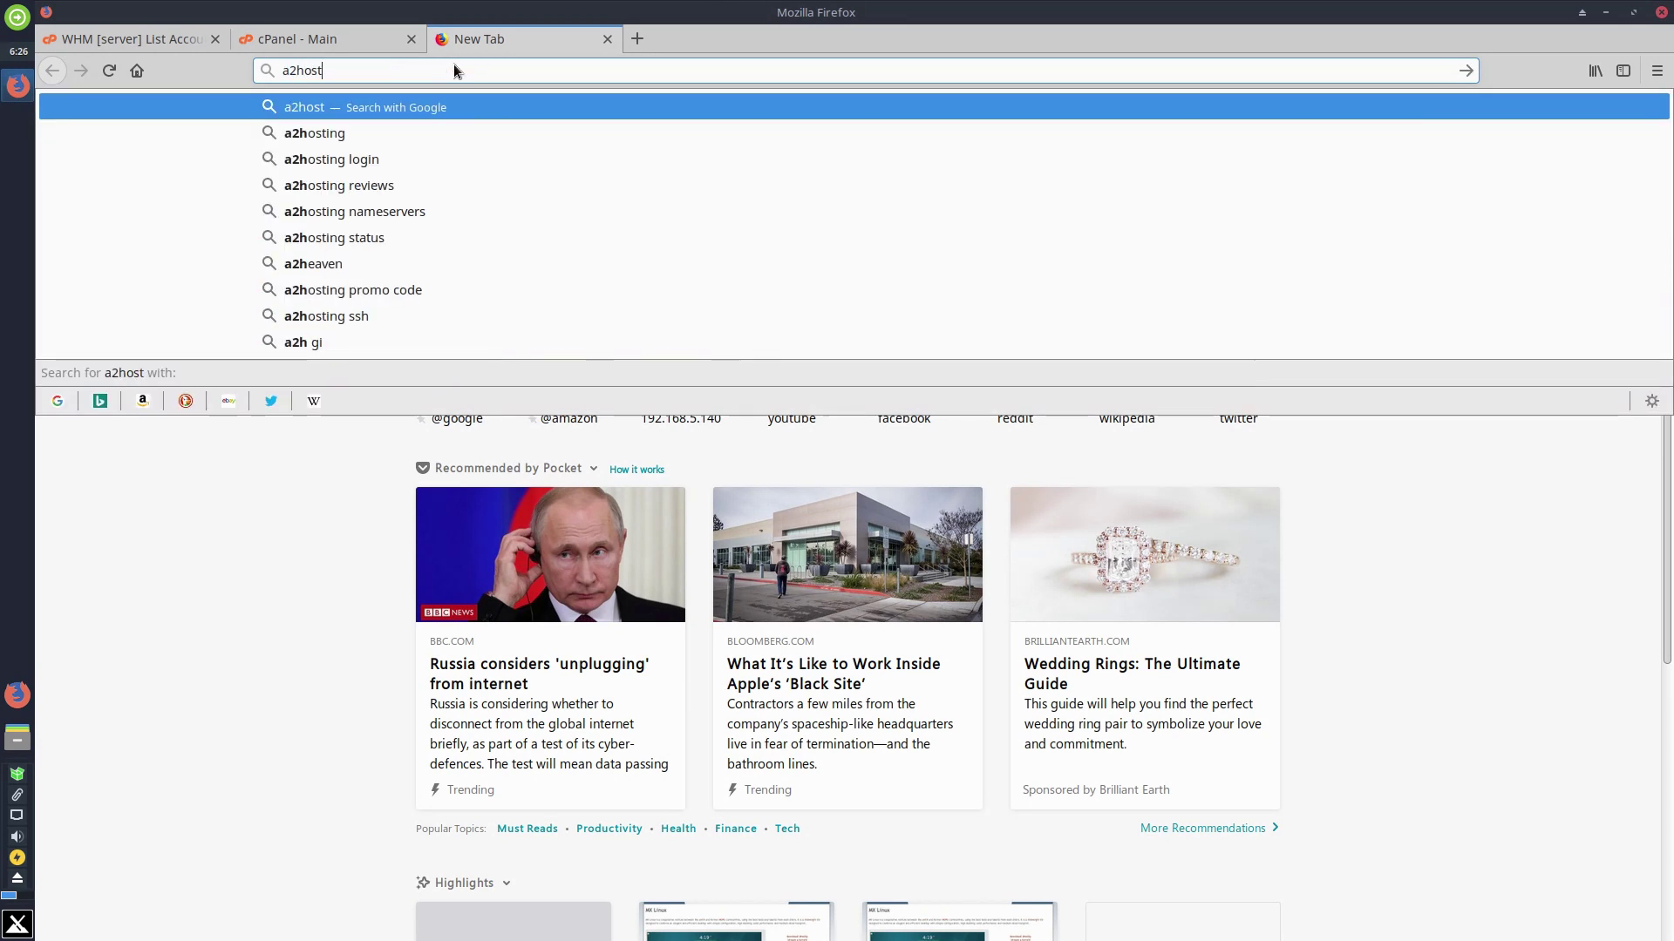
text(.com)
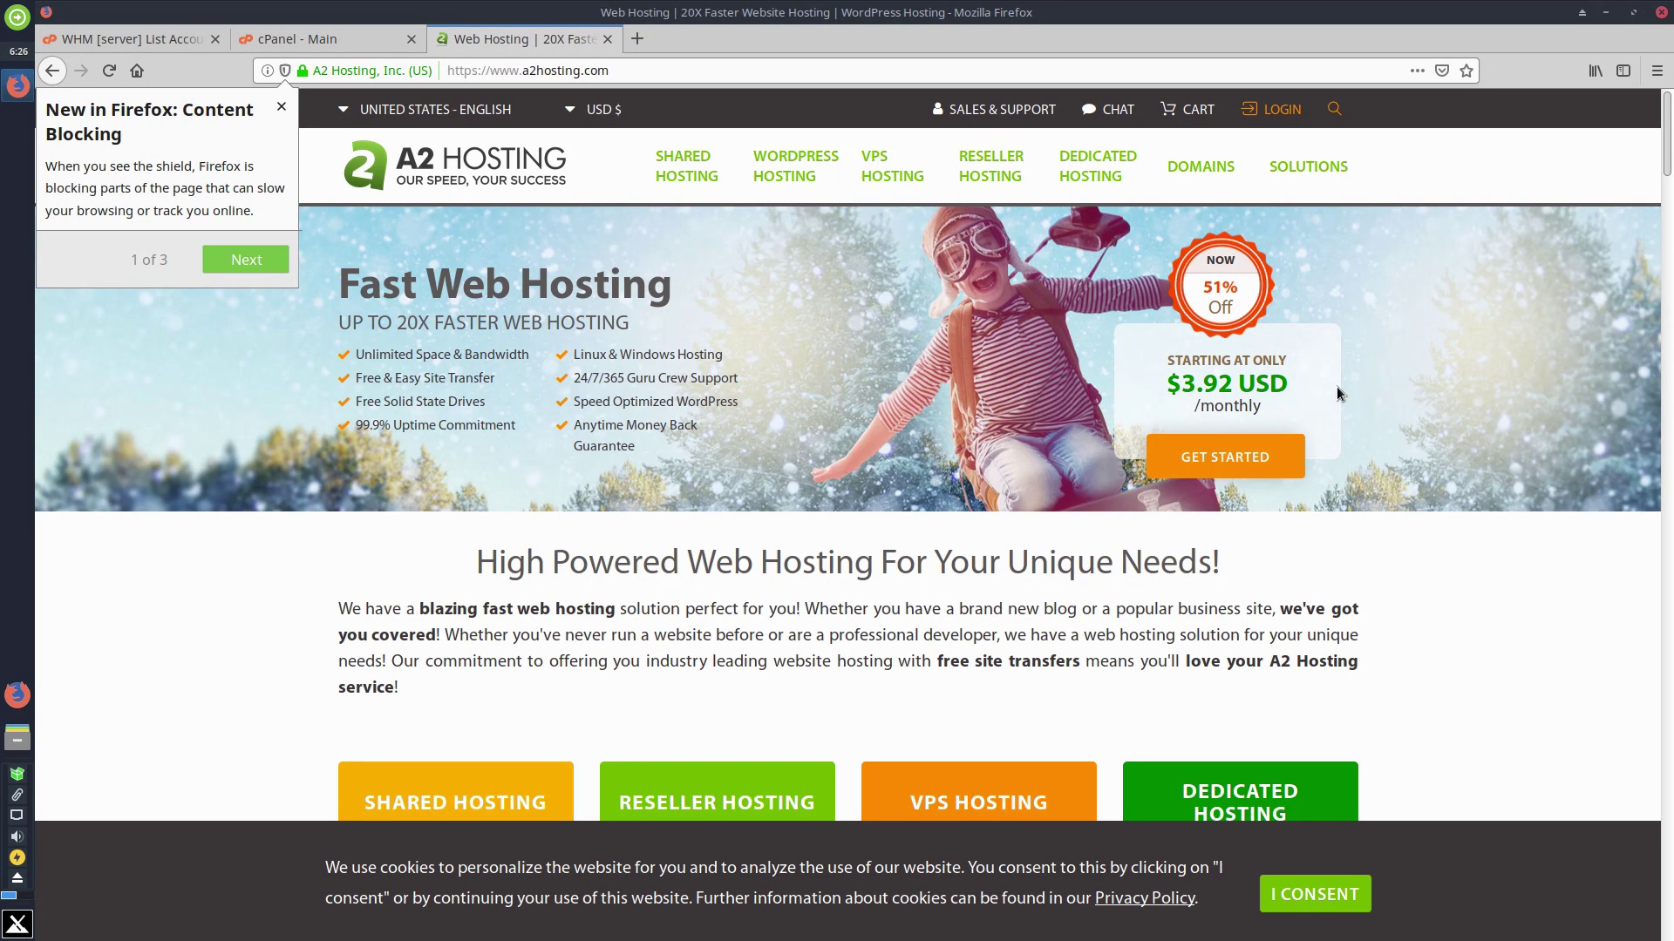
scroll(1362, 416, down, 3)
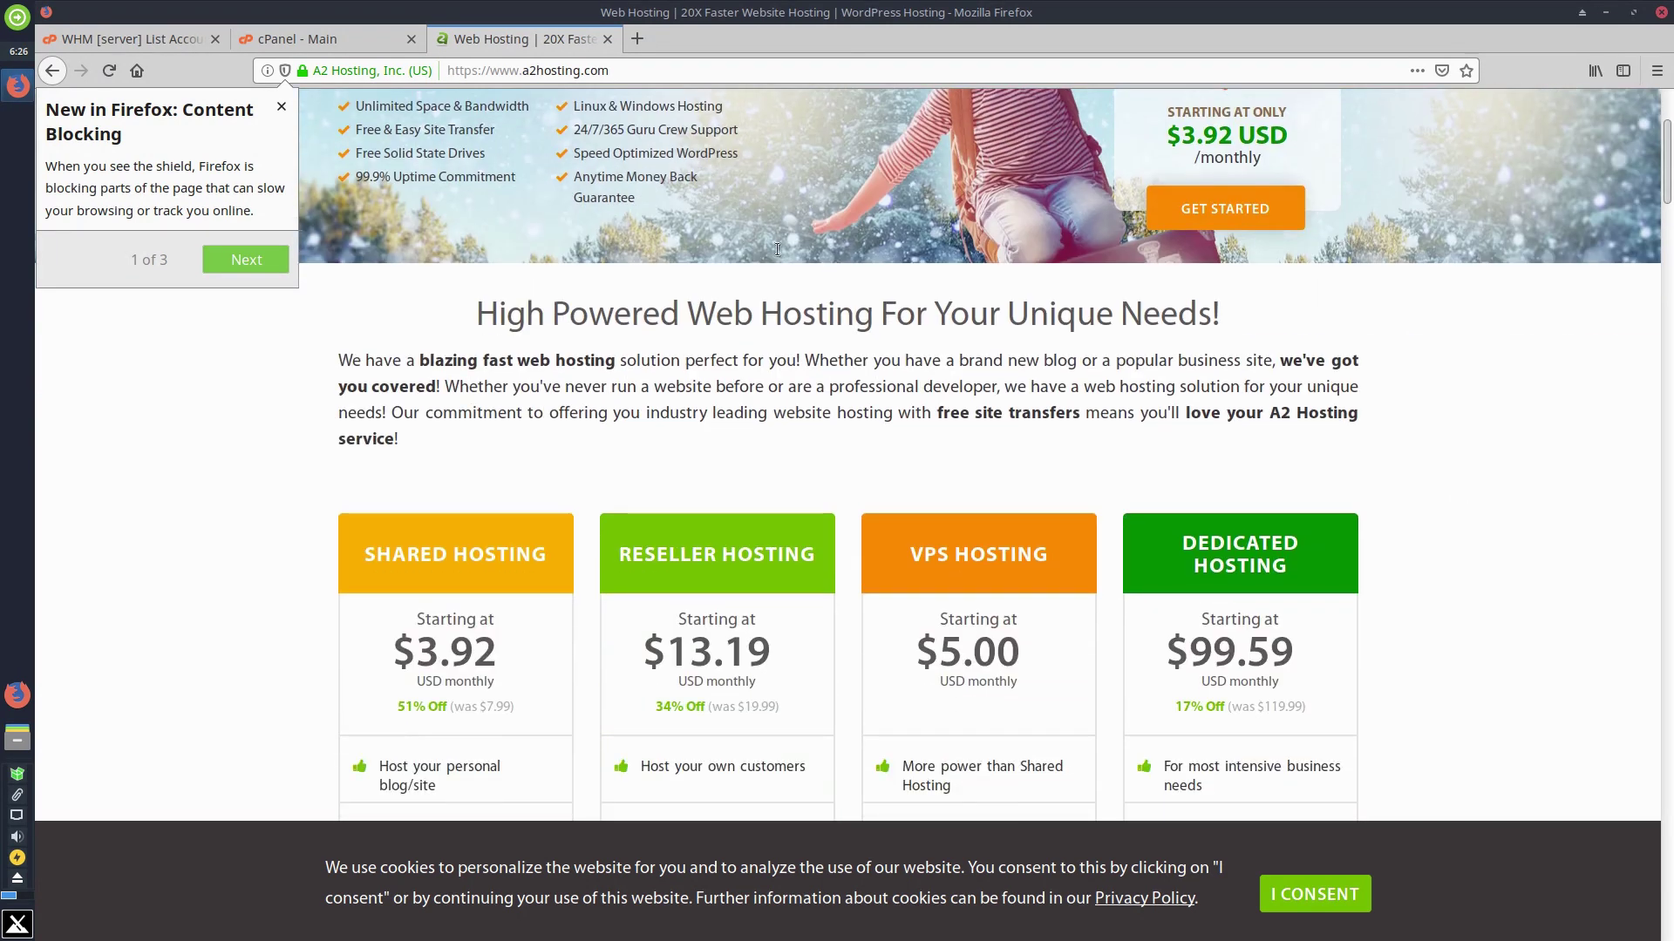
click(1468, 159)
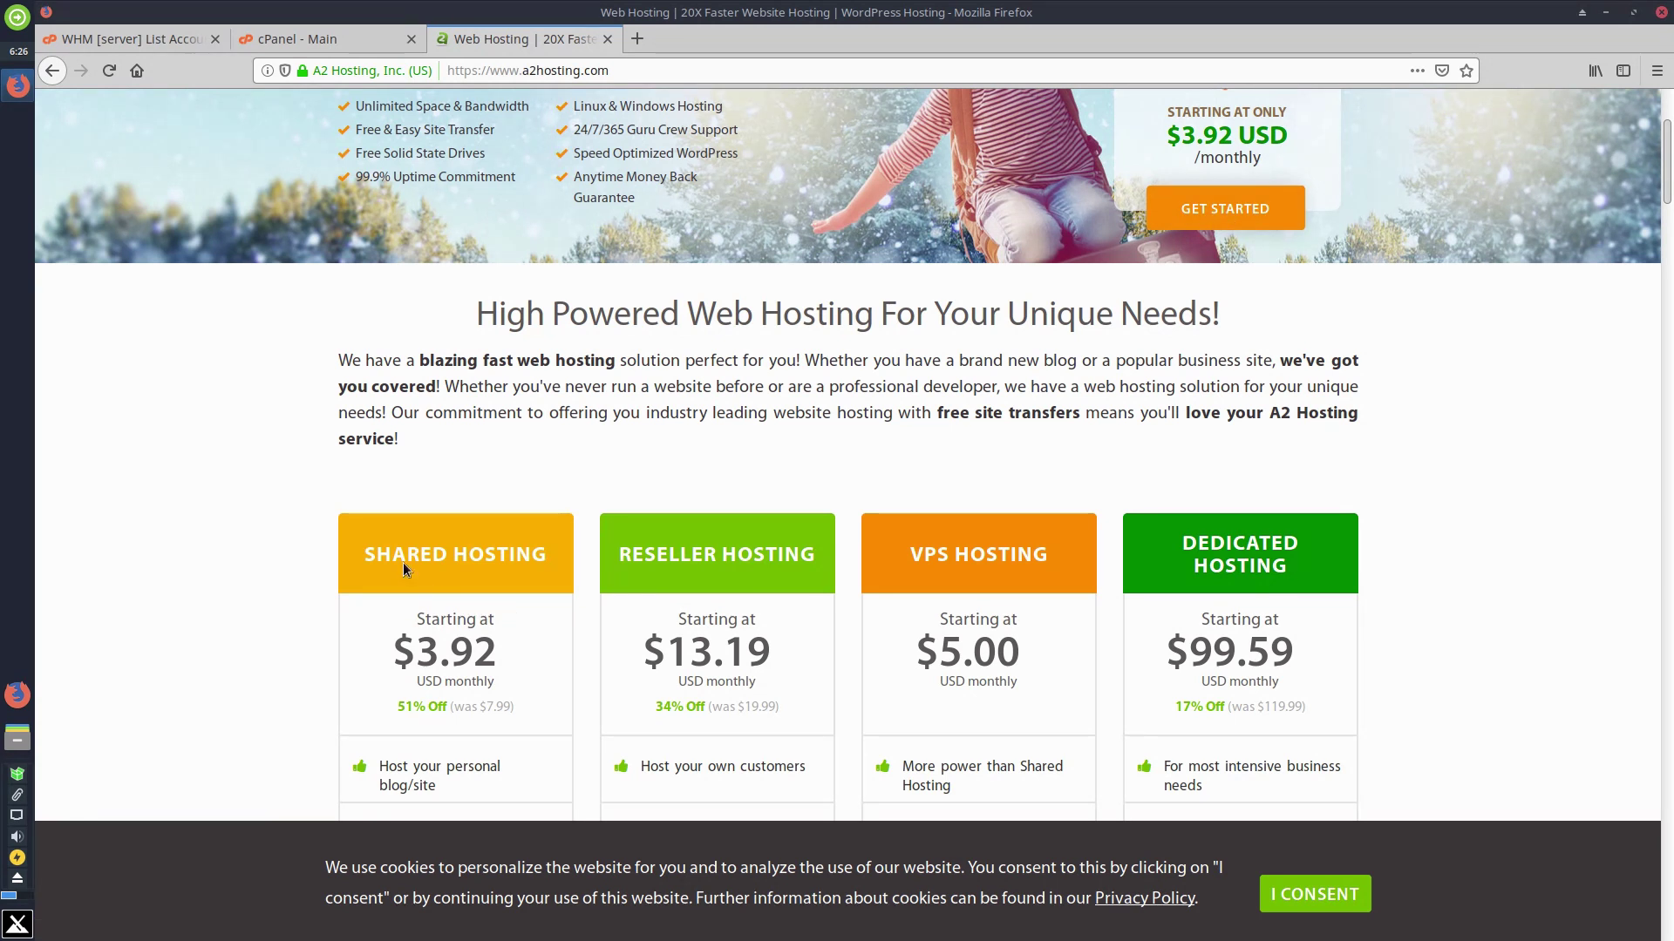
scroll(541, 500, down, 3)
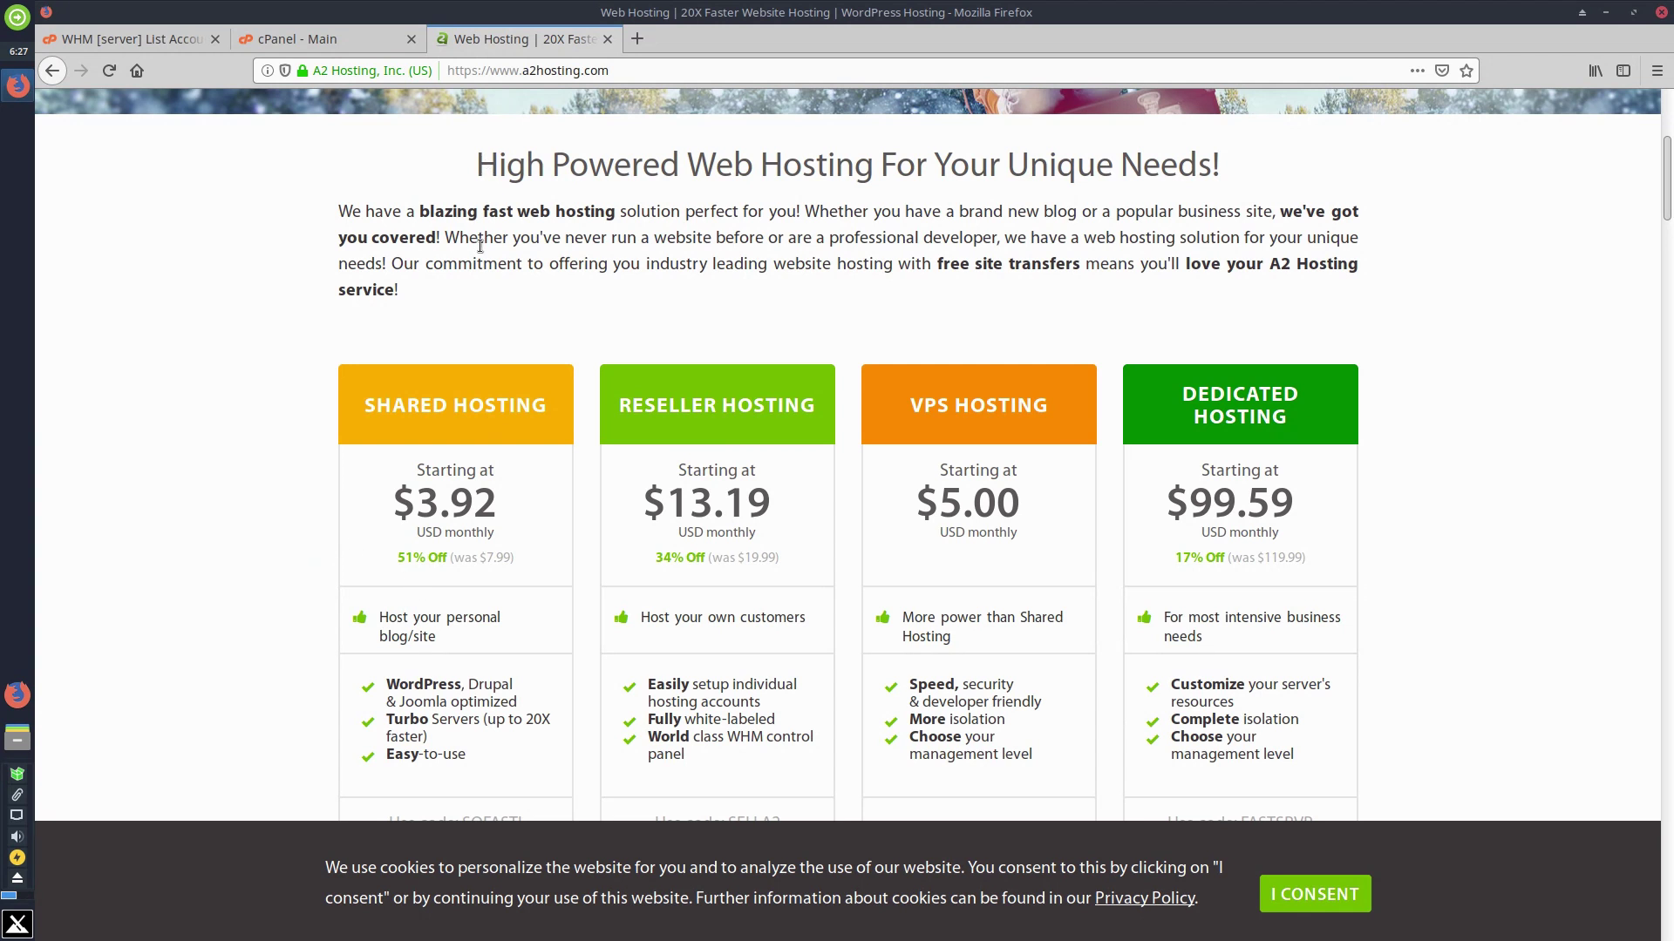
click(296, 39)
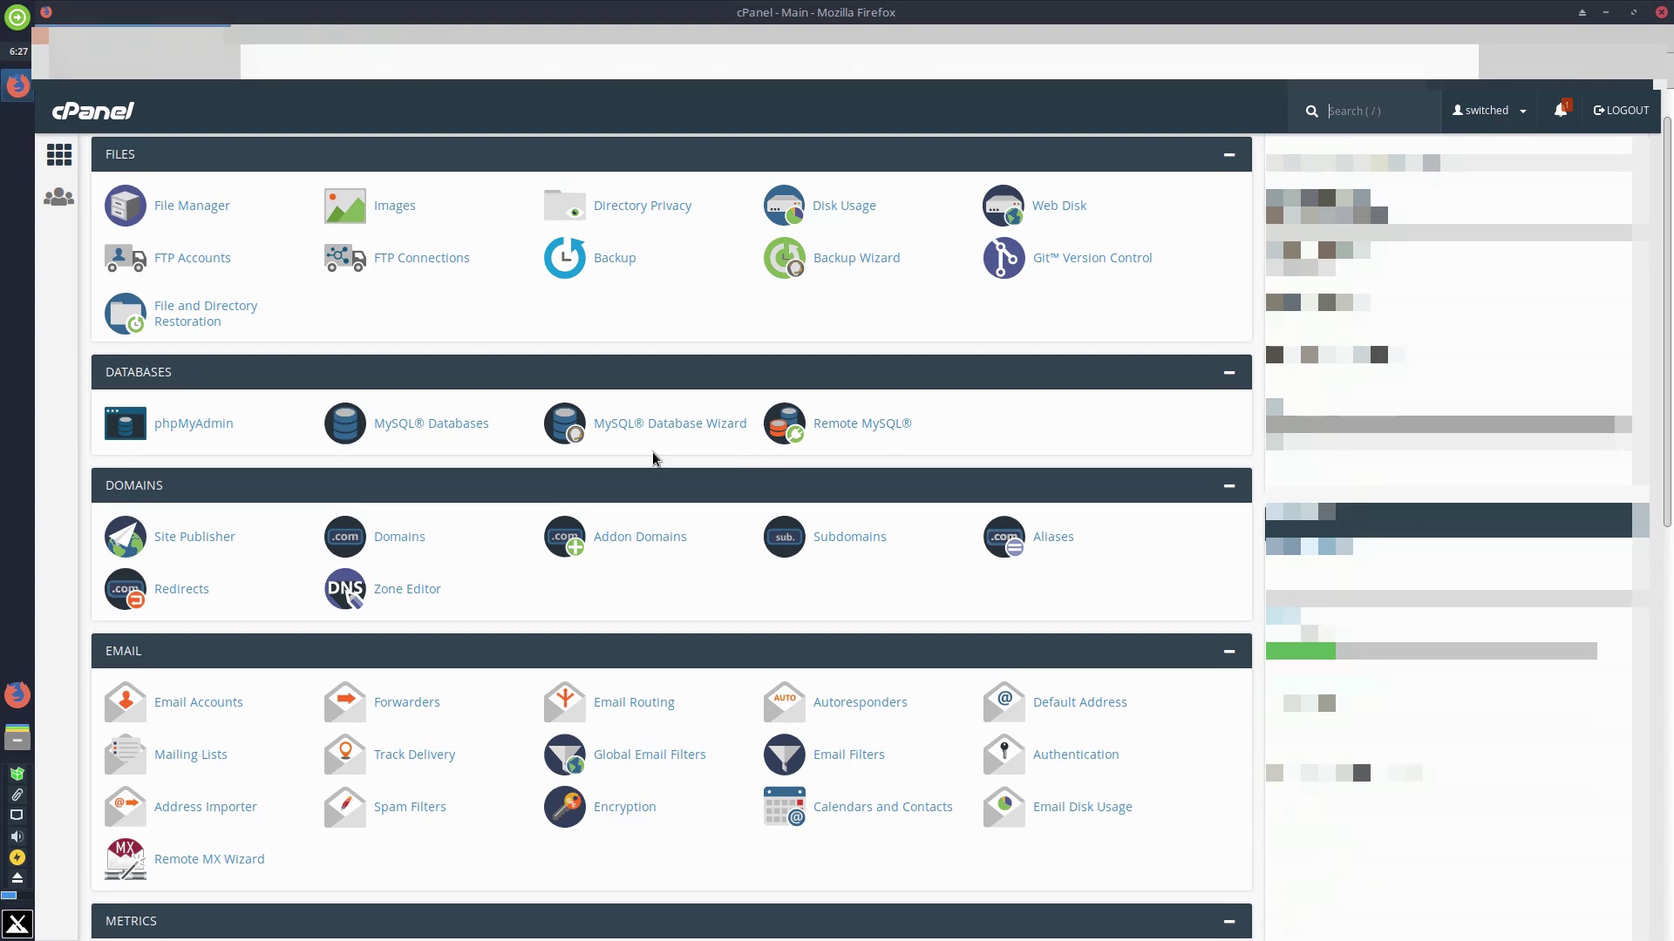
Start an Email Account on domain tlml.link with the account name 'email'.
scroll(315, 644, down, 1)
click(244, 656)
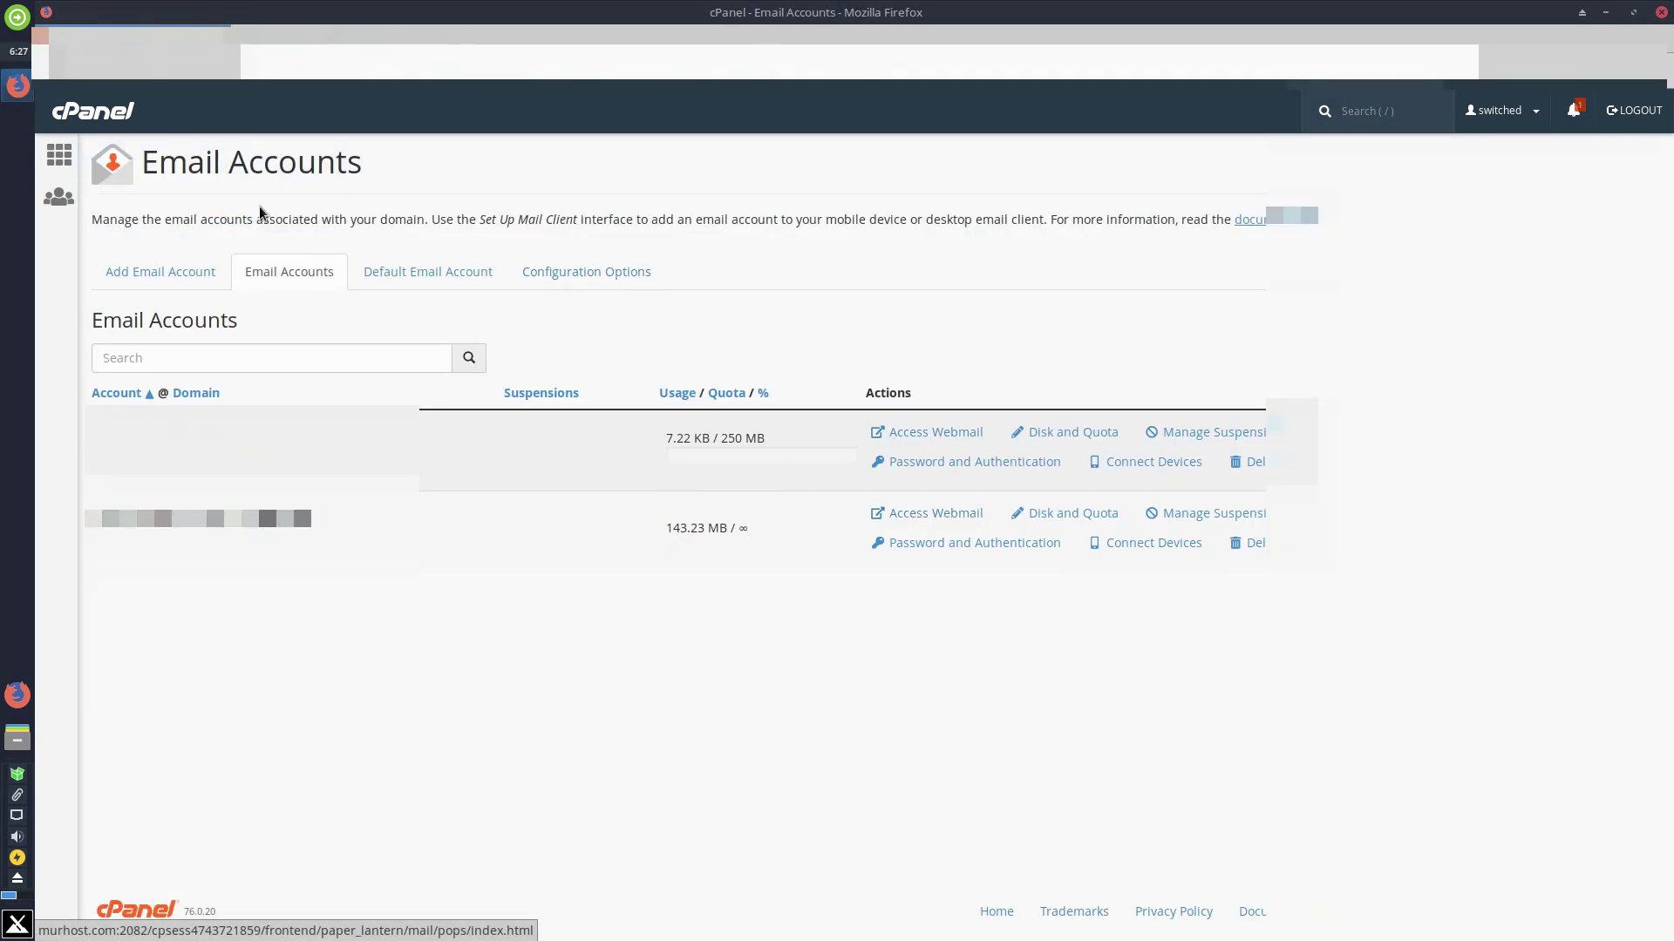
click(154, 266)
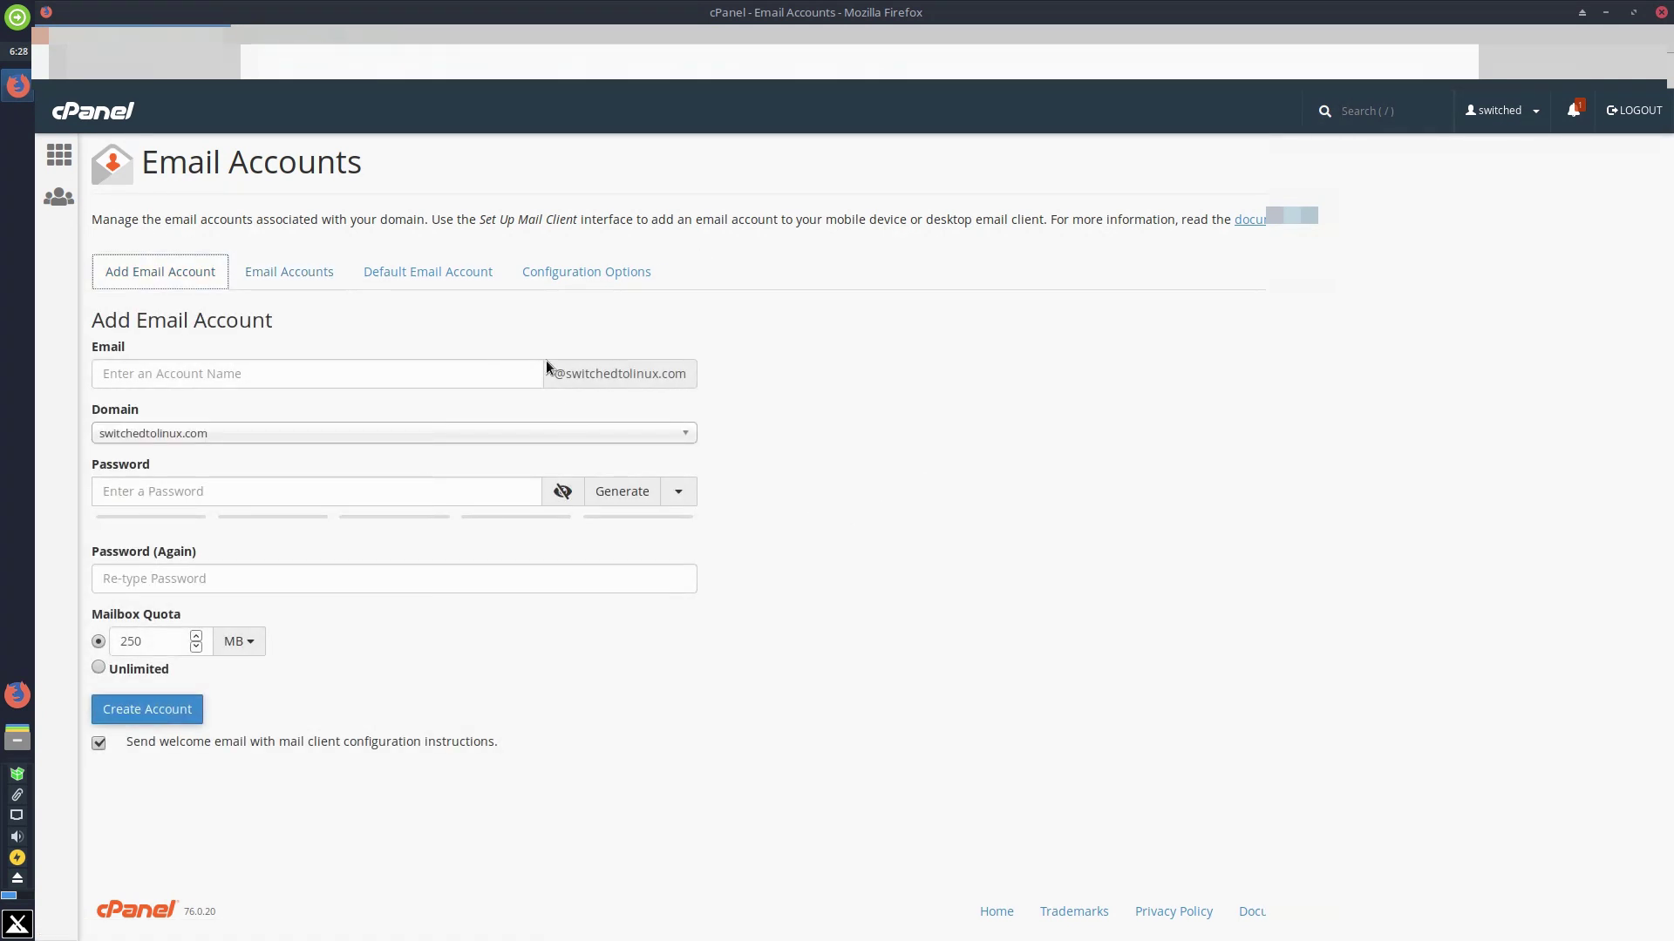
click(538, 427)
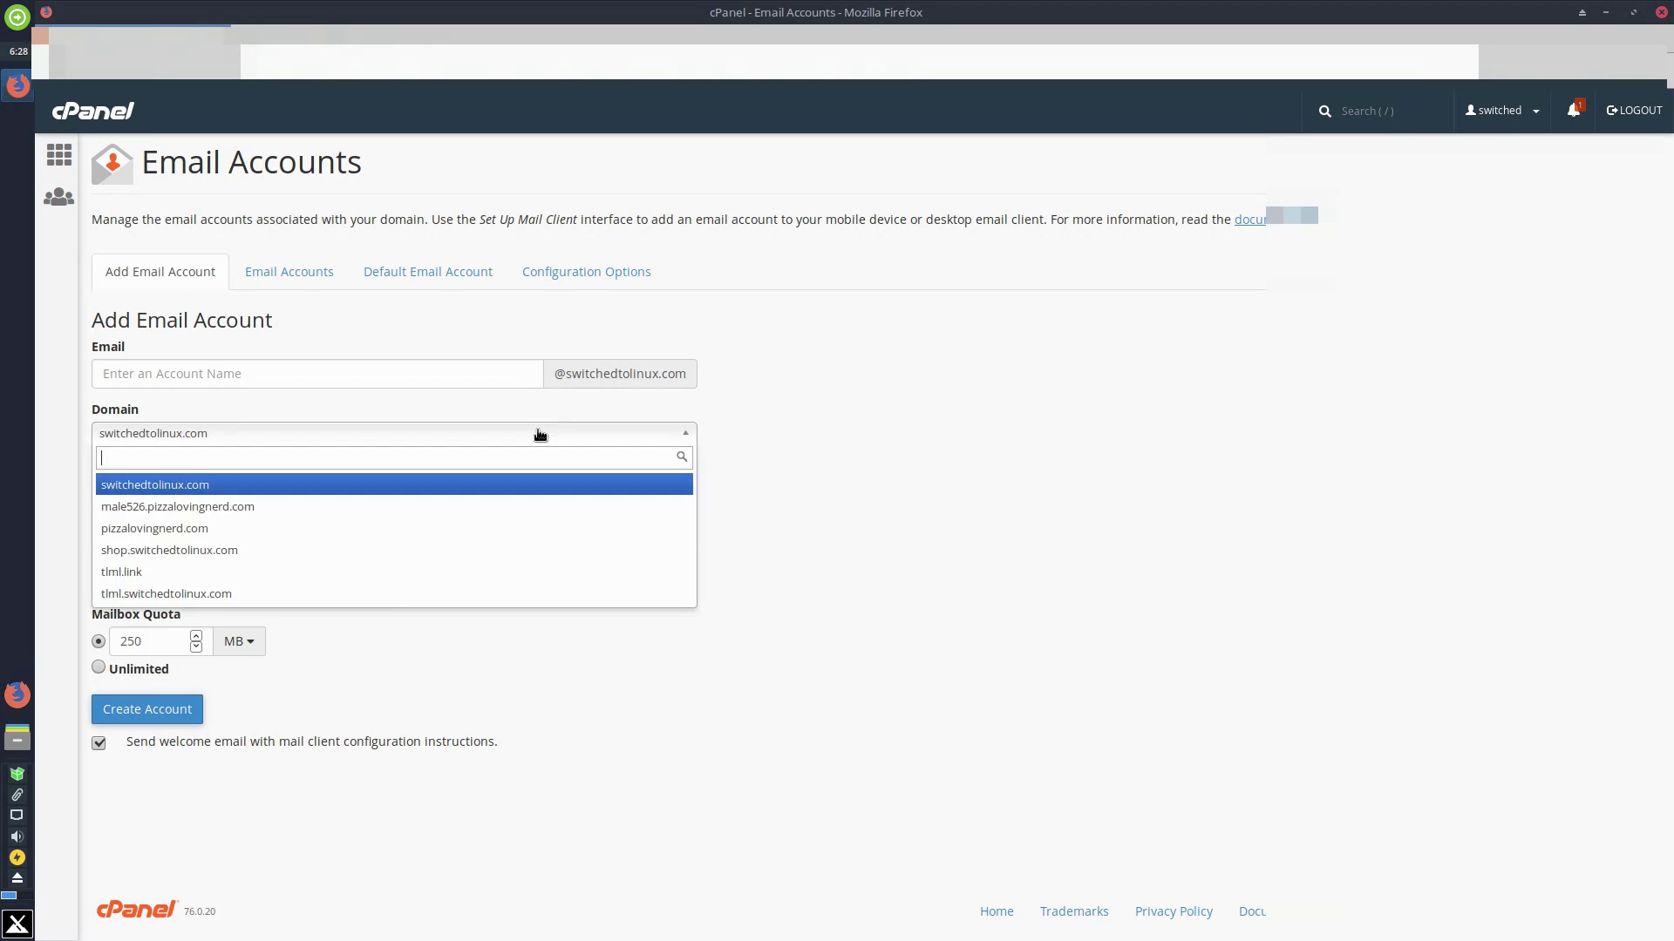
click(330, 573)
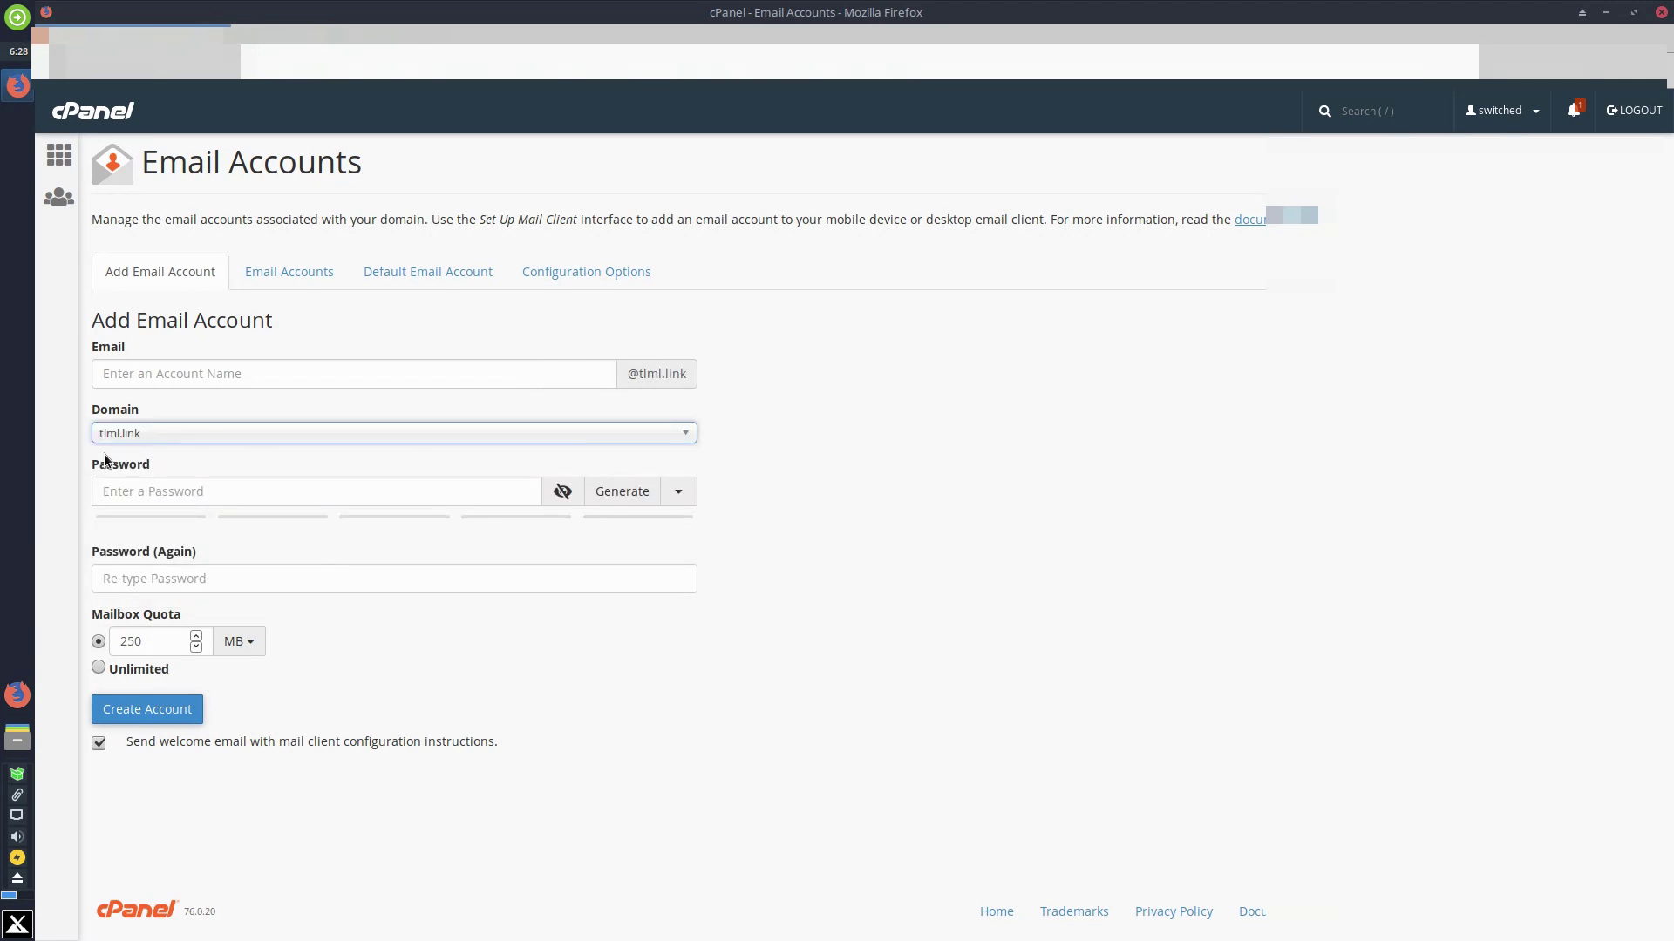
click(306, 369)
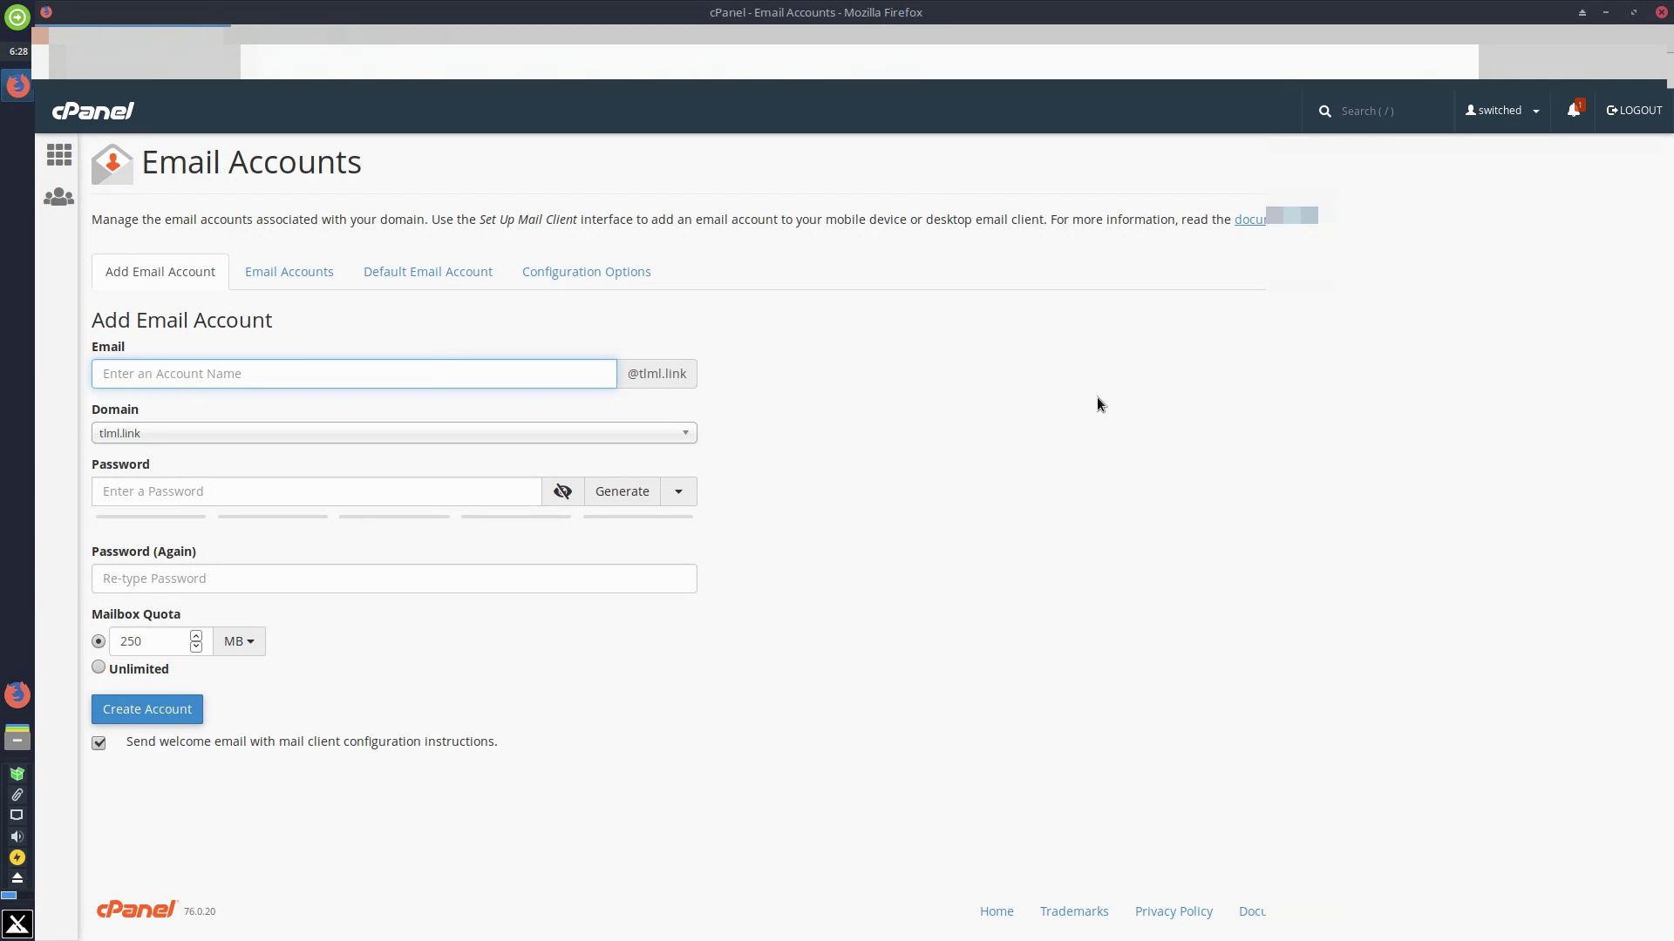
text(email)
Generate a strong password and paste it into the Password (Again) confirmation field.
click(624, 491)
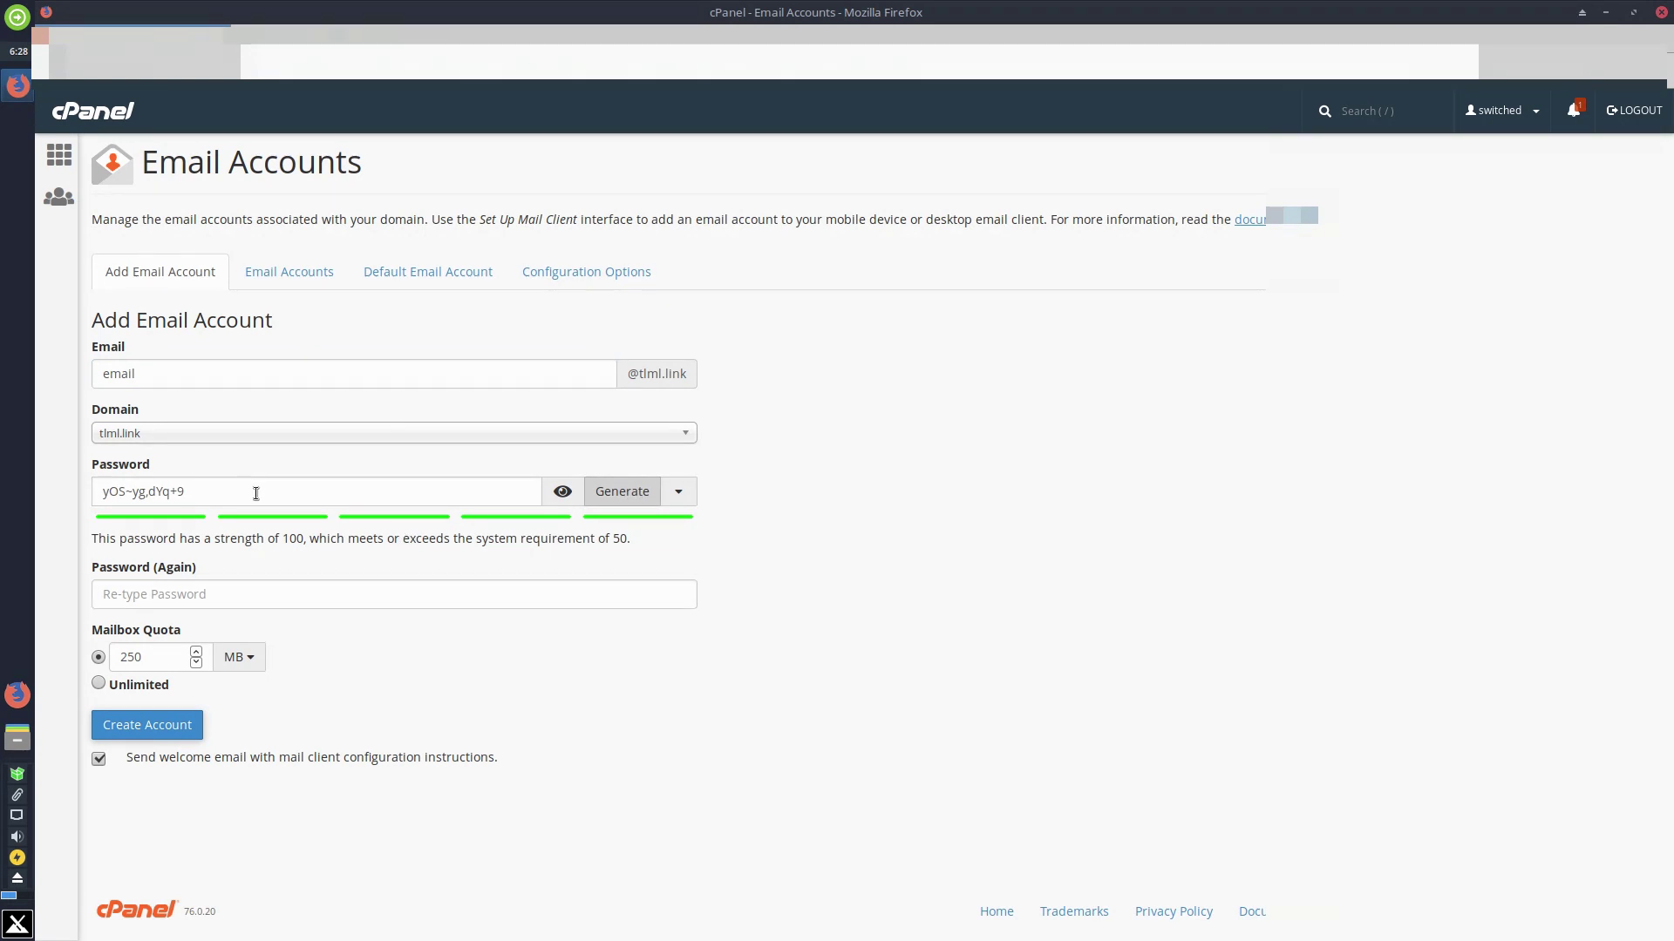
triple_click(92, 485)
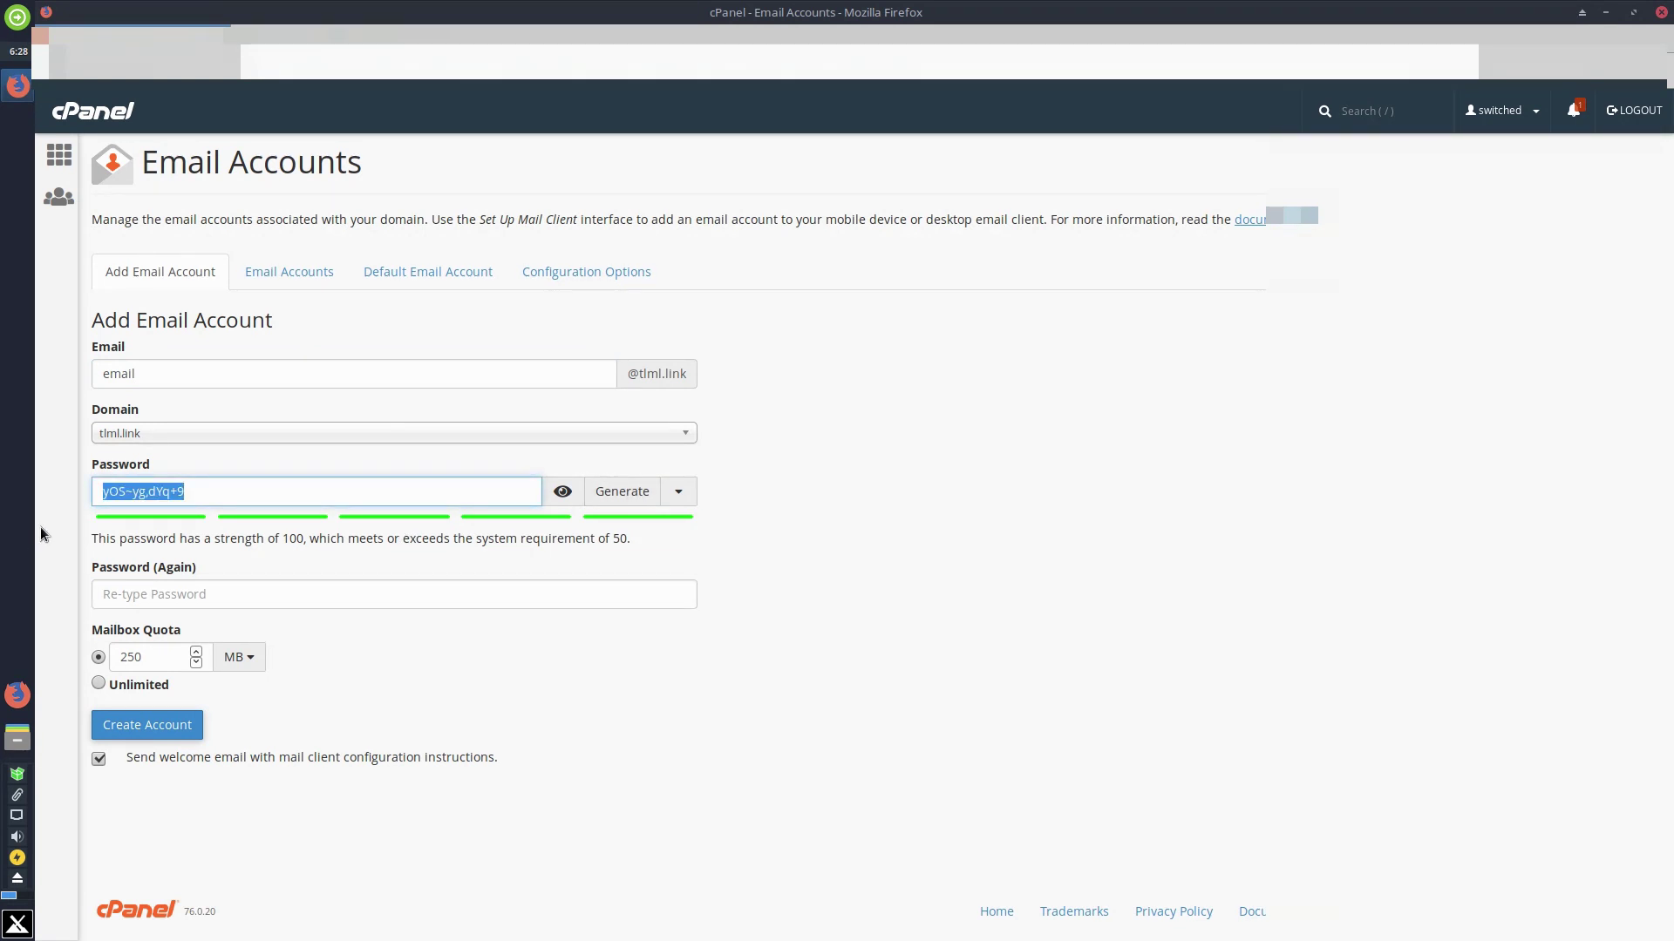
click(155, 593)
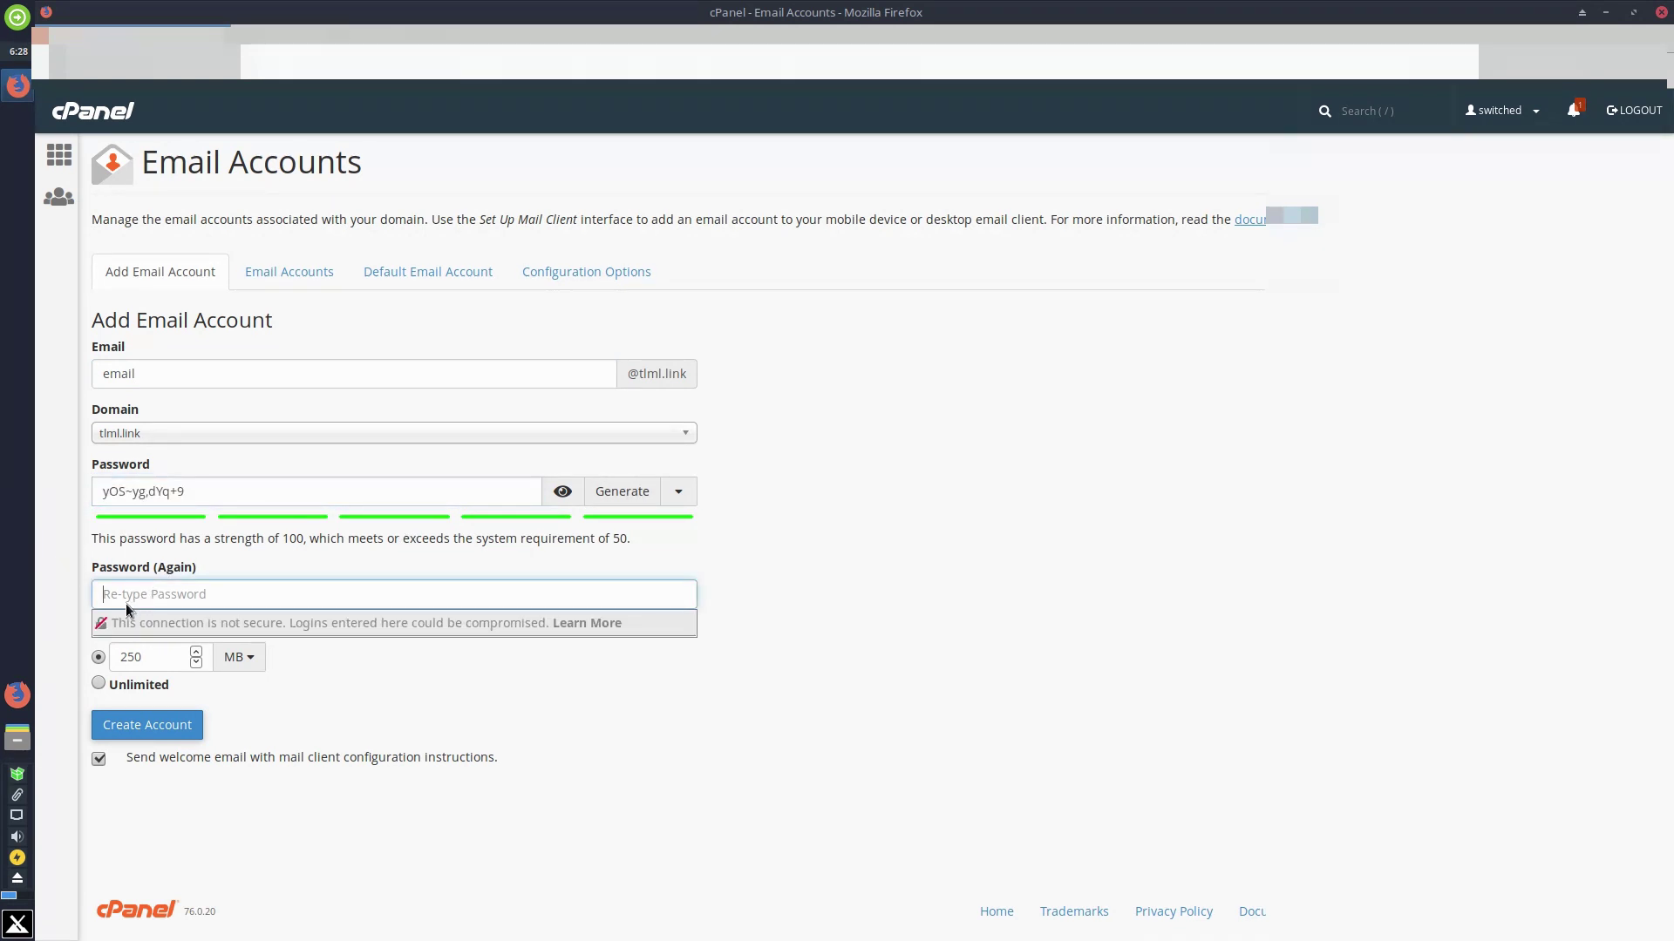
key(ctrl+v)
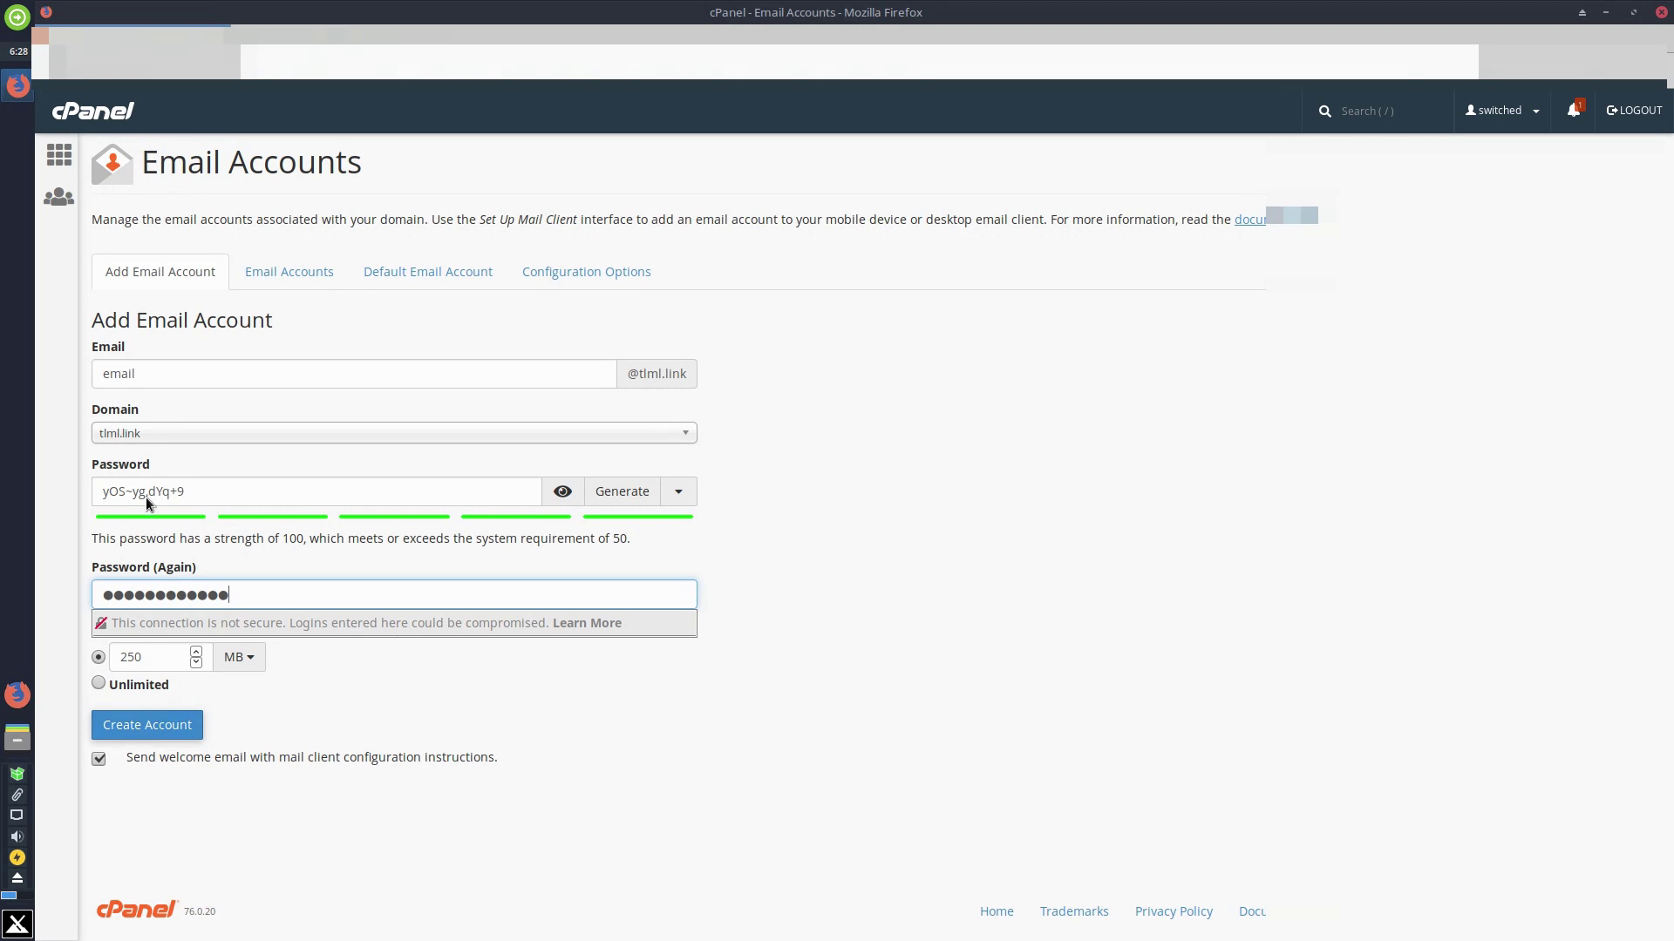
click(17, 929)
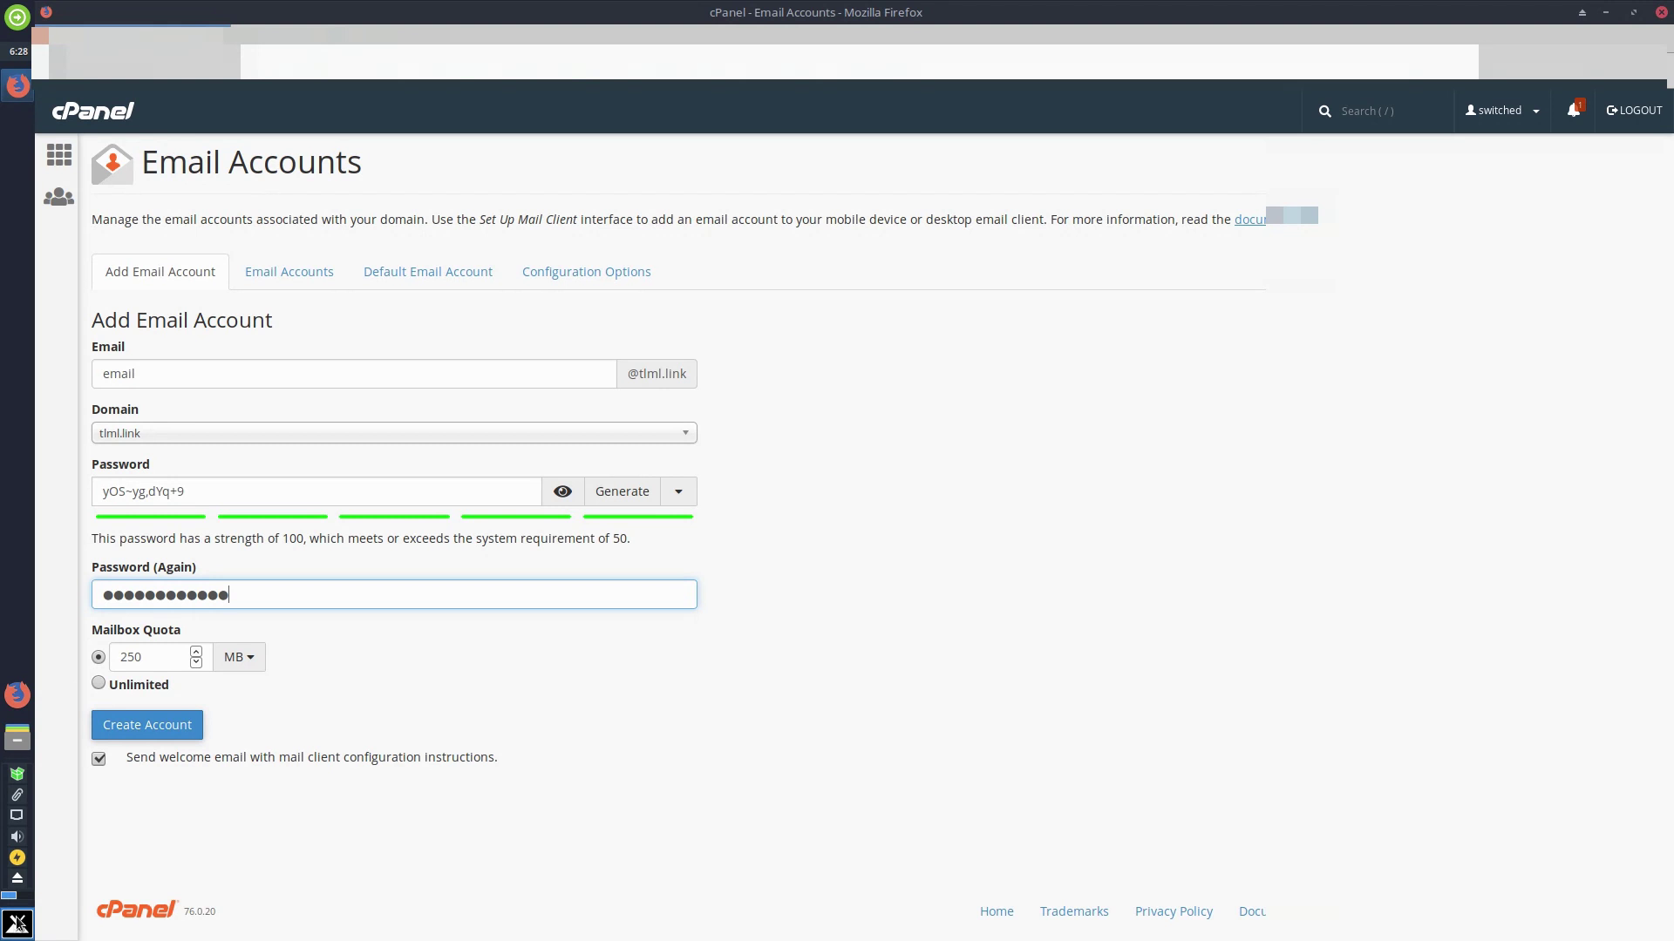
click(18, 926)
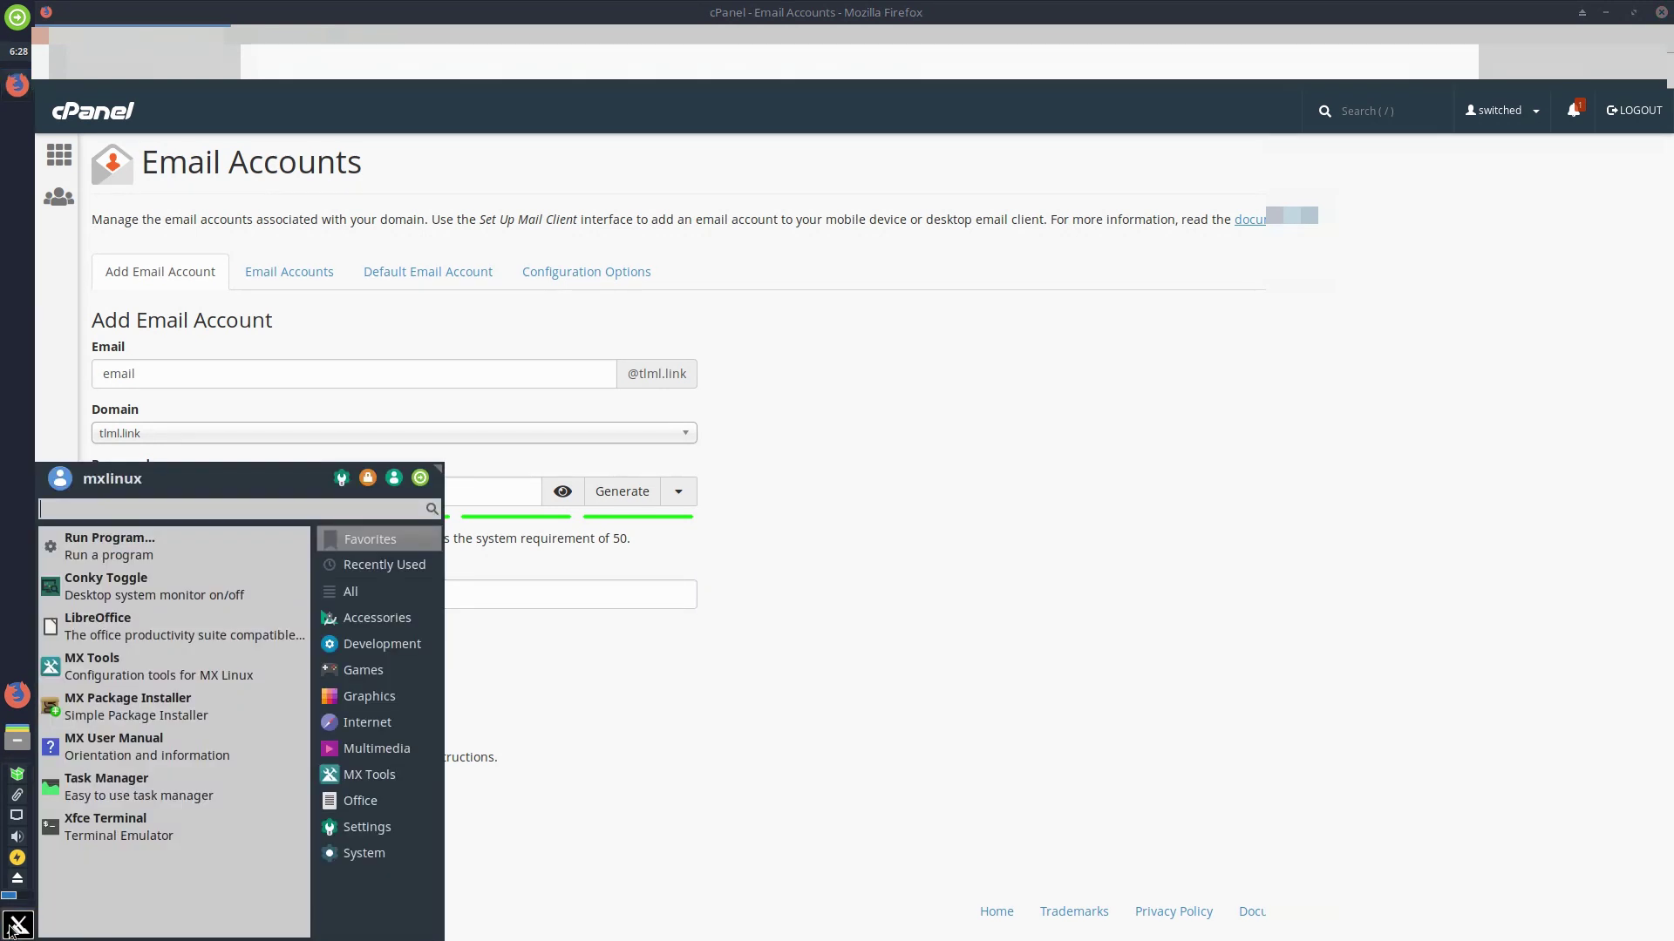
Save the generated password and the new tlml.link address in FeatherPad, then create the account.
text(text)
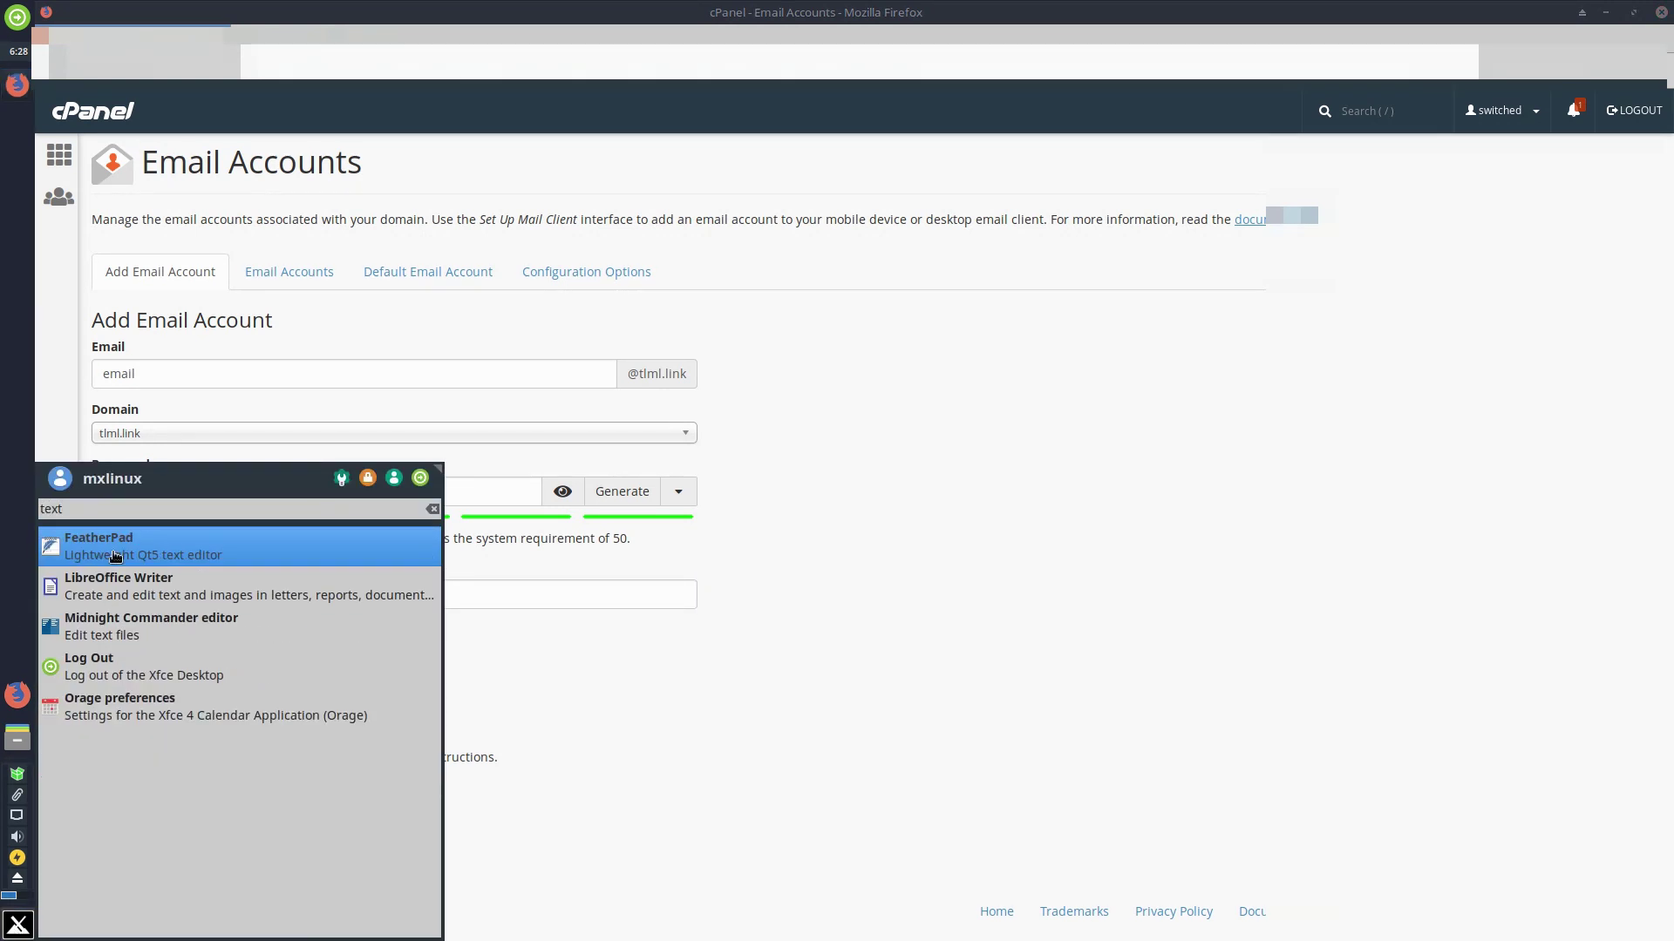
click(775, 414)
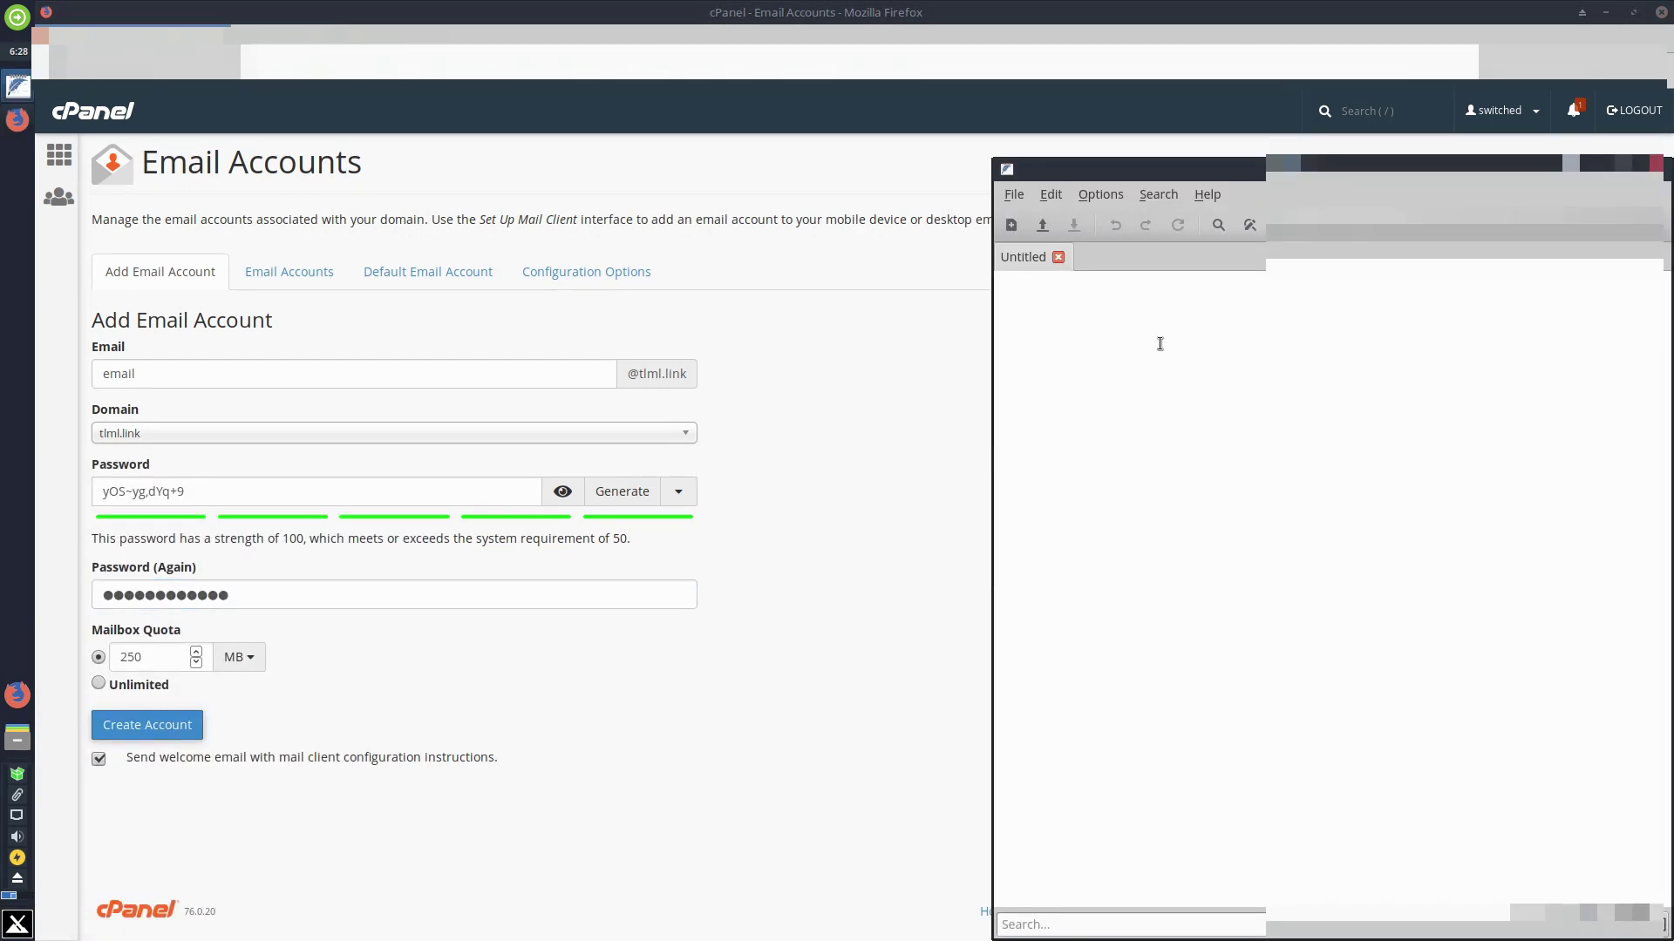
key(ctrl+v)
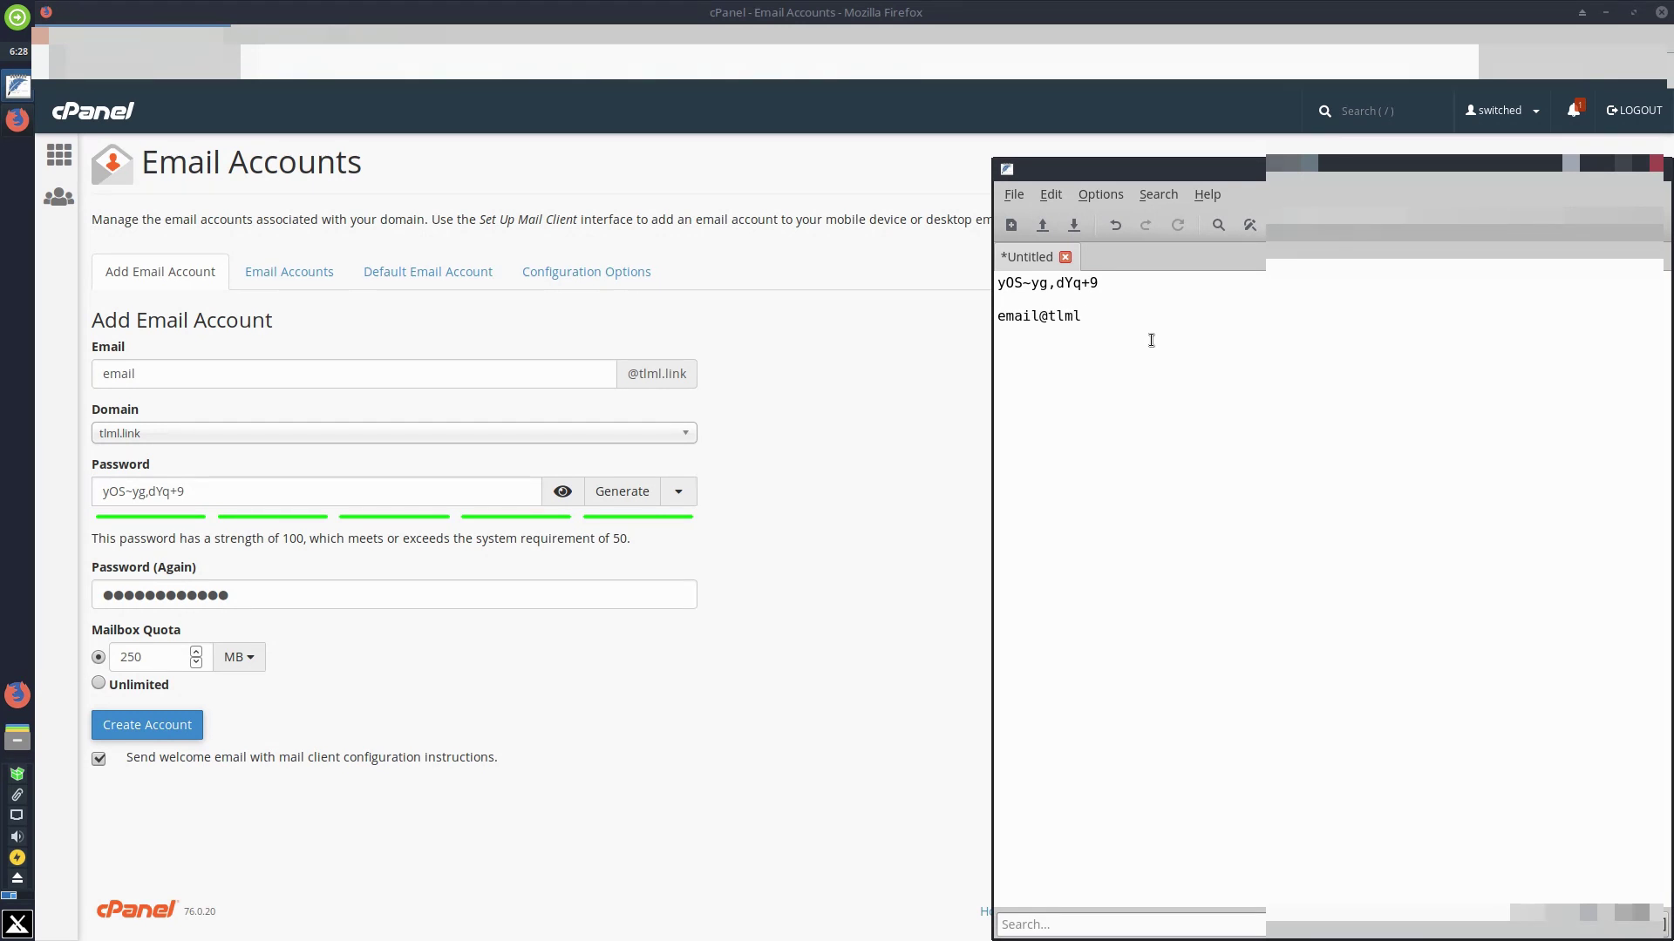
text(.link)
click(1194, 367)
click(1224, 15)
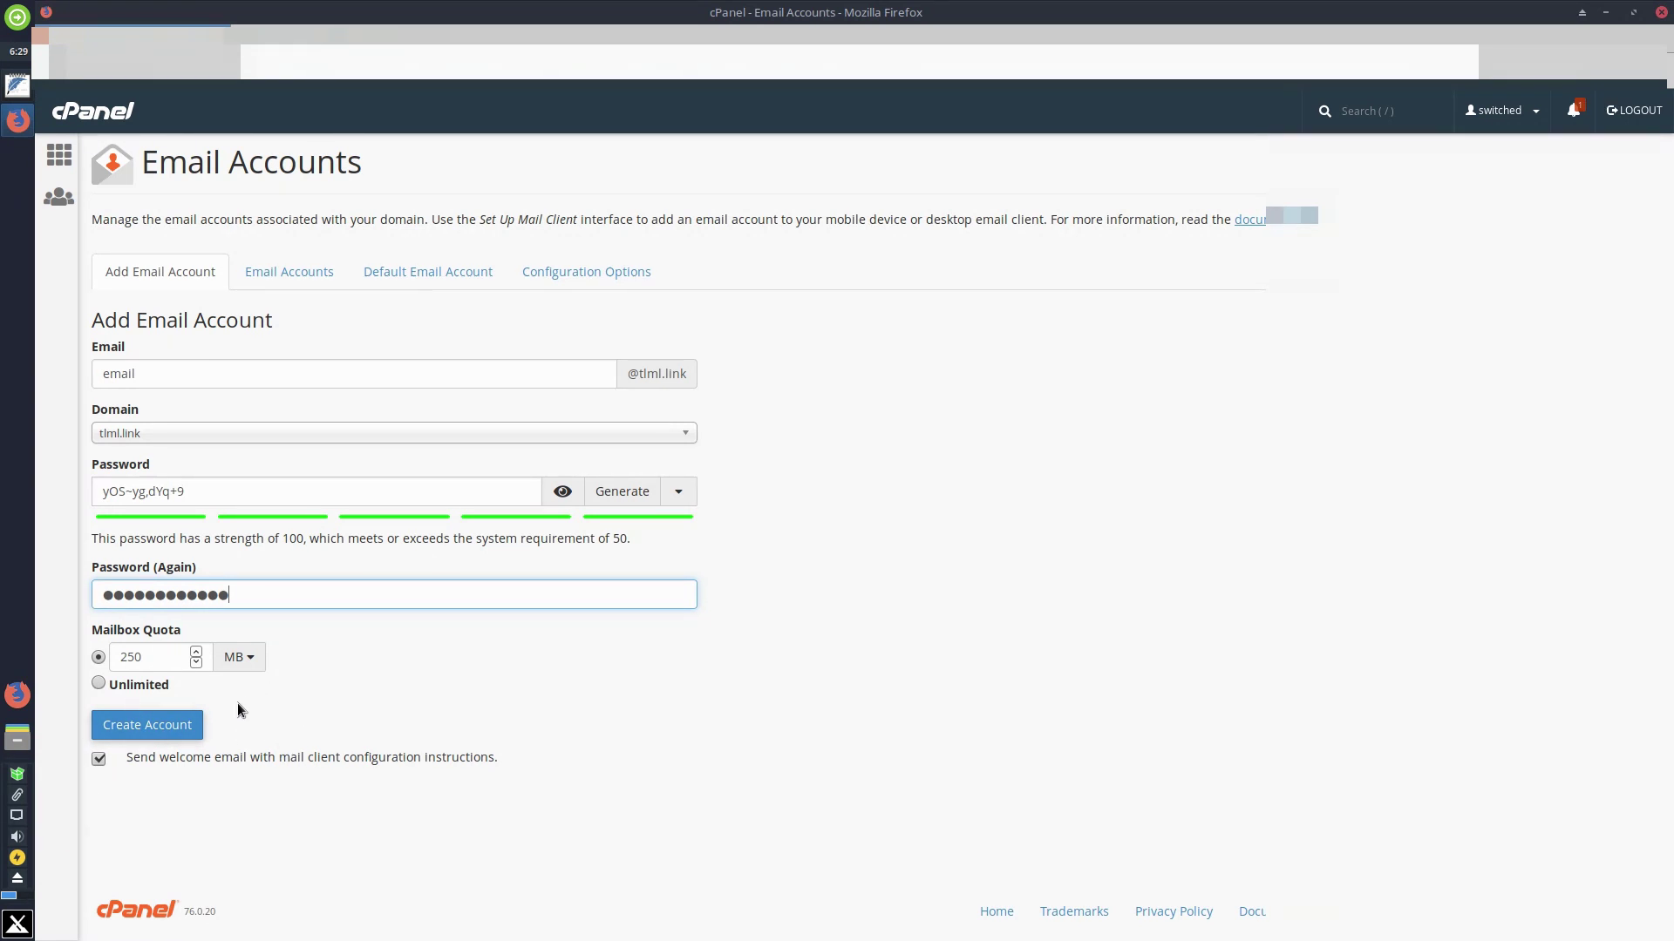
click(152, 727)
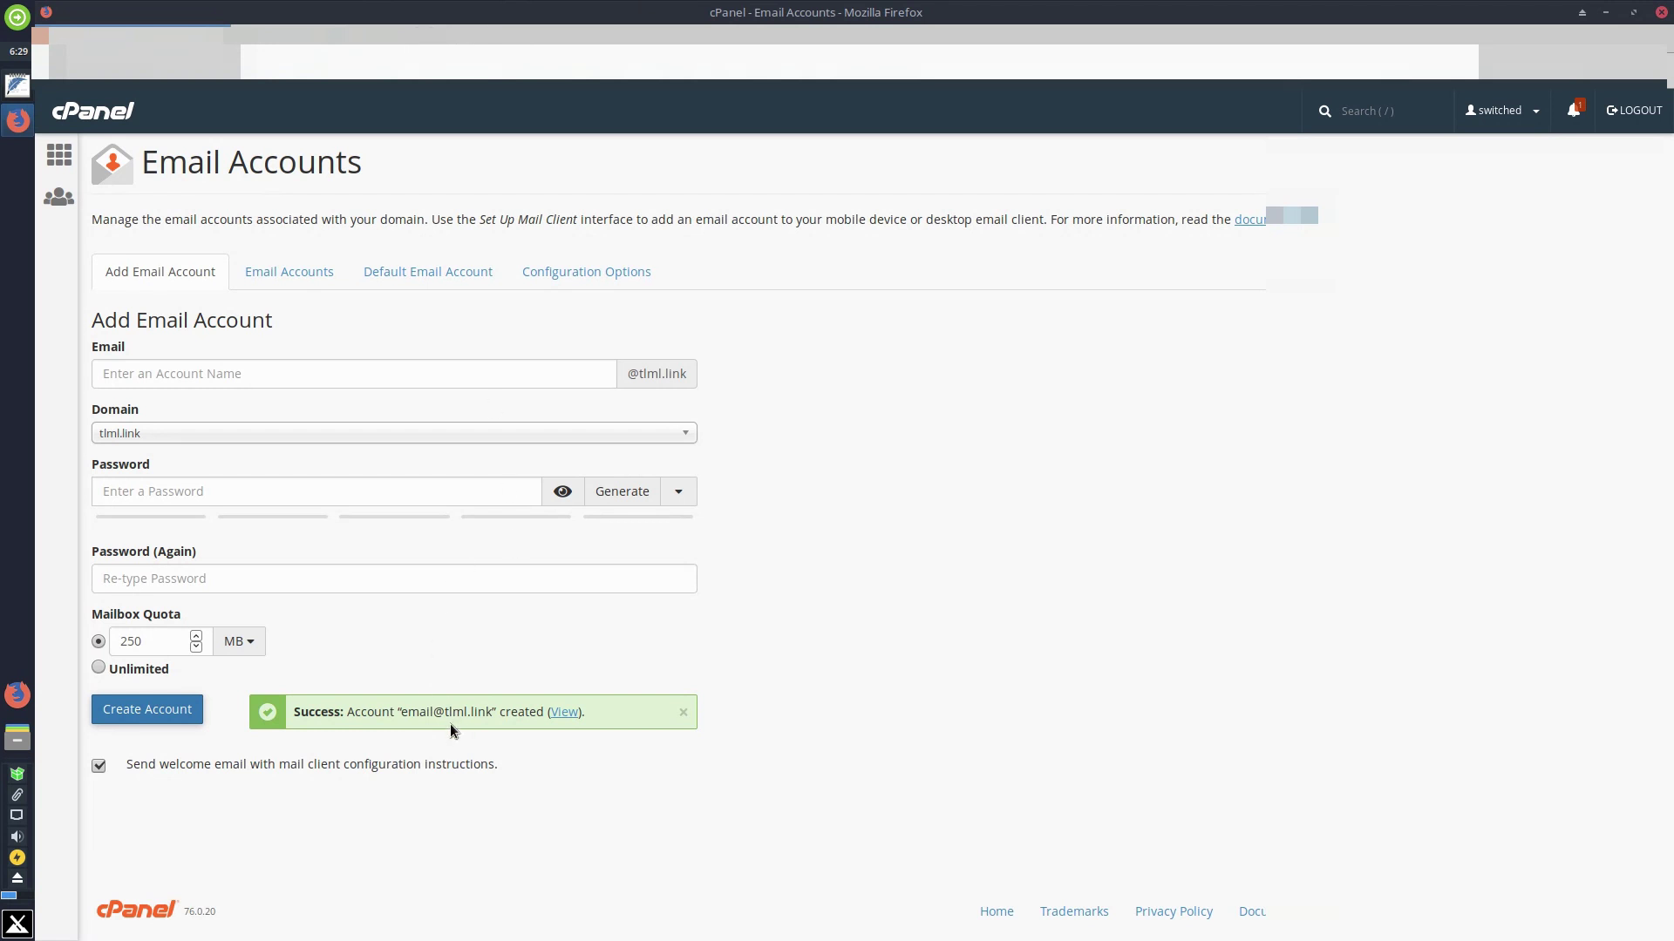
Select the tlml.link domain text in the Success confirmation banner.
drag(445, 713, 497, 711)
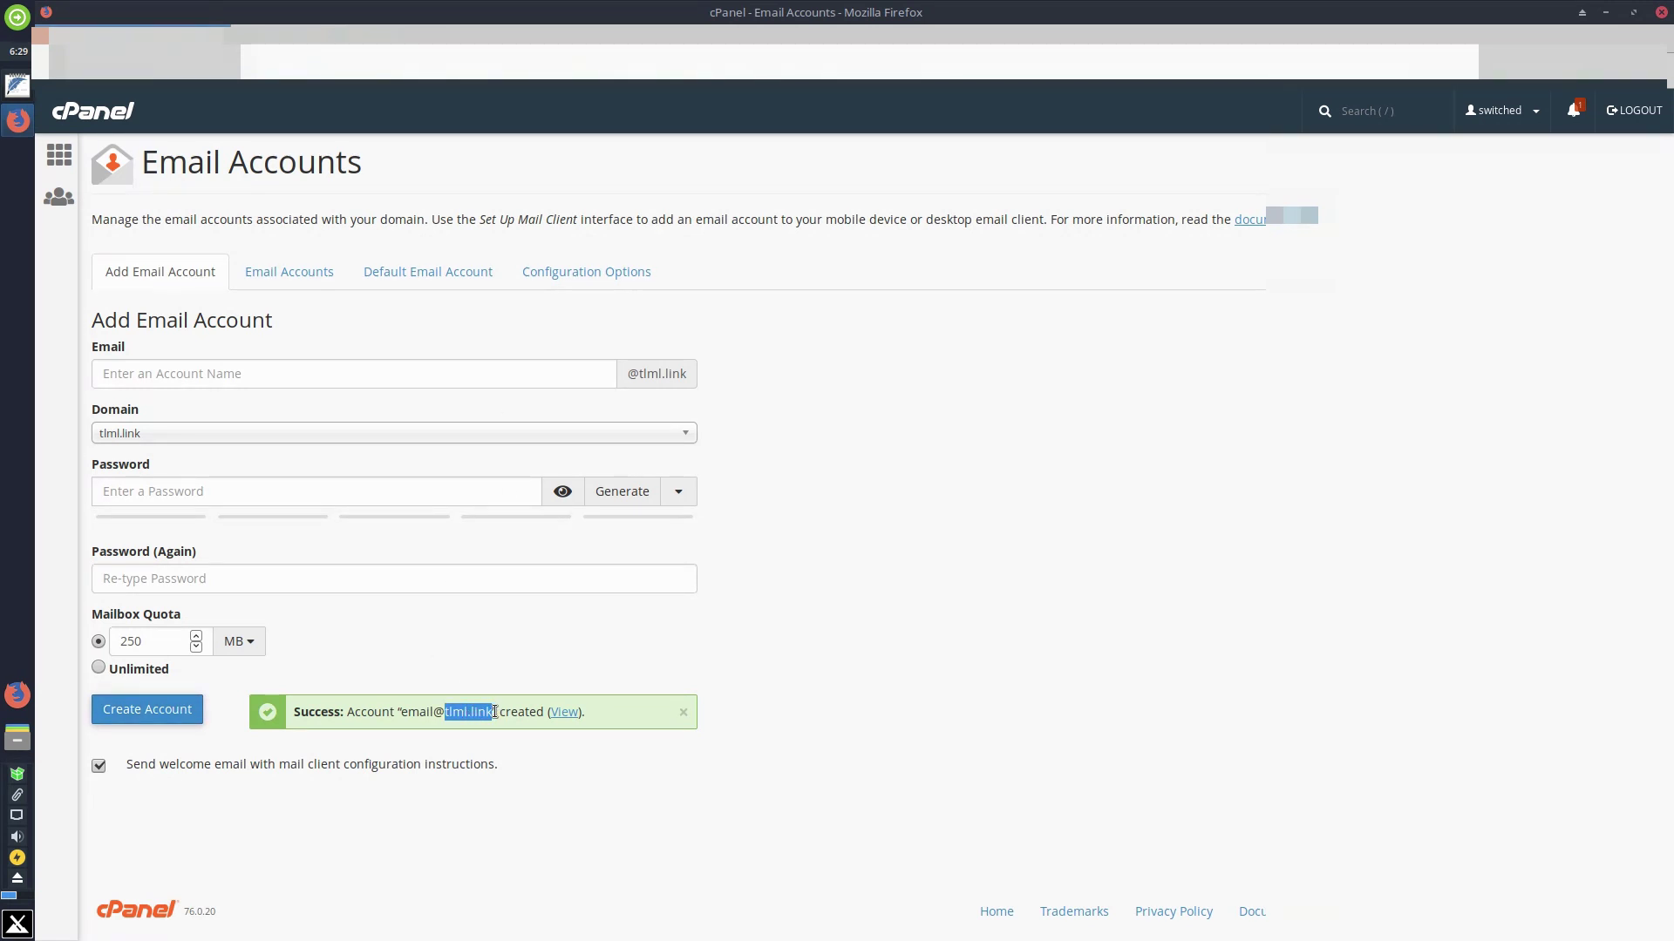
click(440, 38)
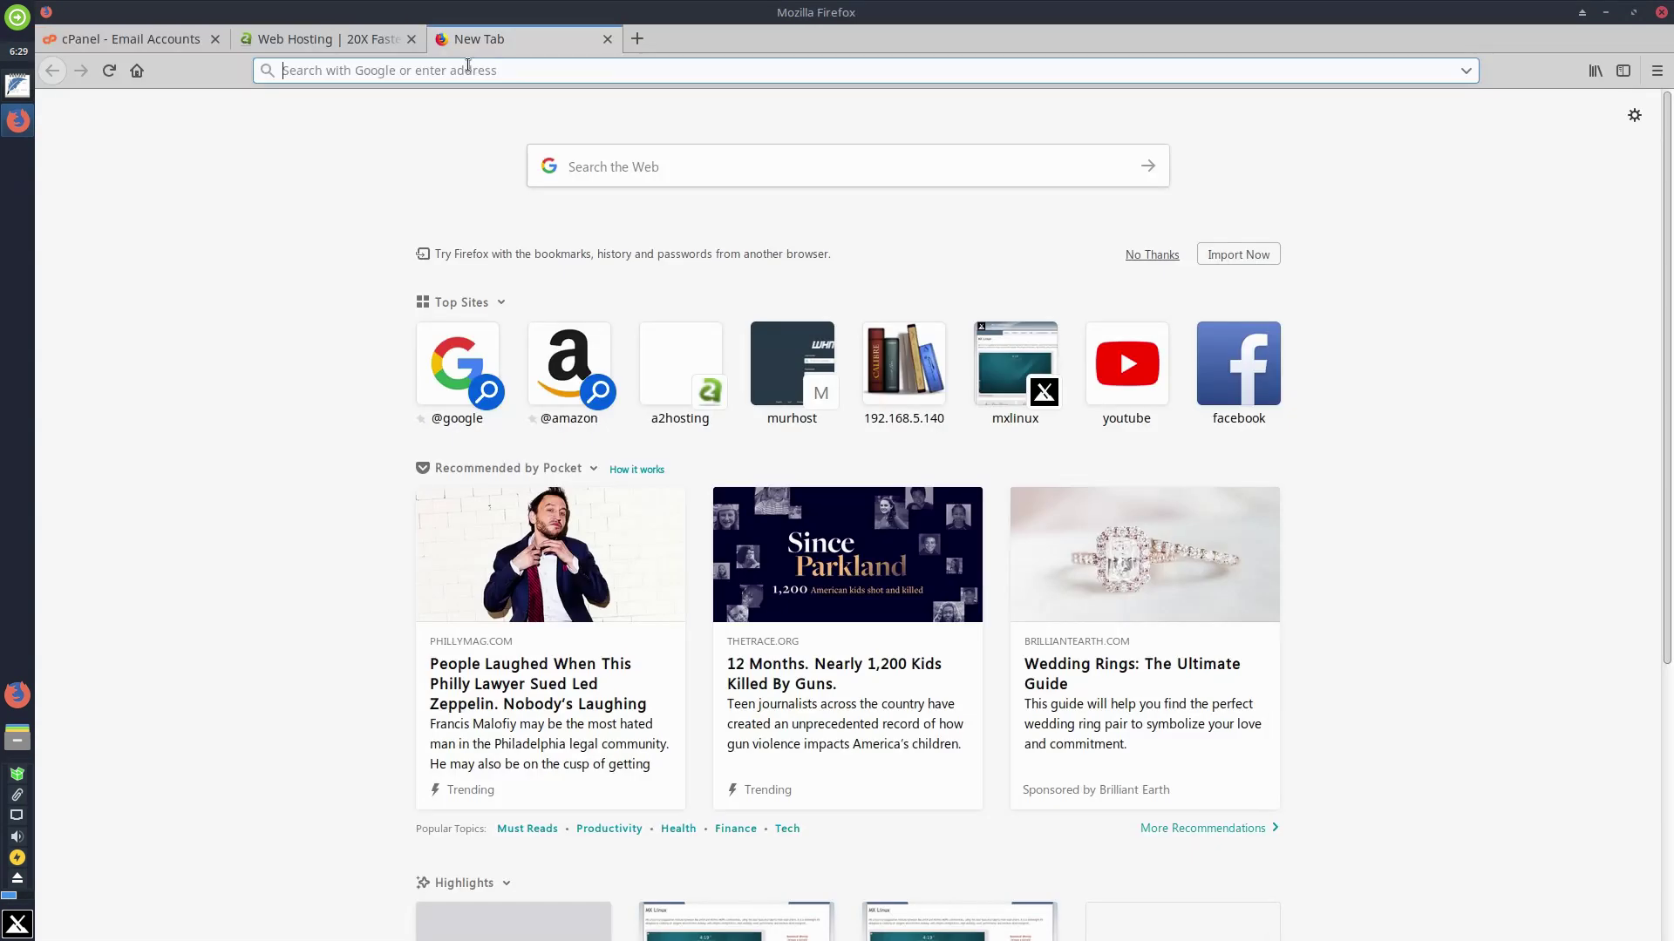
text(tlml.l)
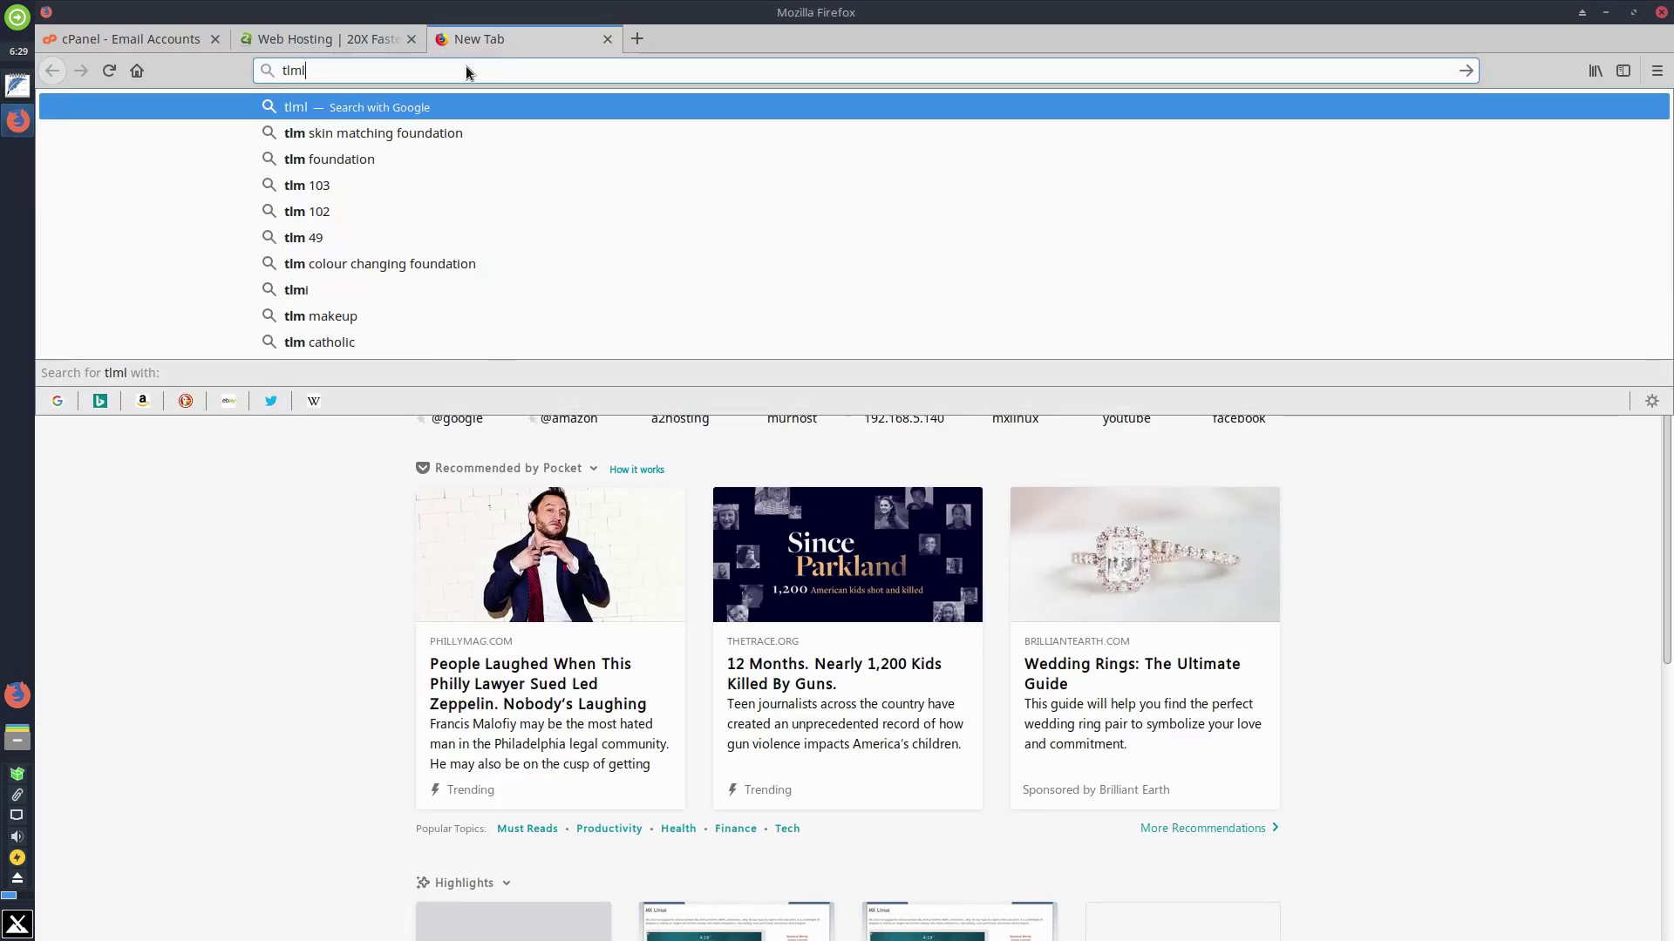
text(ink/webm)
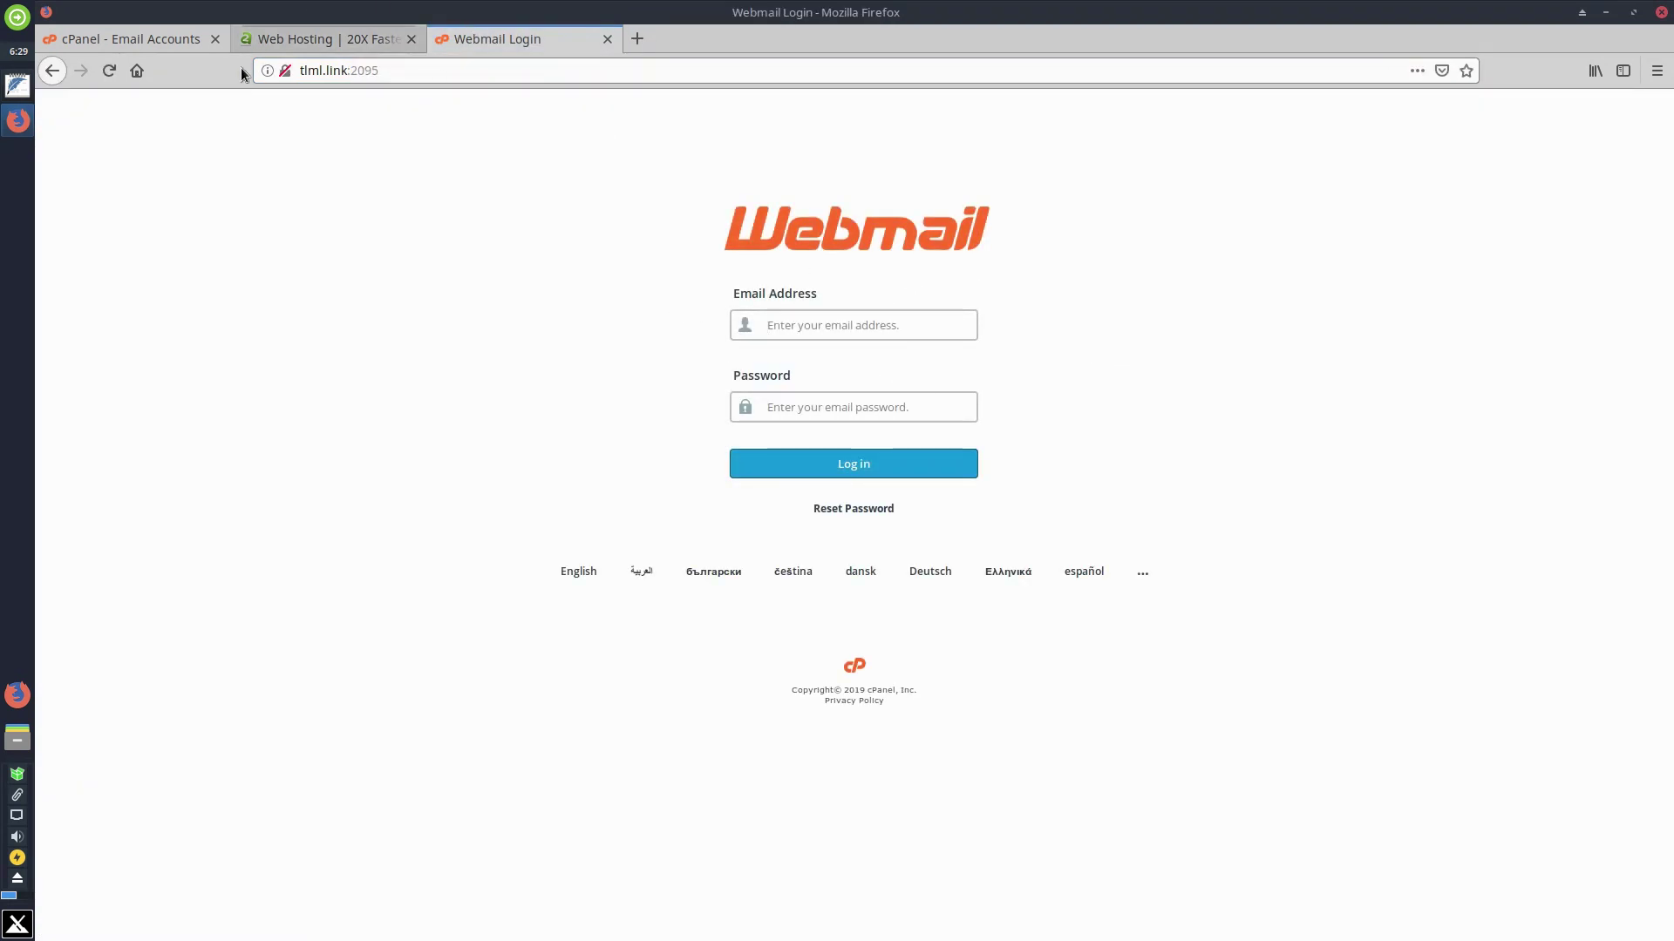
click(296, 72)
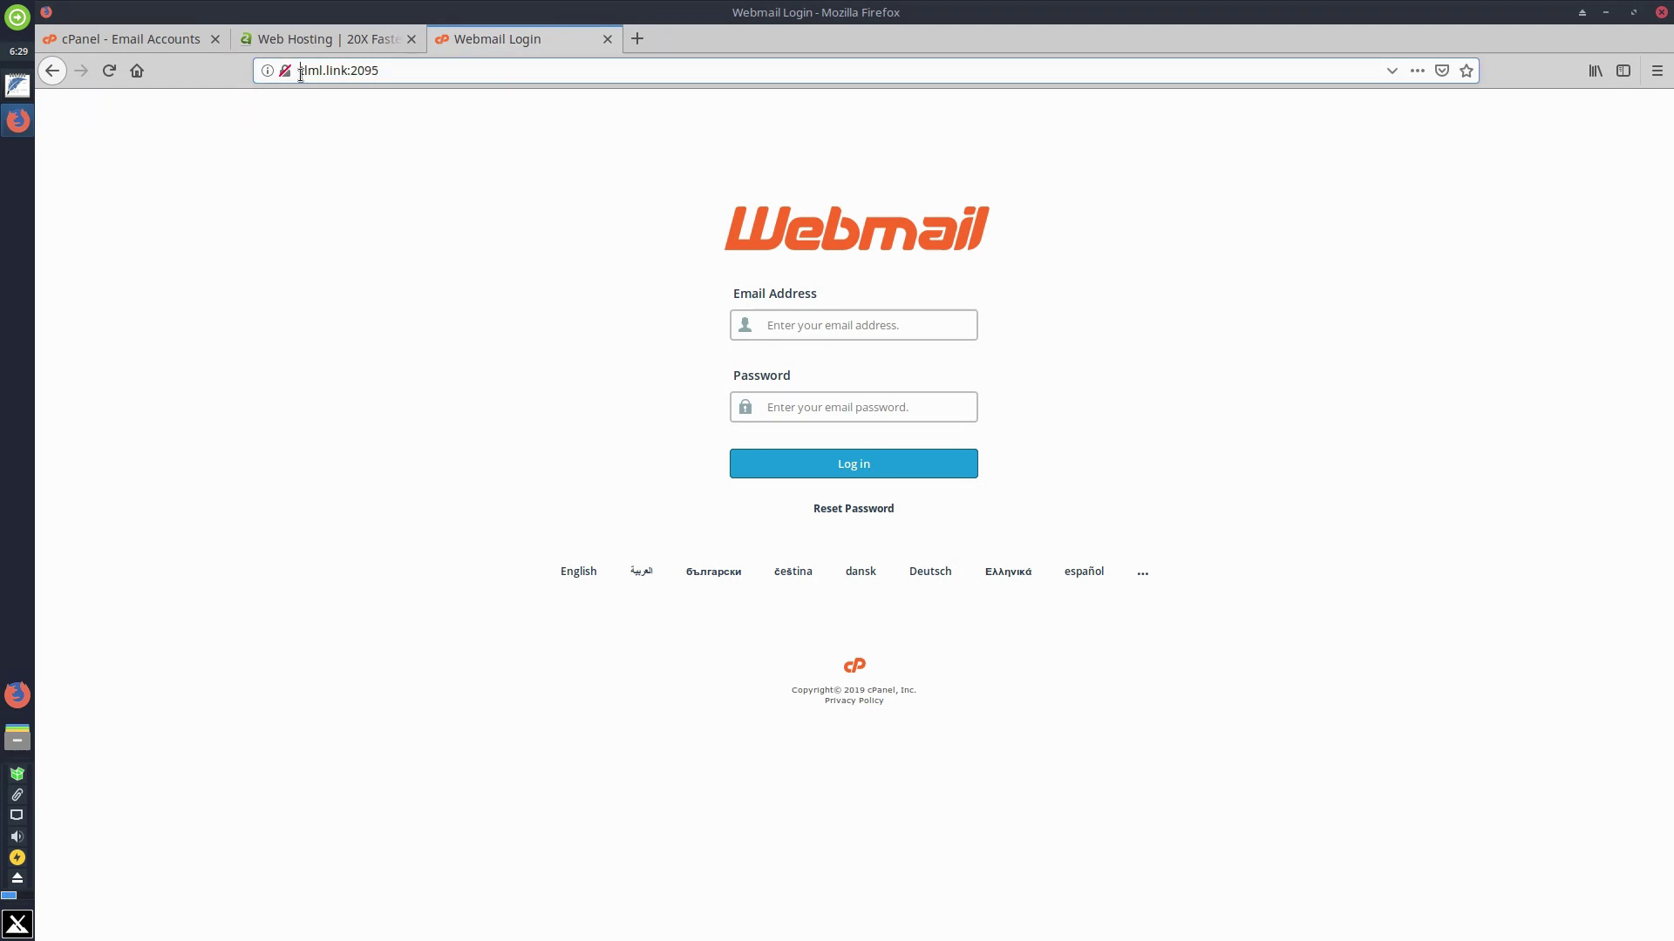
text(https://)
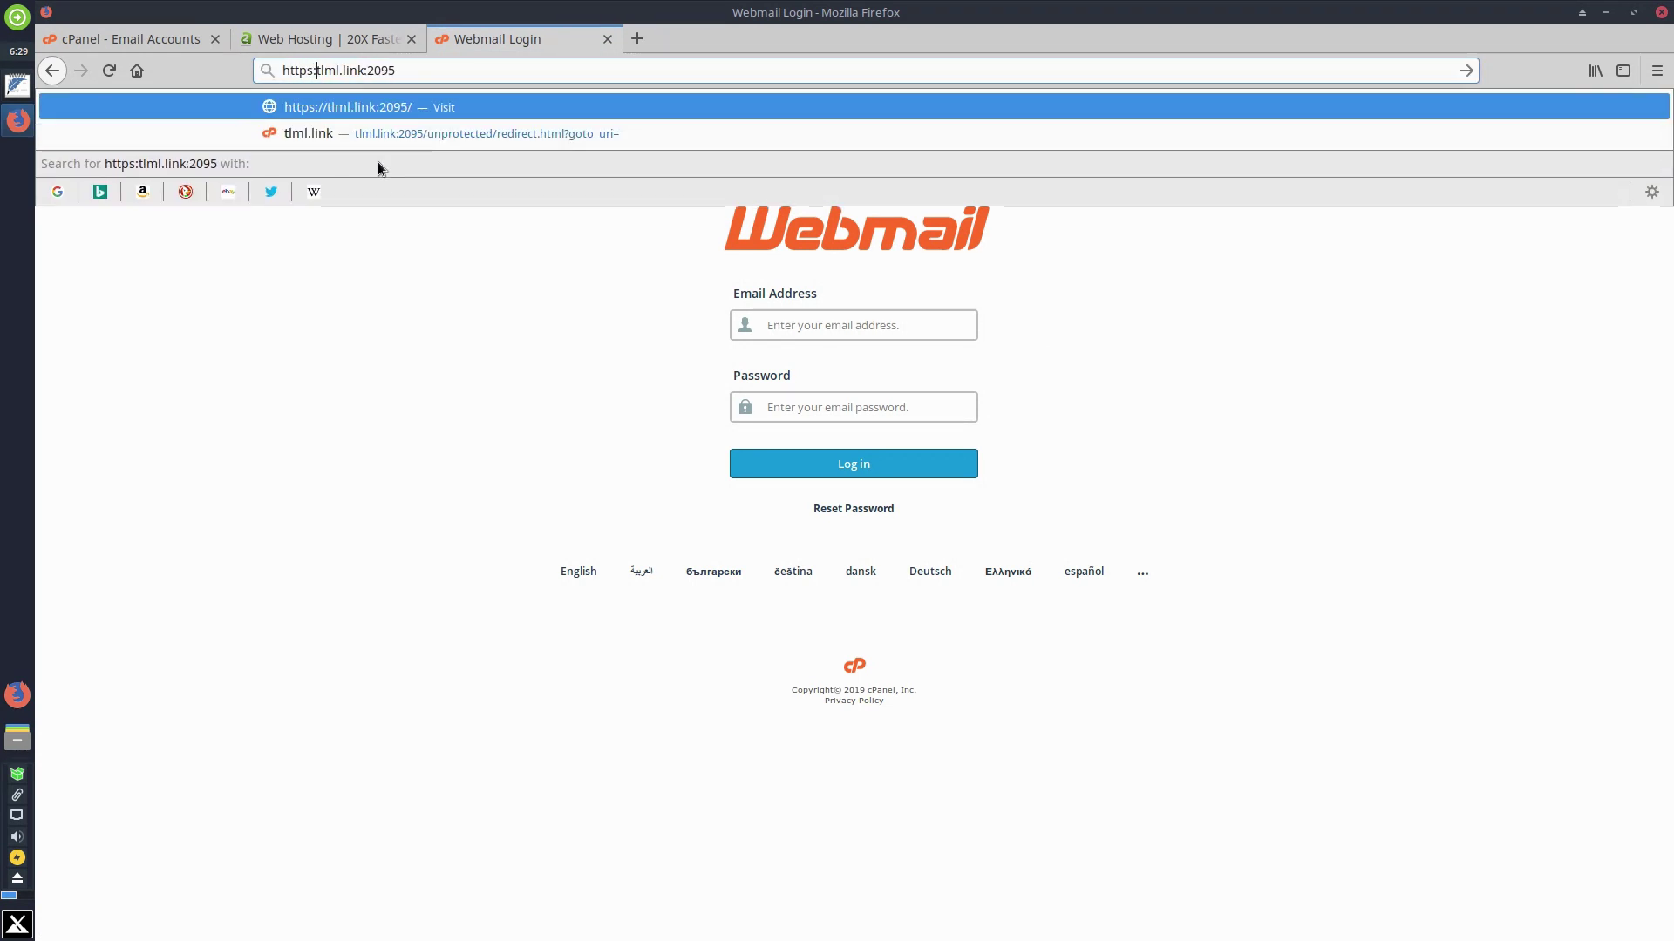
key(Return)
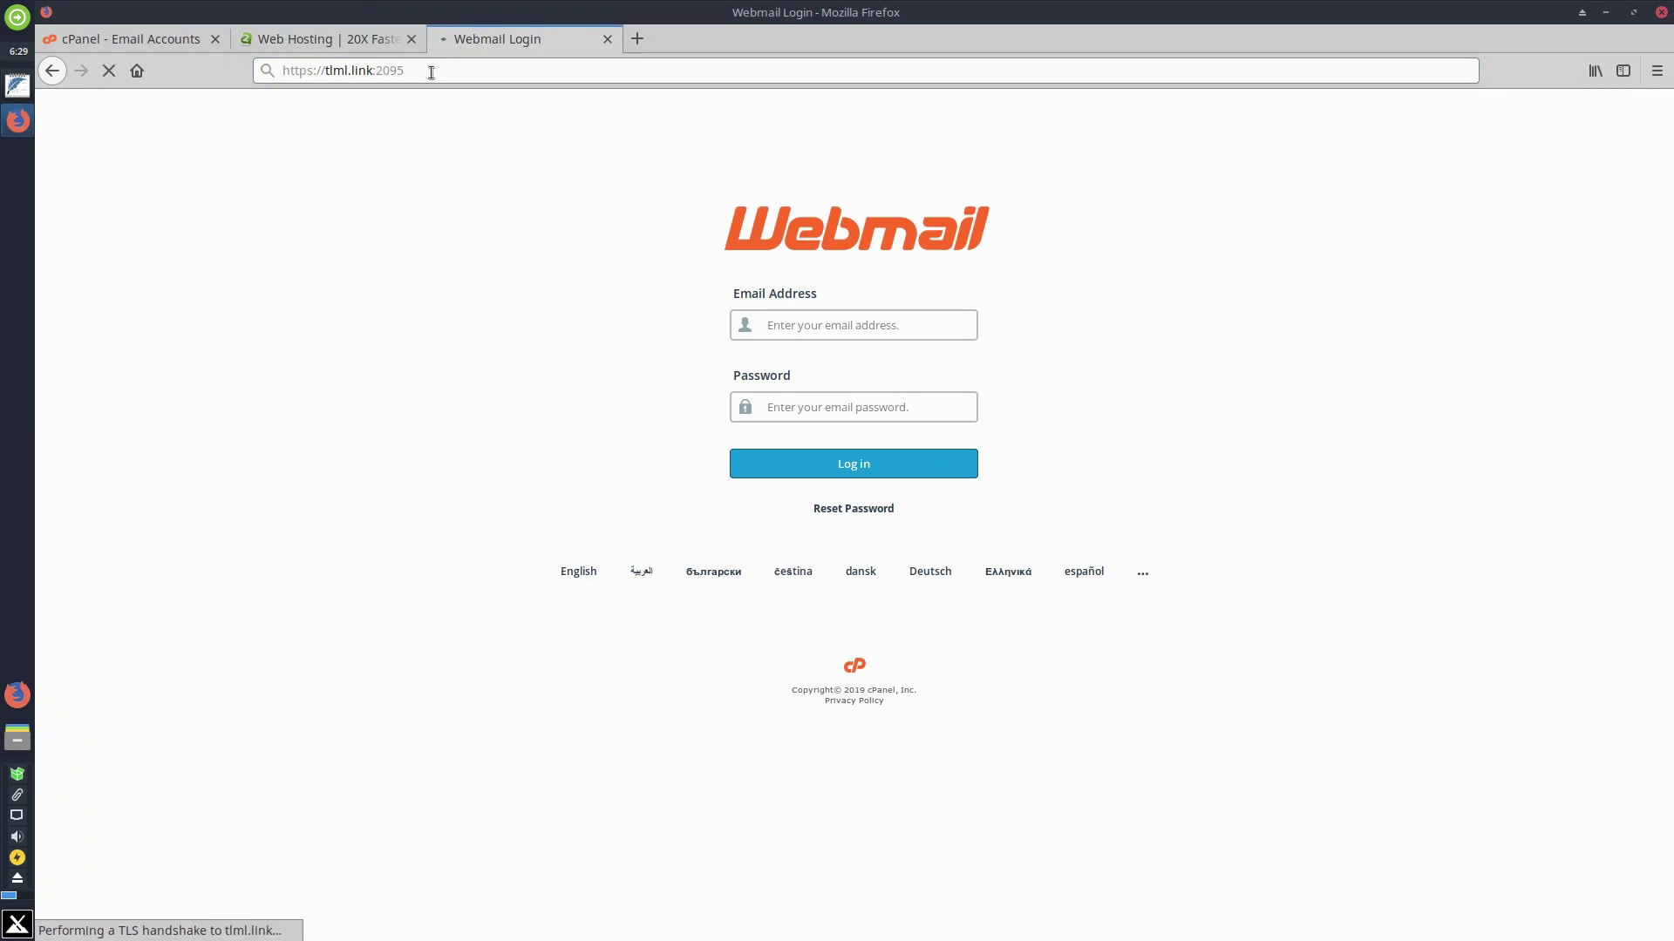
drag(430, 72, 366, 71)
text(k/webm)
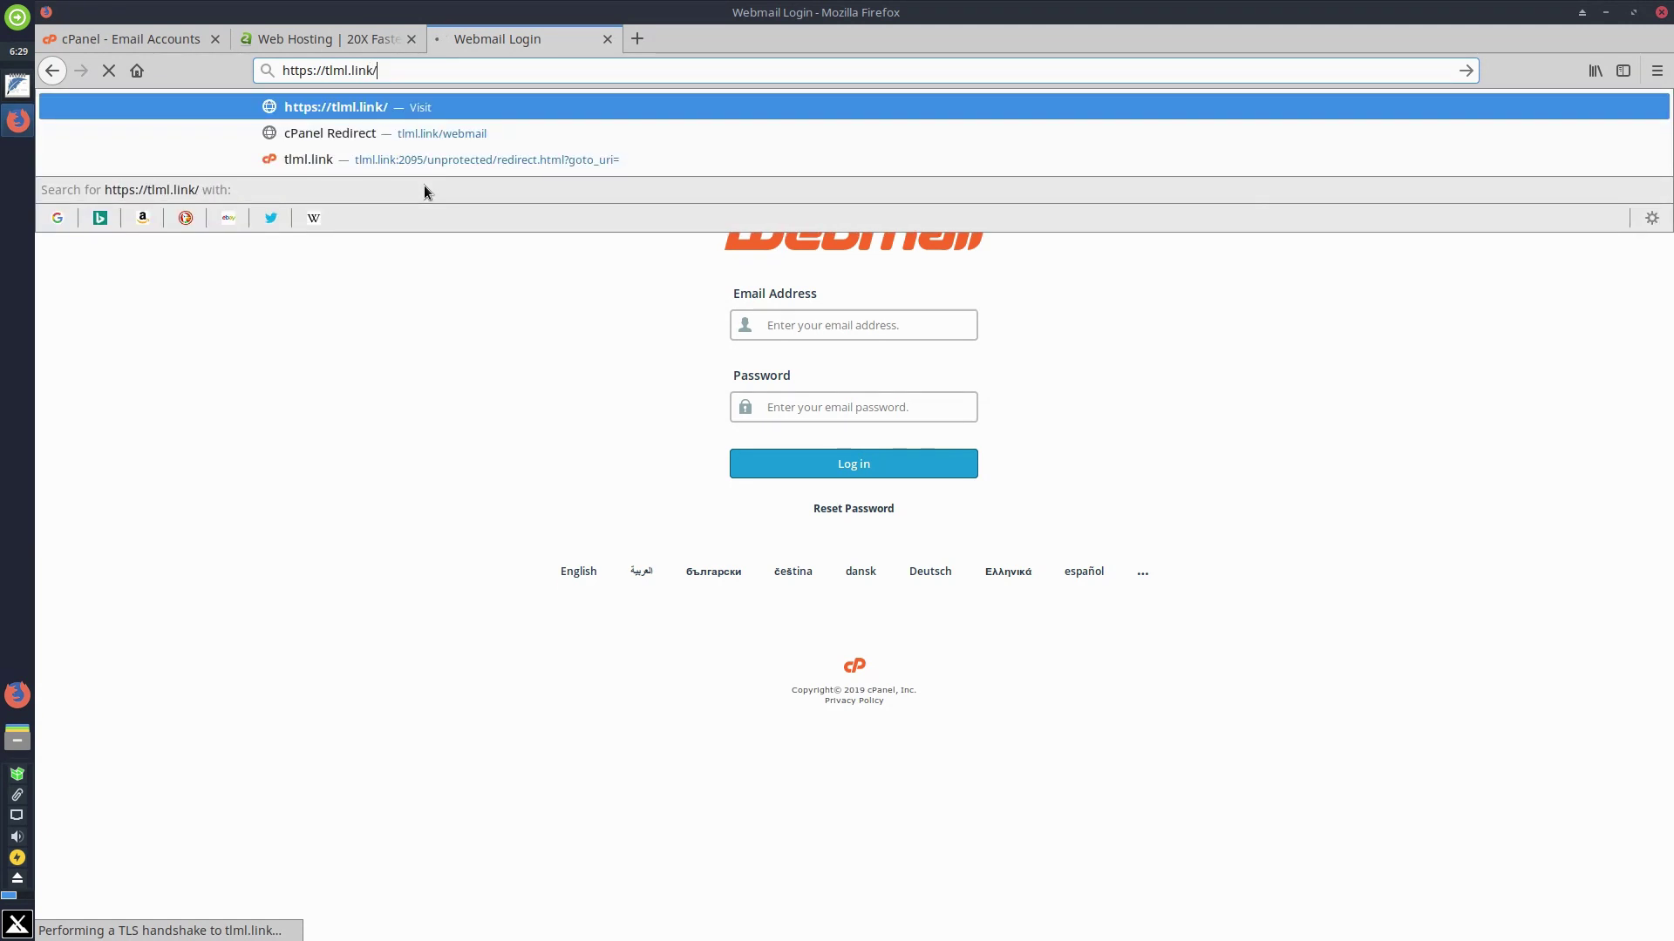
text(ail)
key(Return)
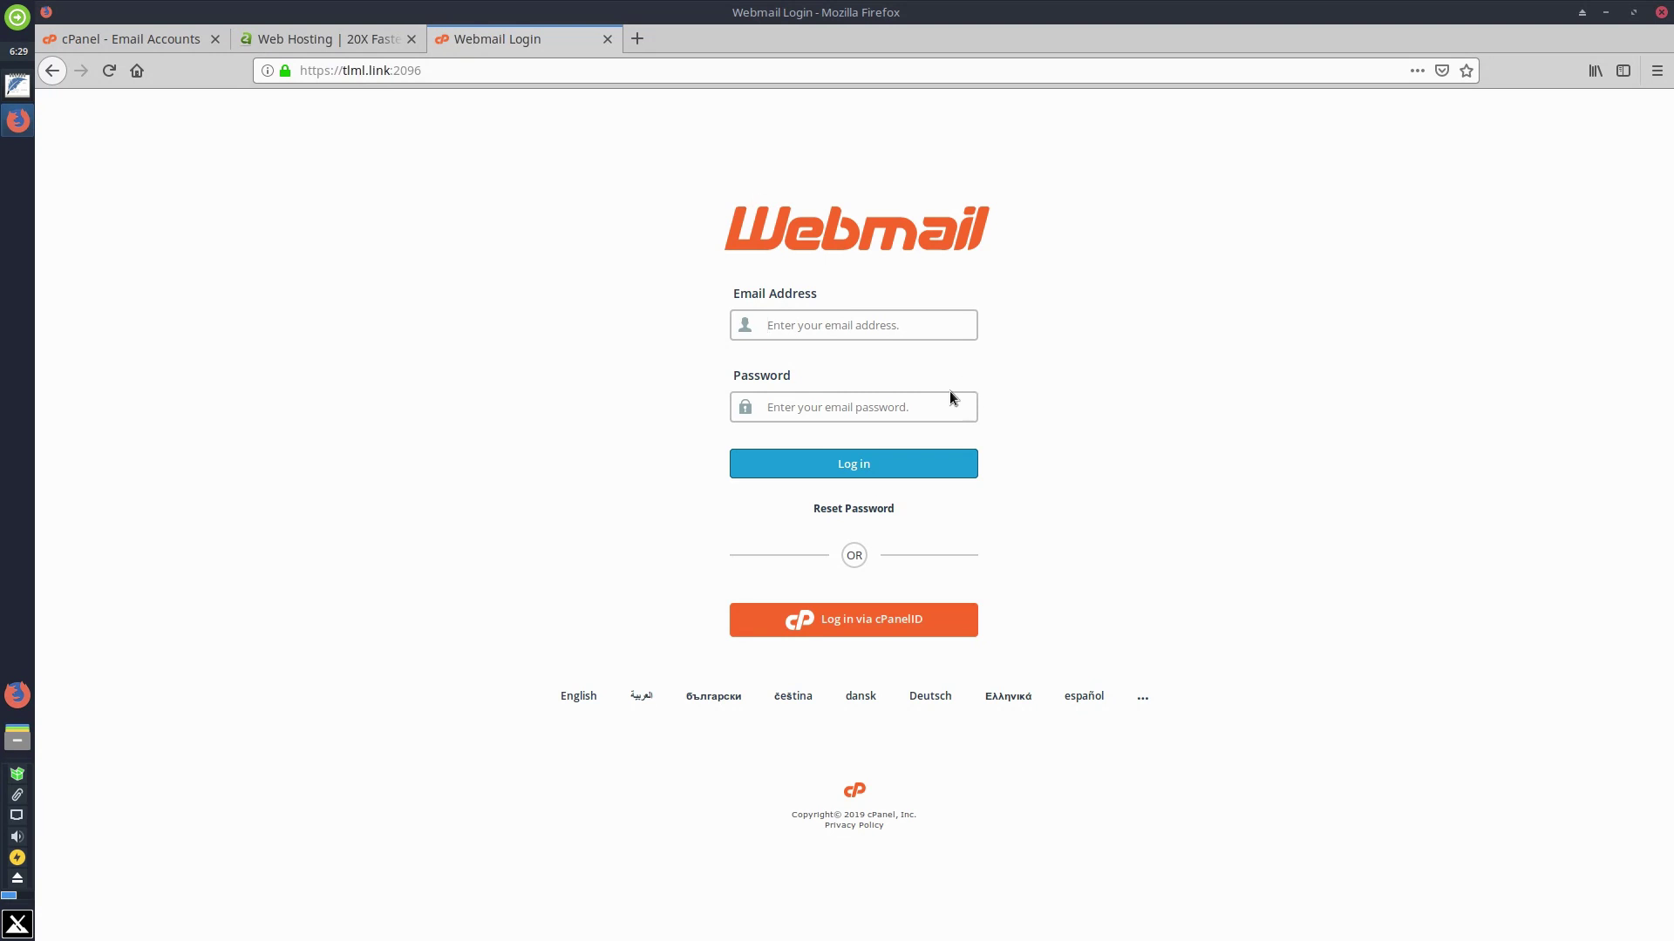
Log in to Webmail using the account address and password copied from the FeatherPad notes.
click(851, 328)
click(1071, 383)
click(18, 84)
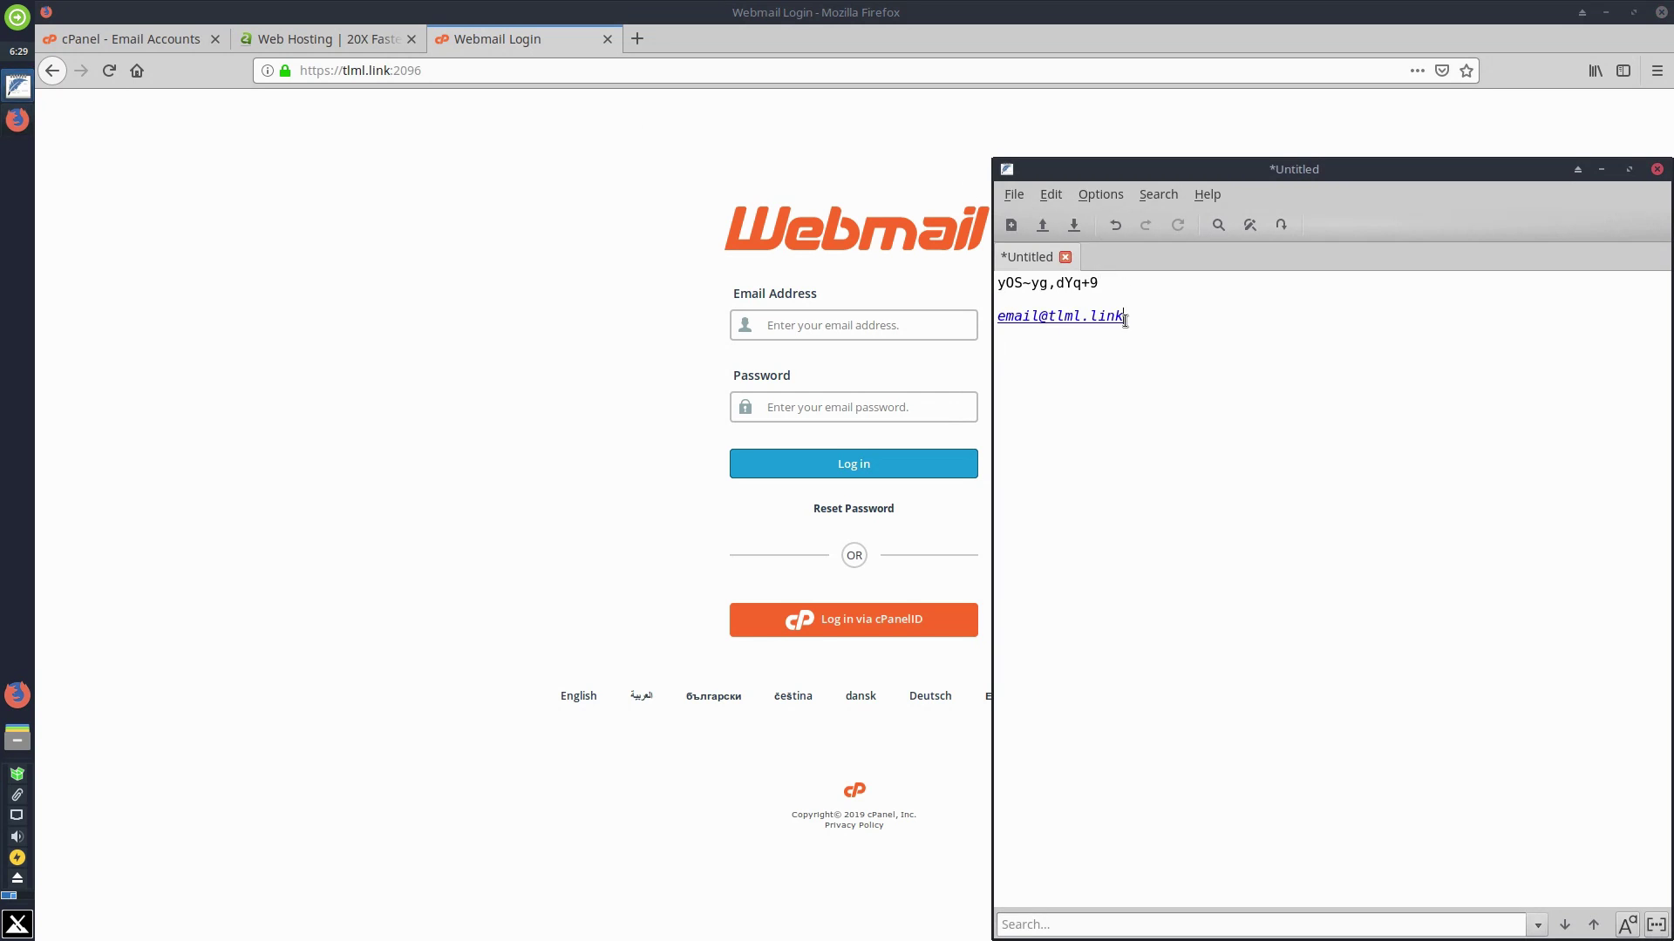
drag(1125, 320, 989, 319)
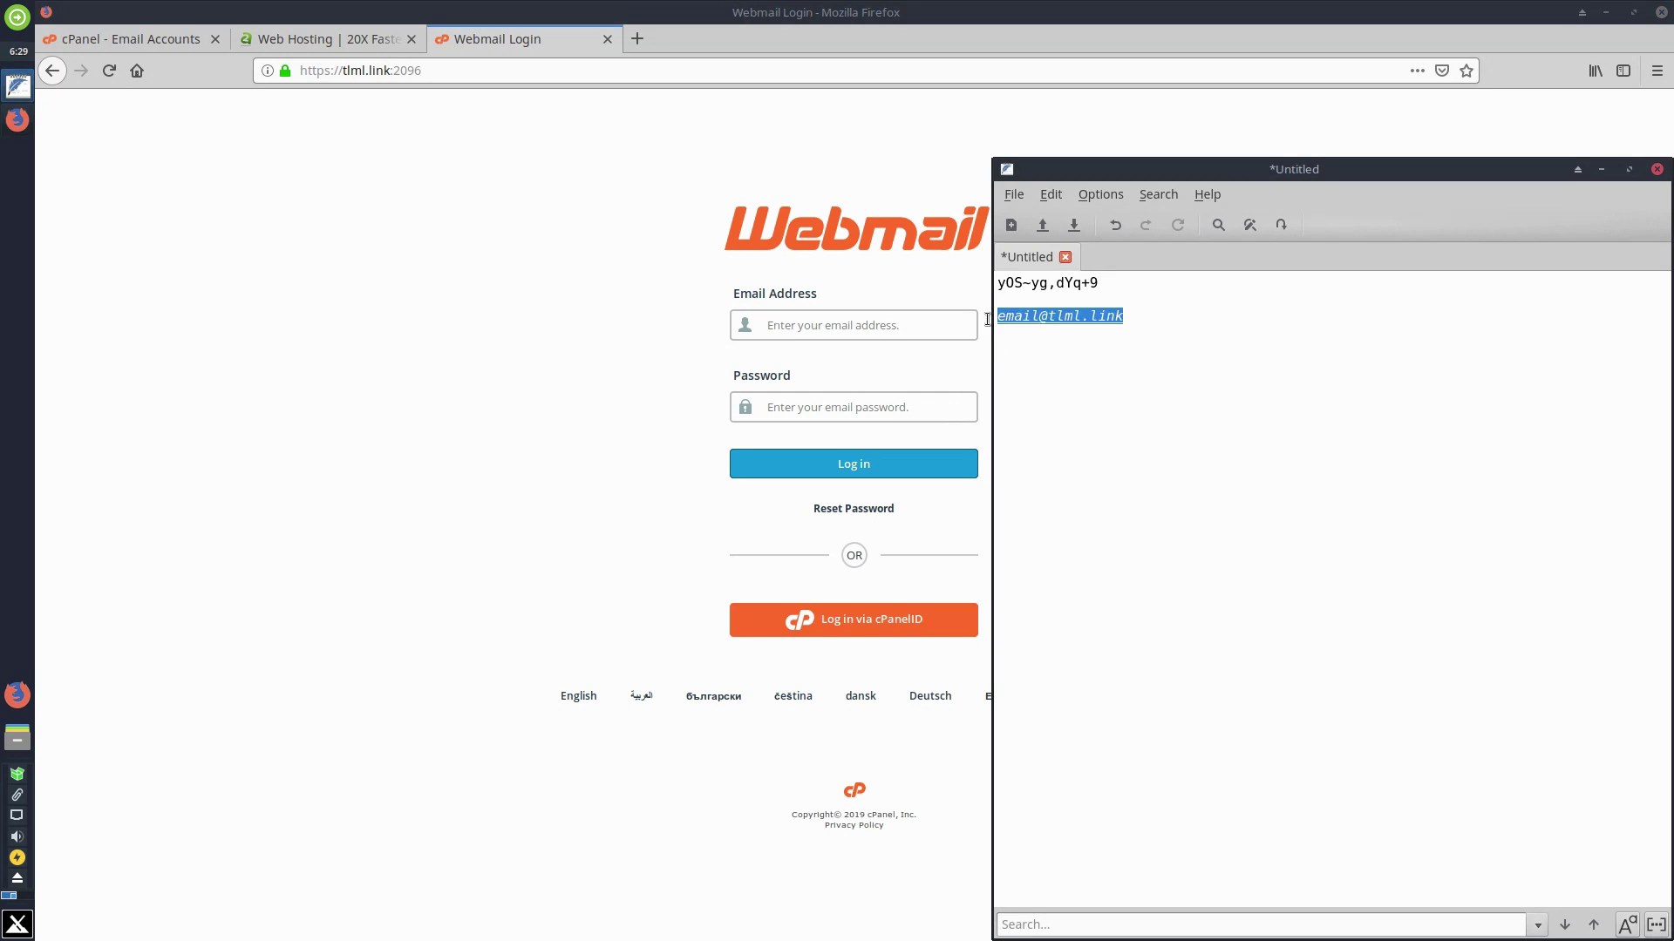
middle_click(827, 322)
click(17, 85)
drag(1100, 283, 964, 288)
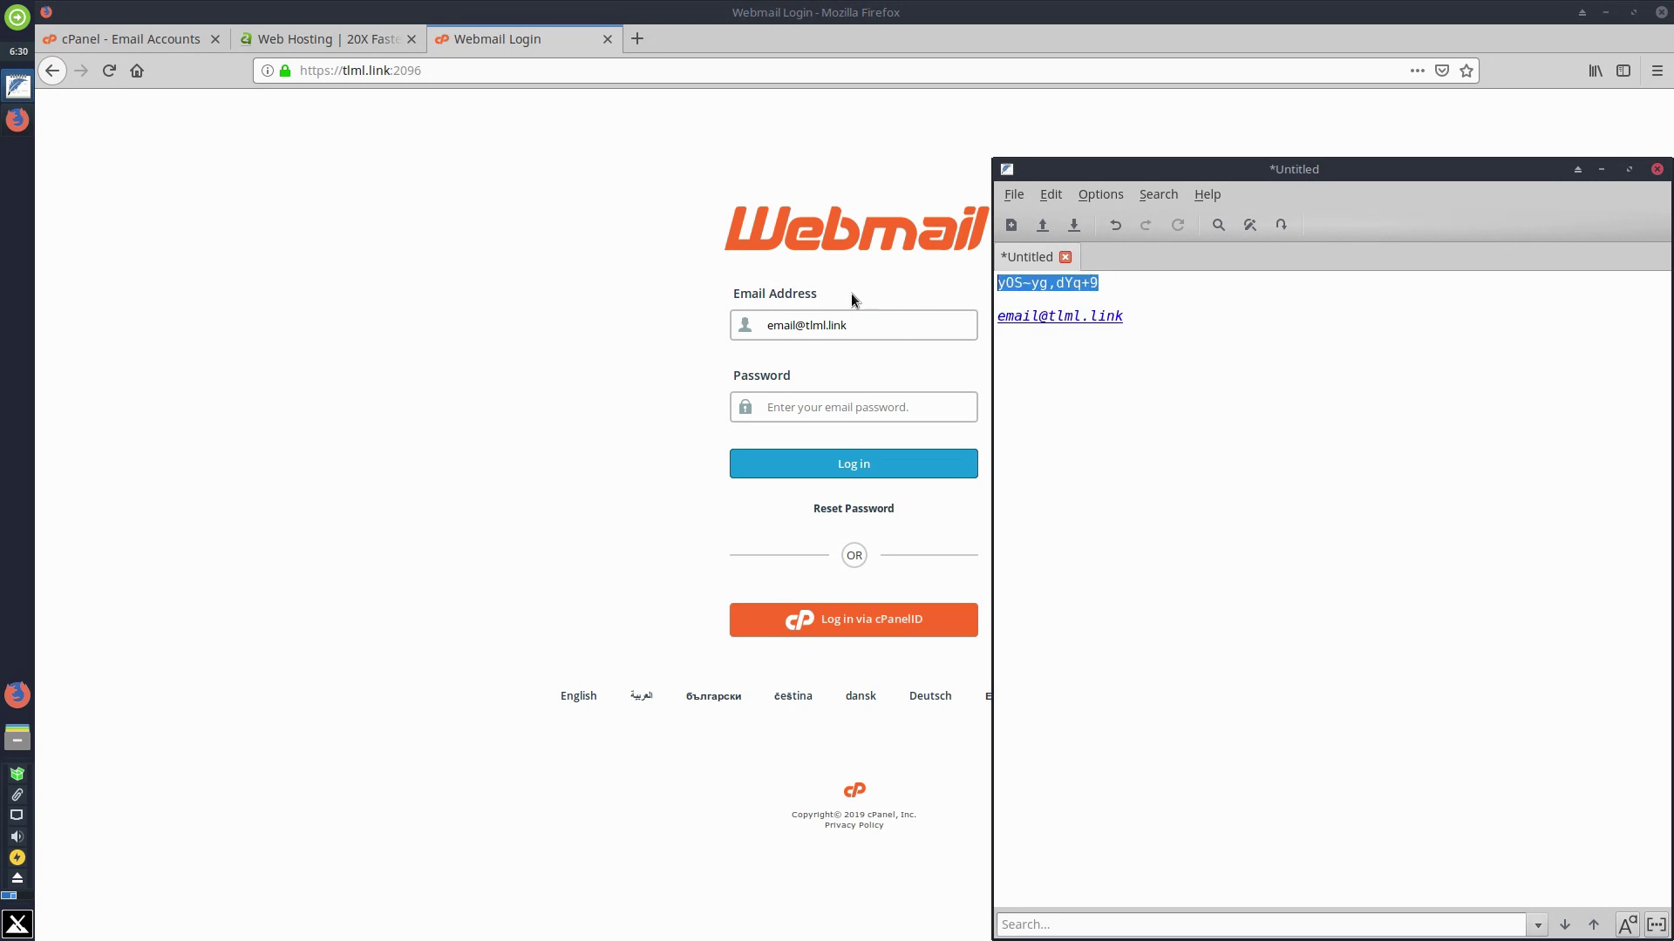
click(810, 397)
middle_click(813, 410)
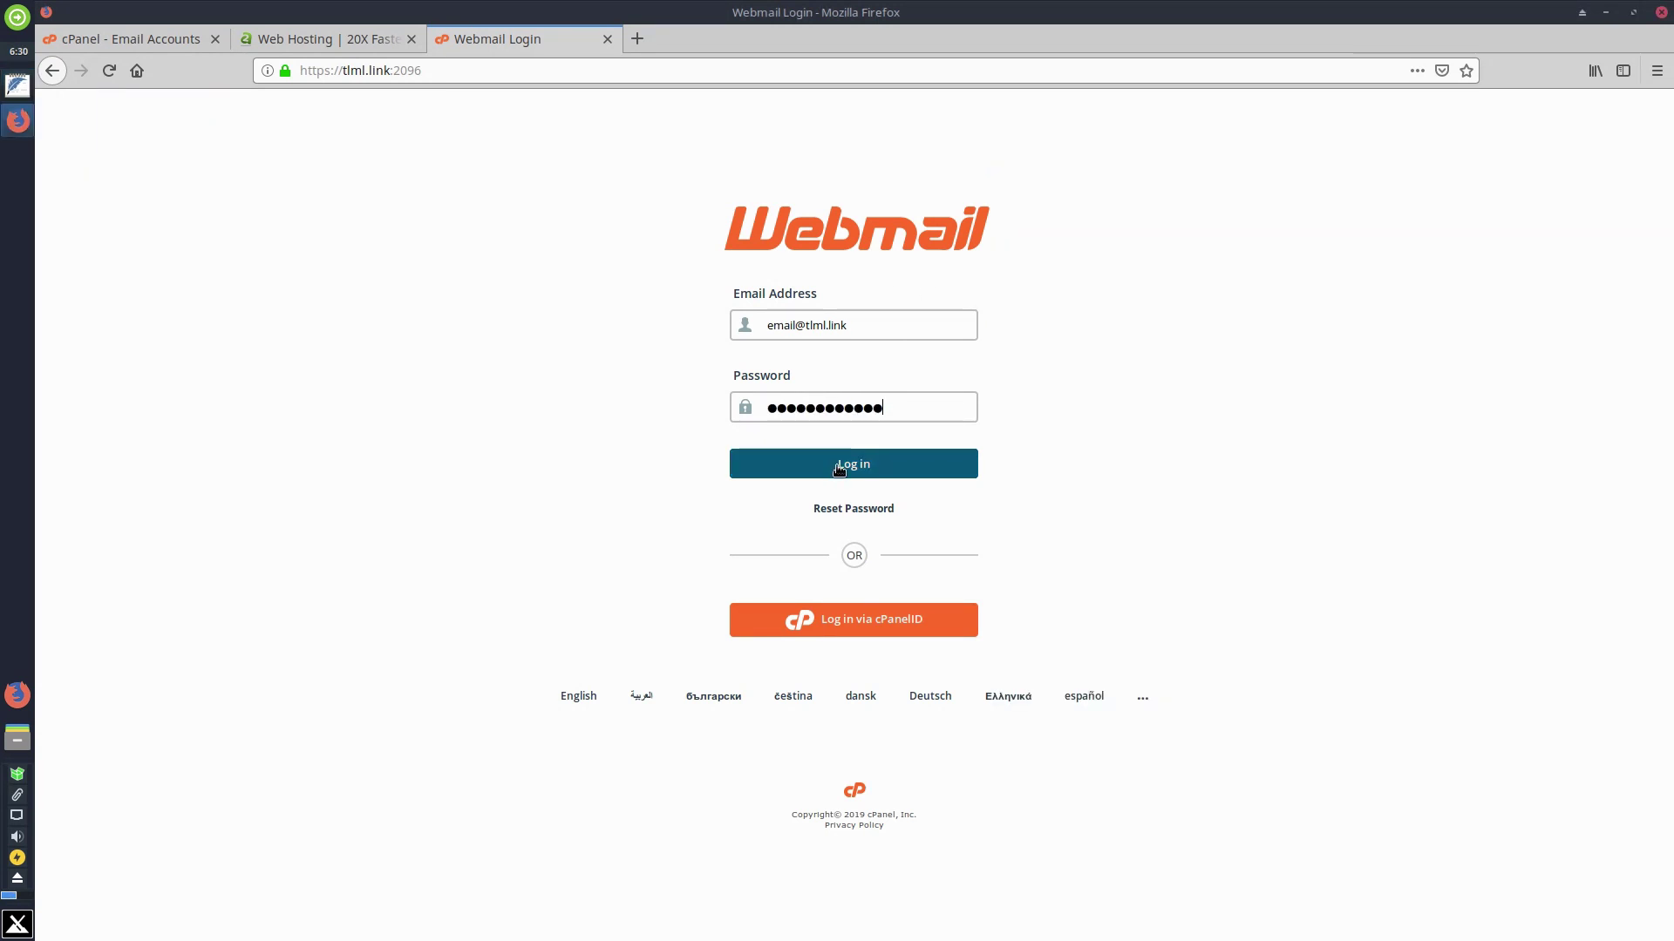
click(828, 462)
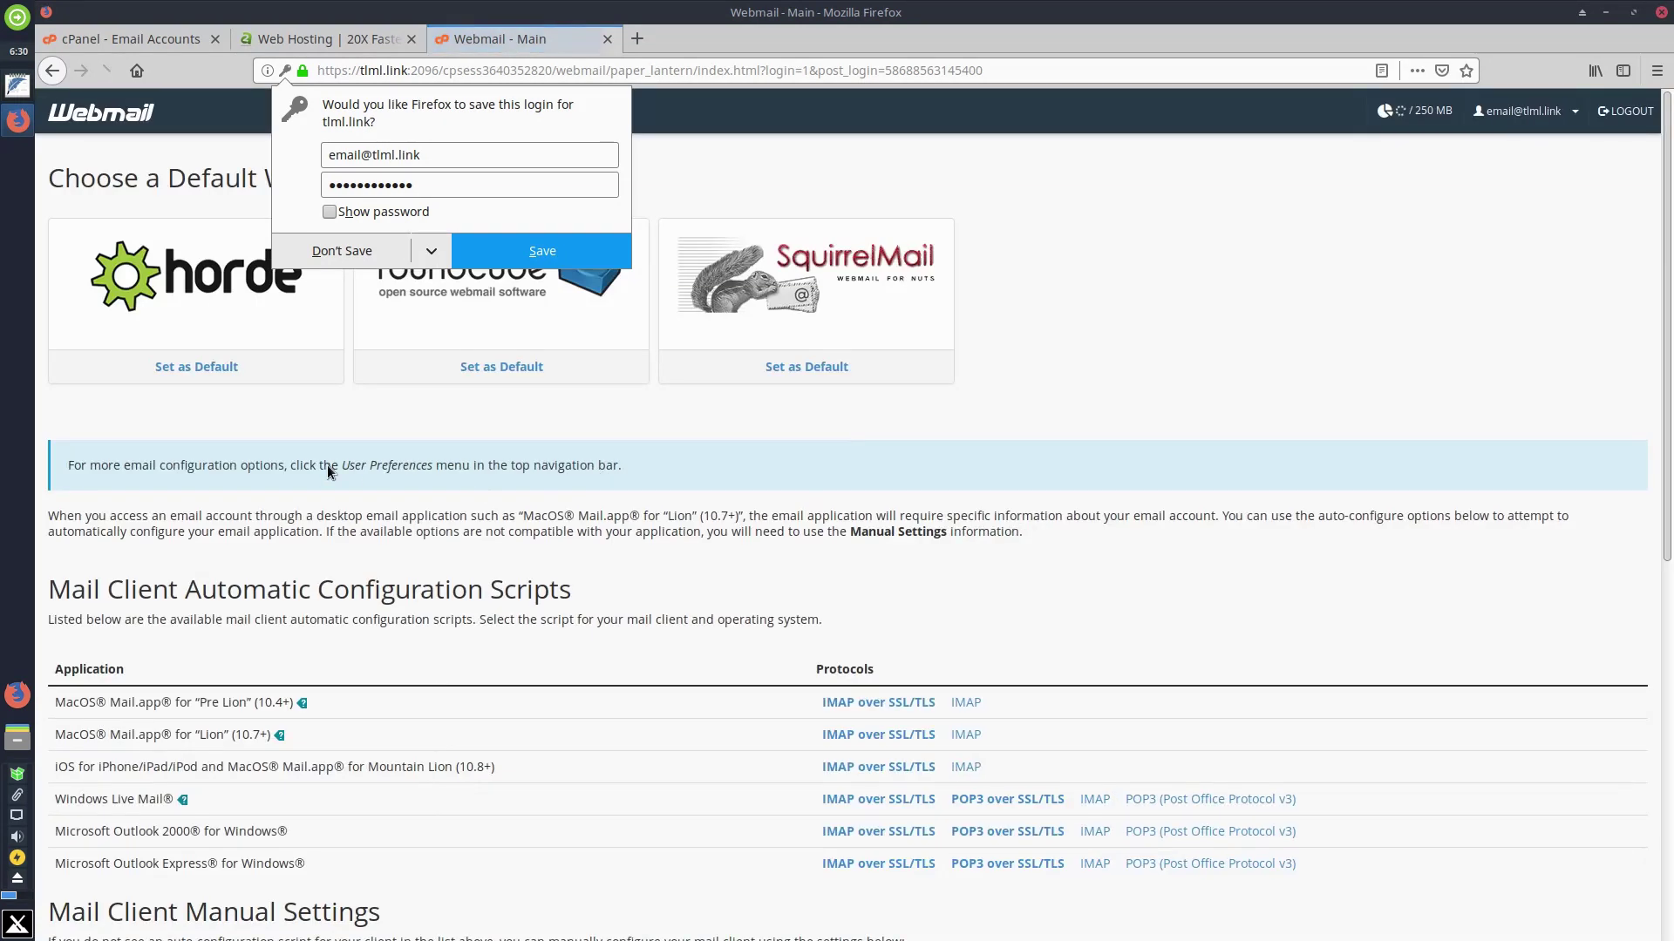
Decline saving the login in Firefox and review the Mail Client Manual Settings section.
click(1201, 250)
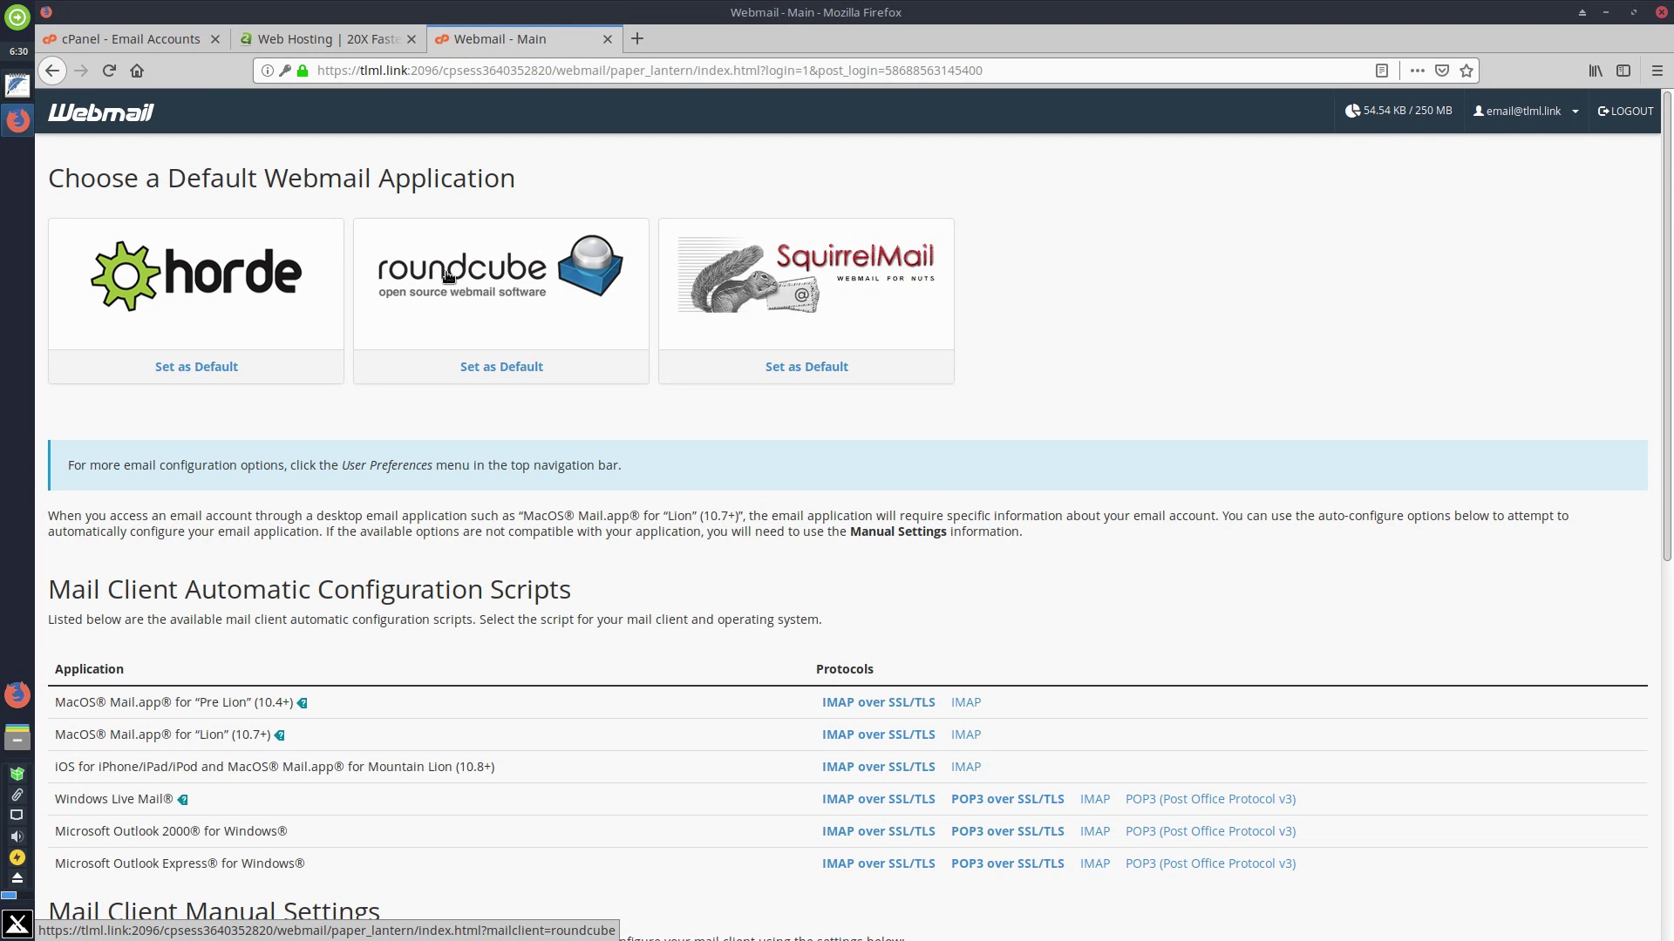
scroll(486, 317, down, 5)
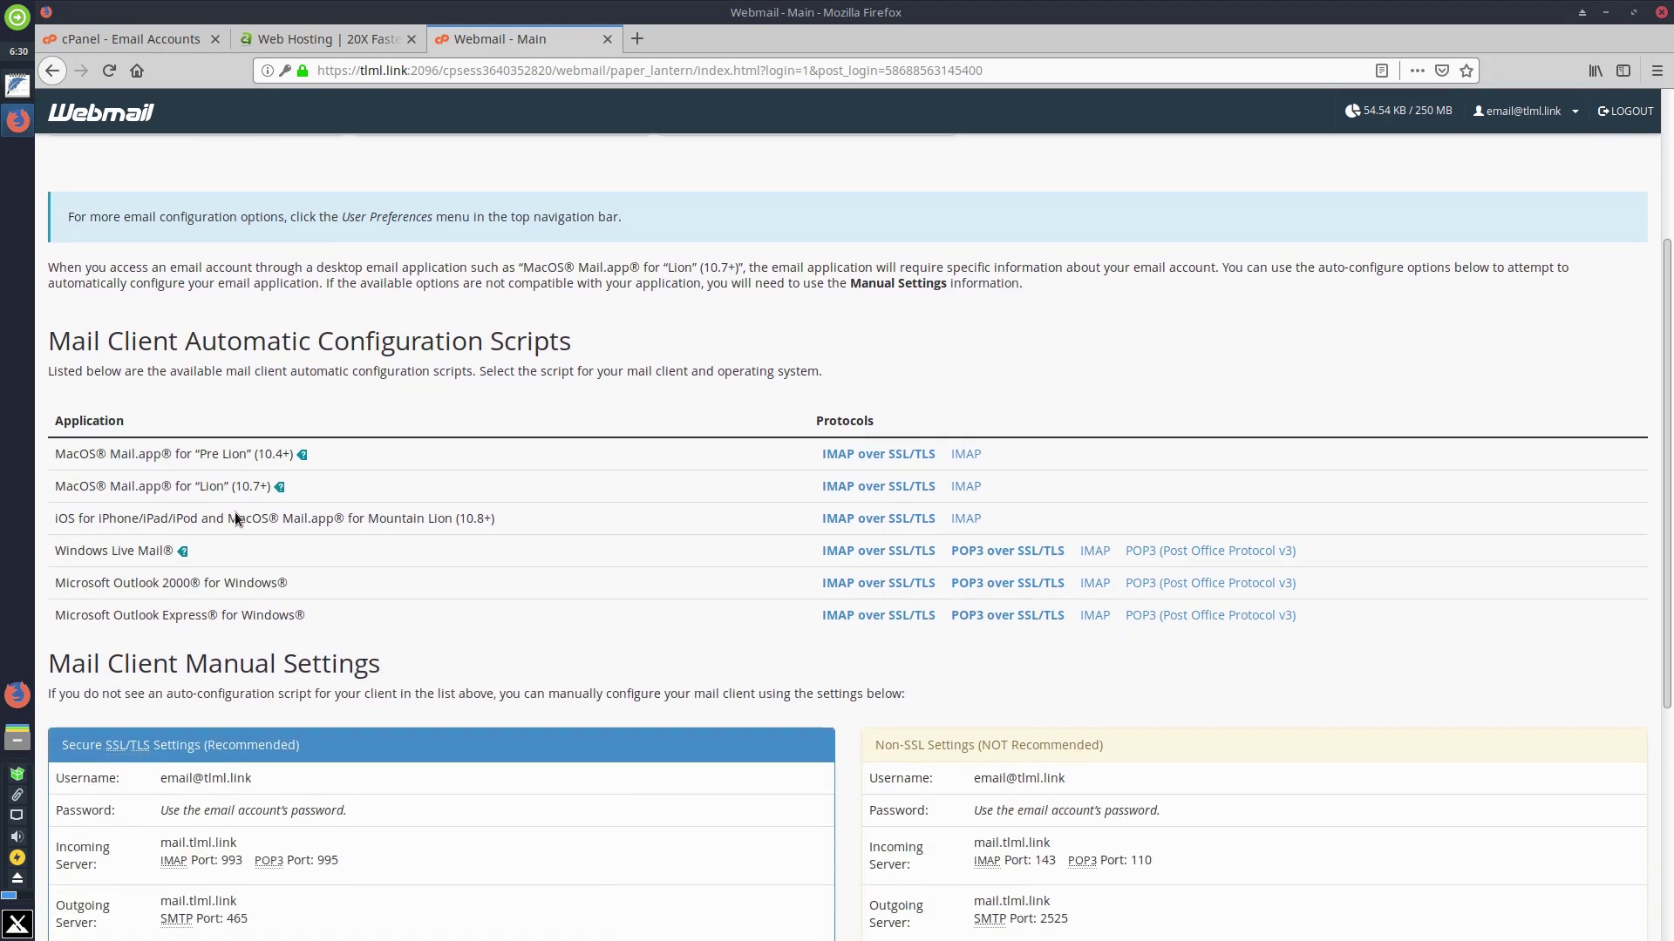
scroll(234, 514, down, 4)
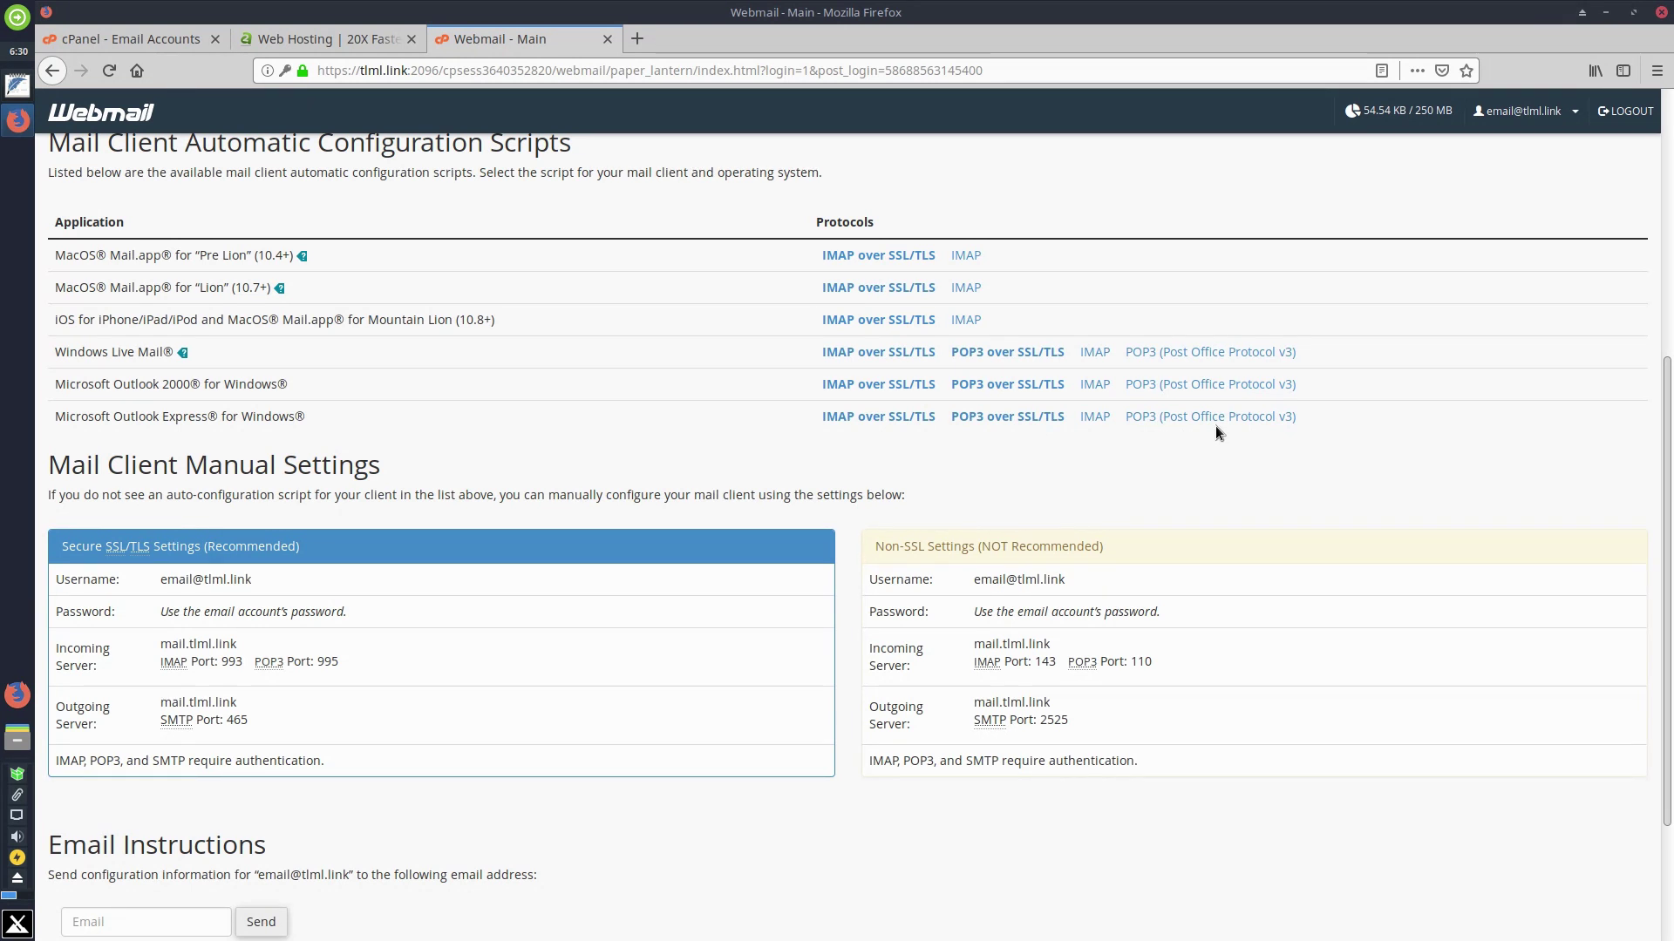
scroll(693, 539, down, 3)
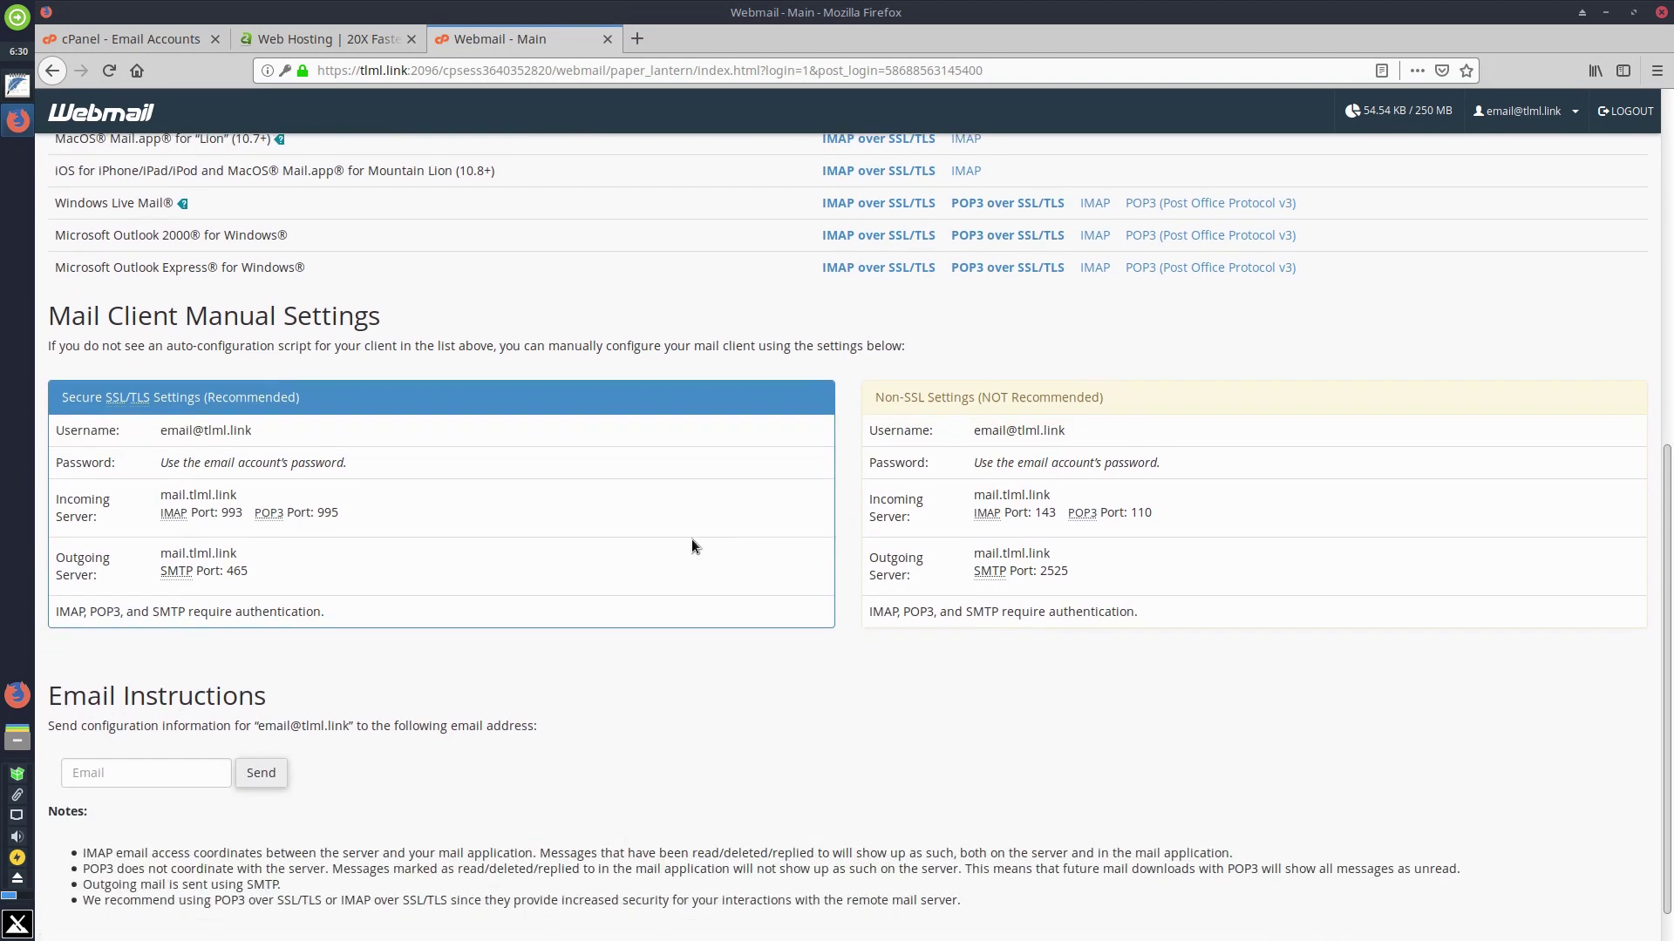
scroll(542, 661, up, 12)
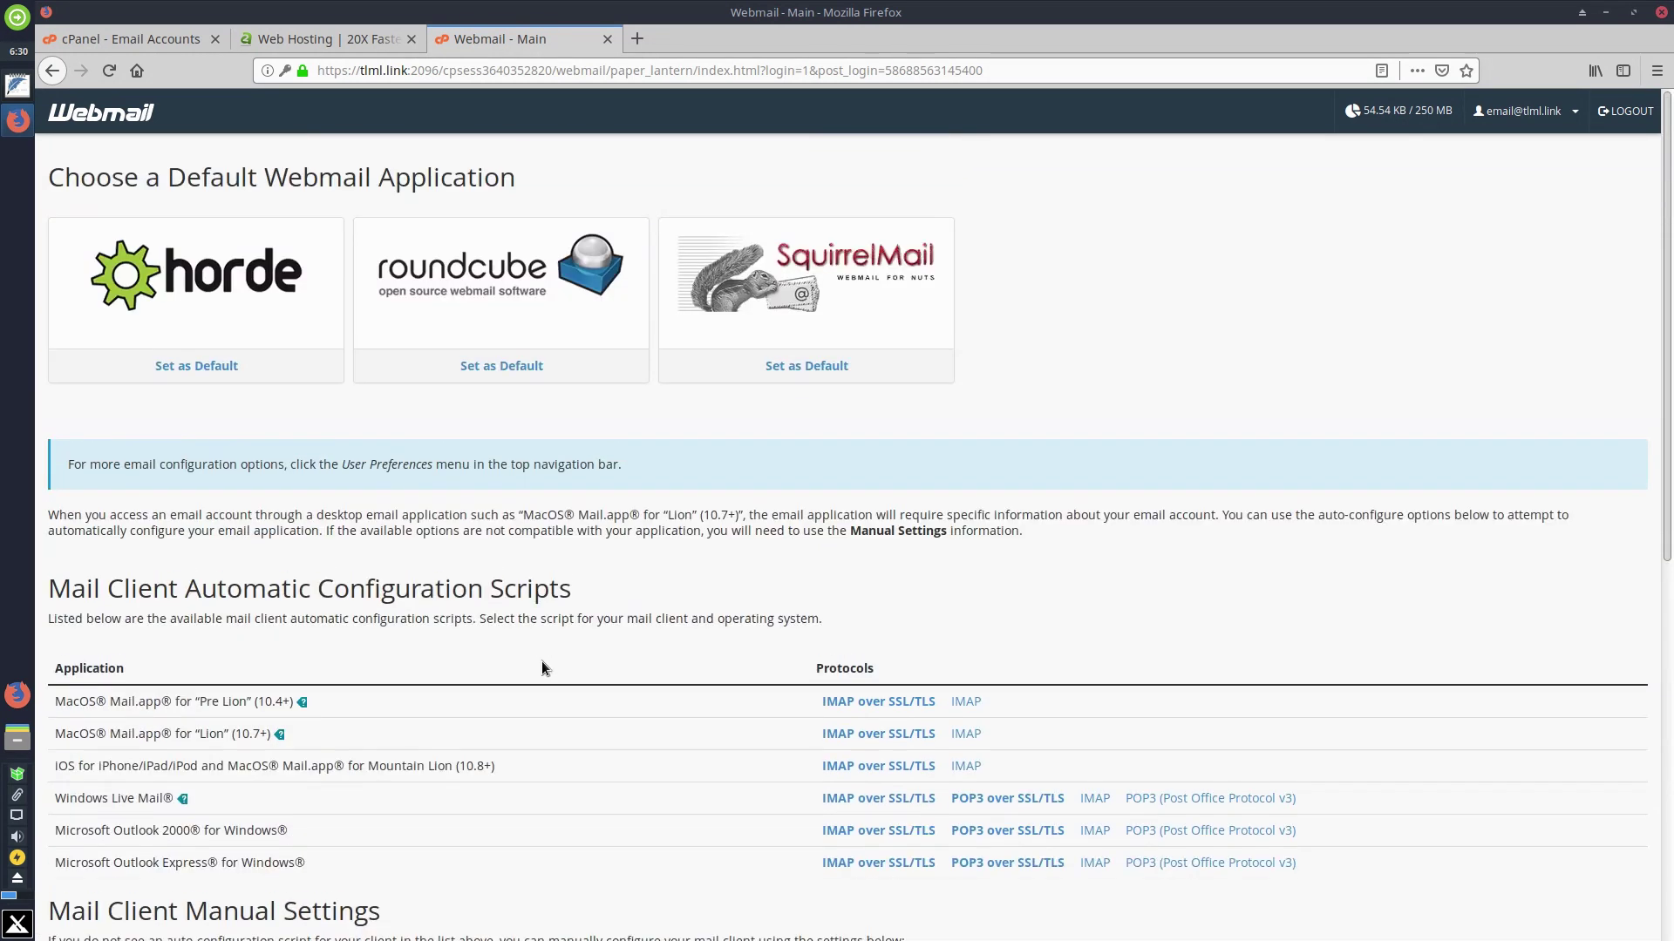
click(1556, 111)
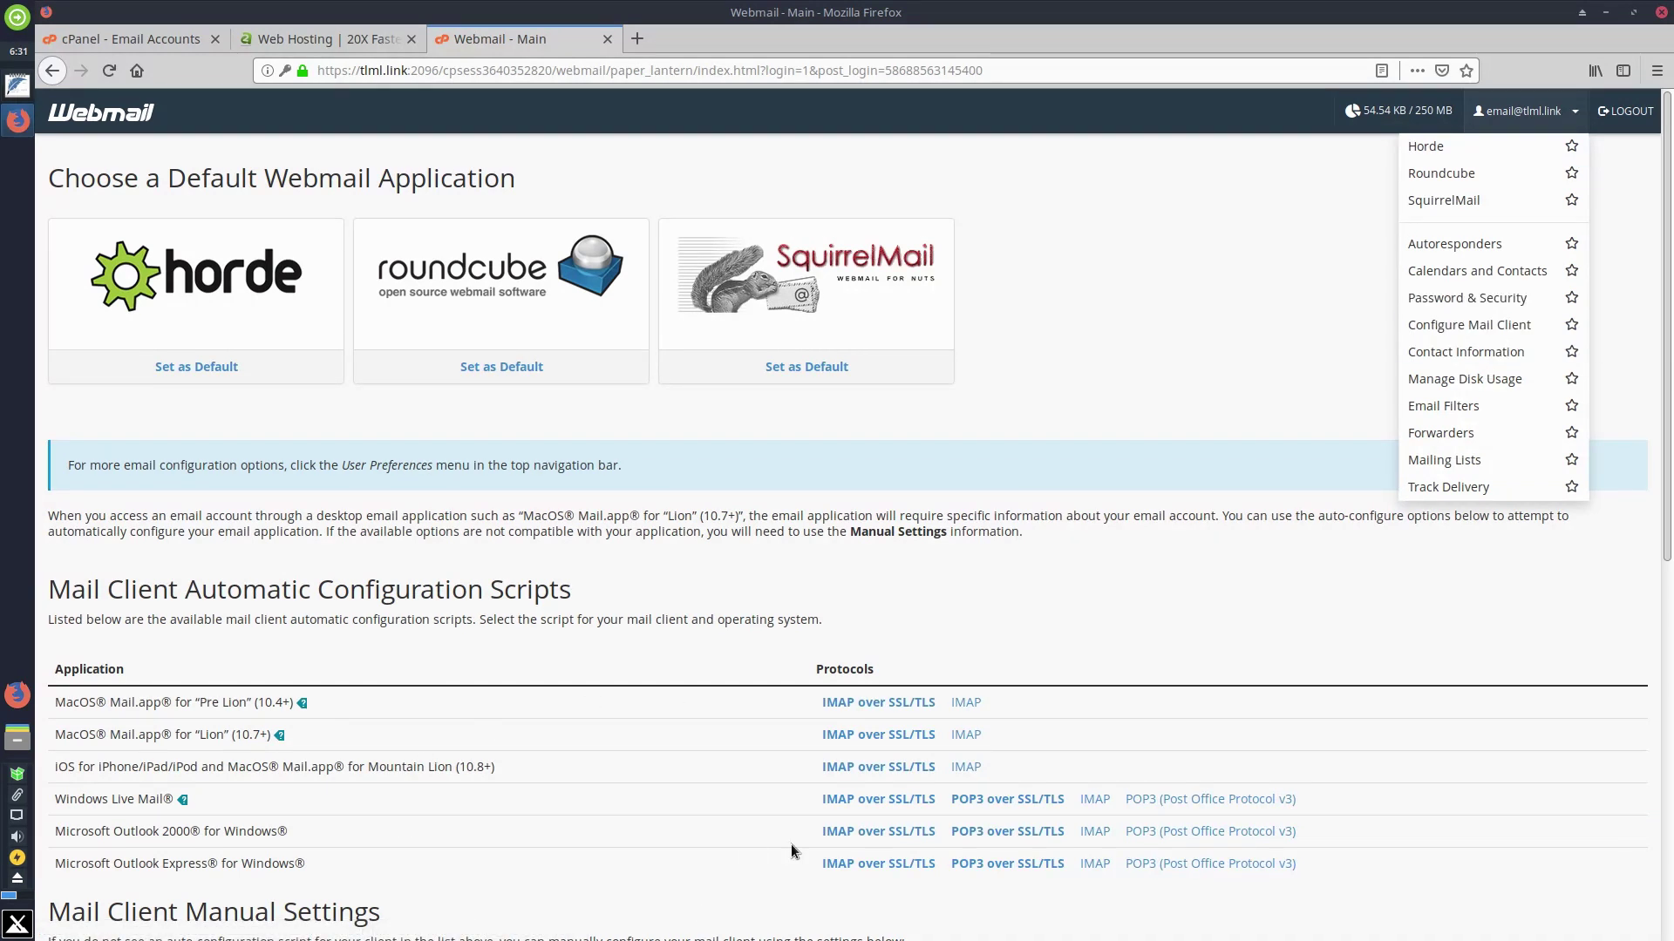
Choose Configure Mail Client from the account menu to show the setup settings.
click(1449, 324)
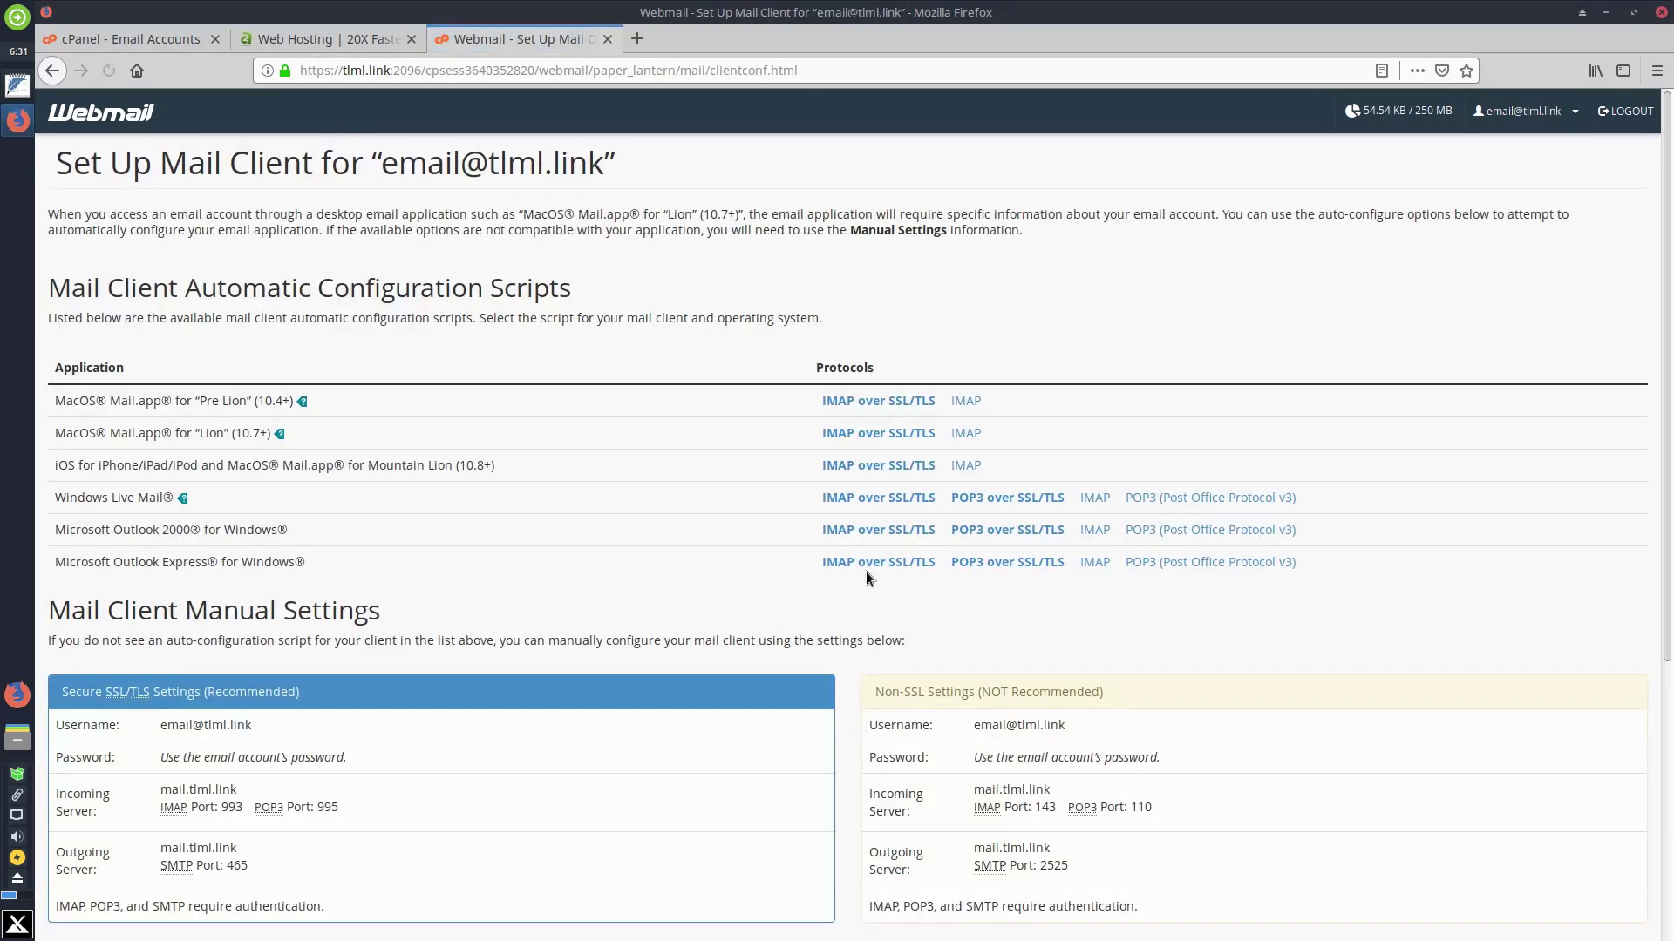
Select the account username listed under Secure SSL/TLS Settings.
scroll(671, 469, down, 5)
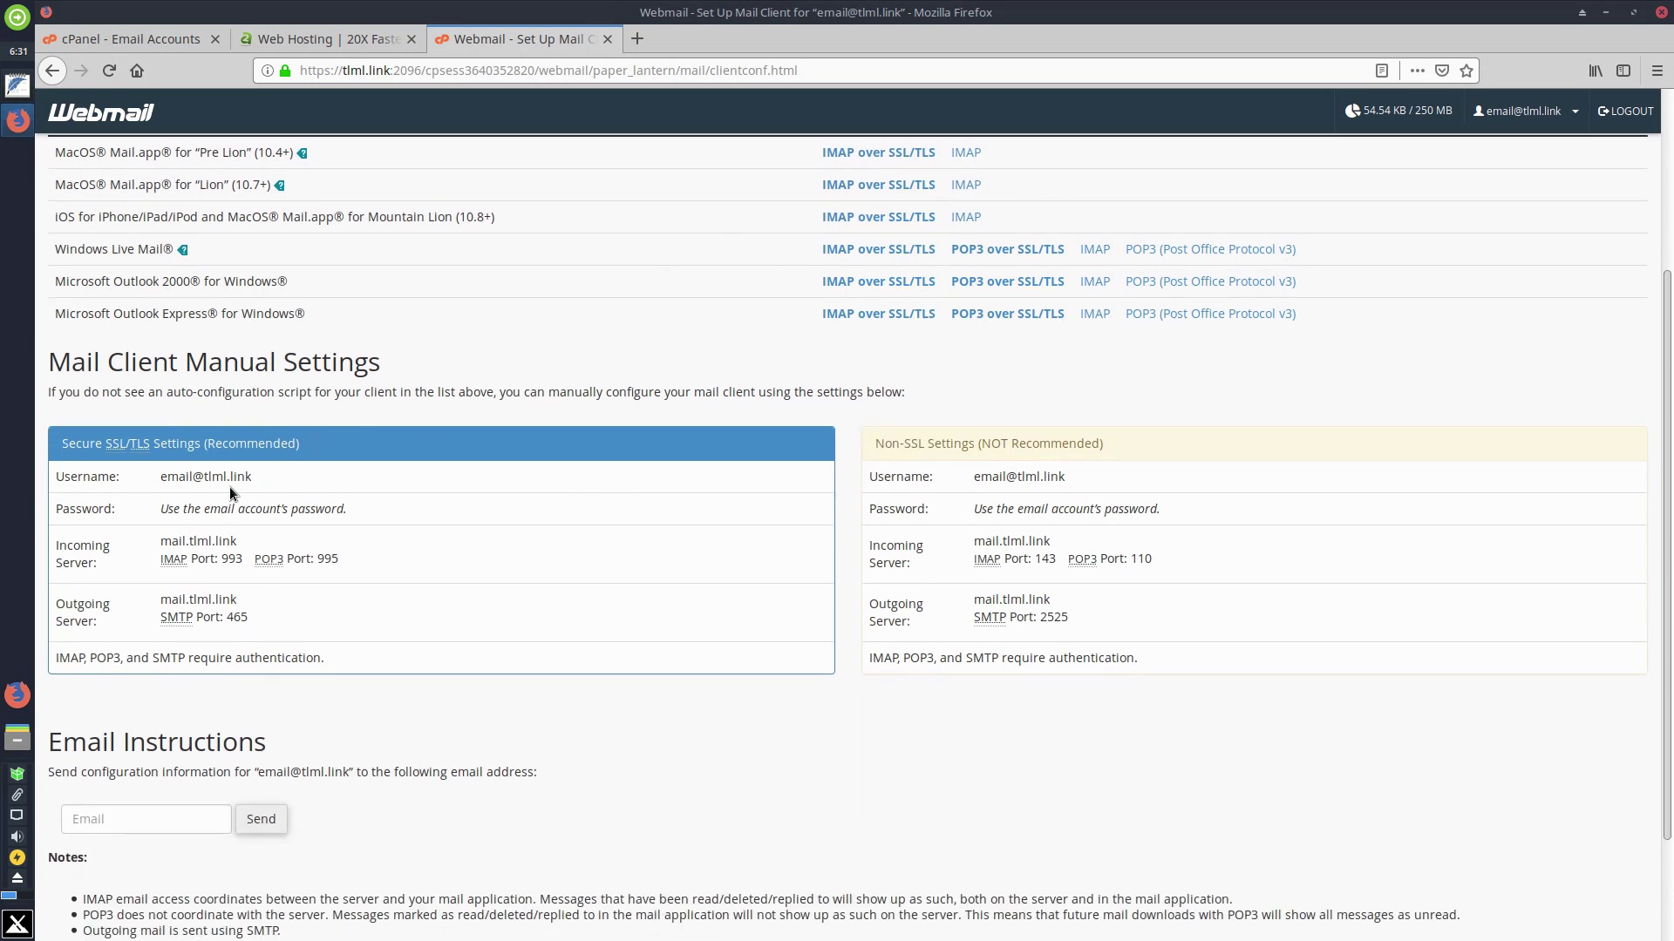
drag(102, 443, 204, 442)
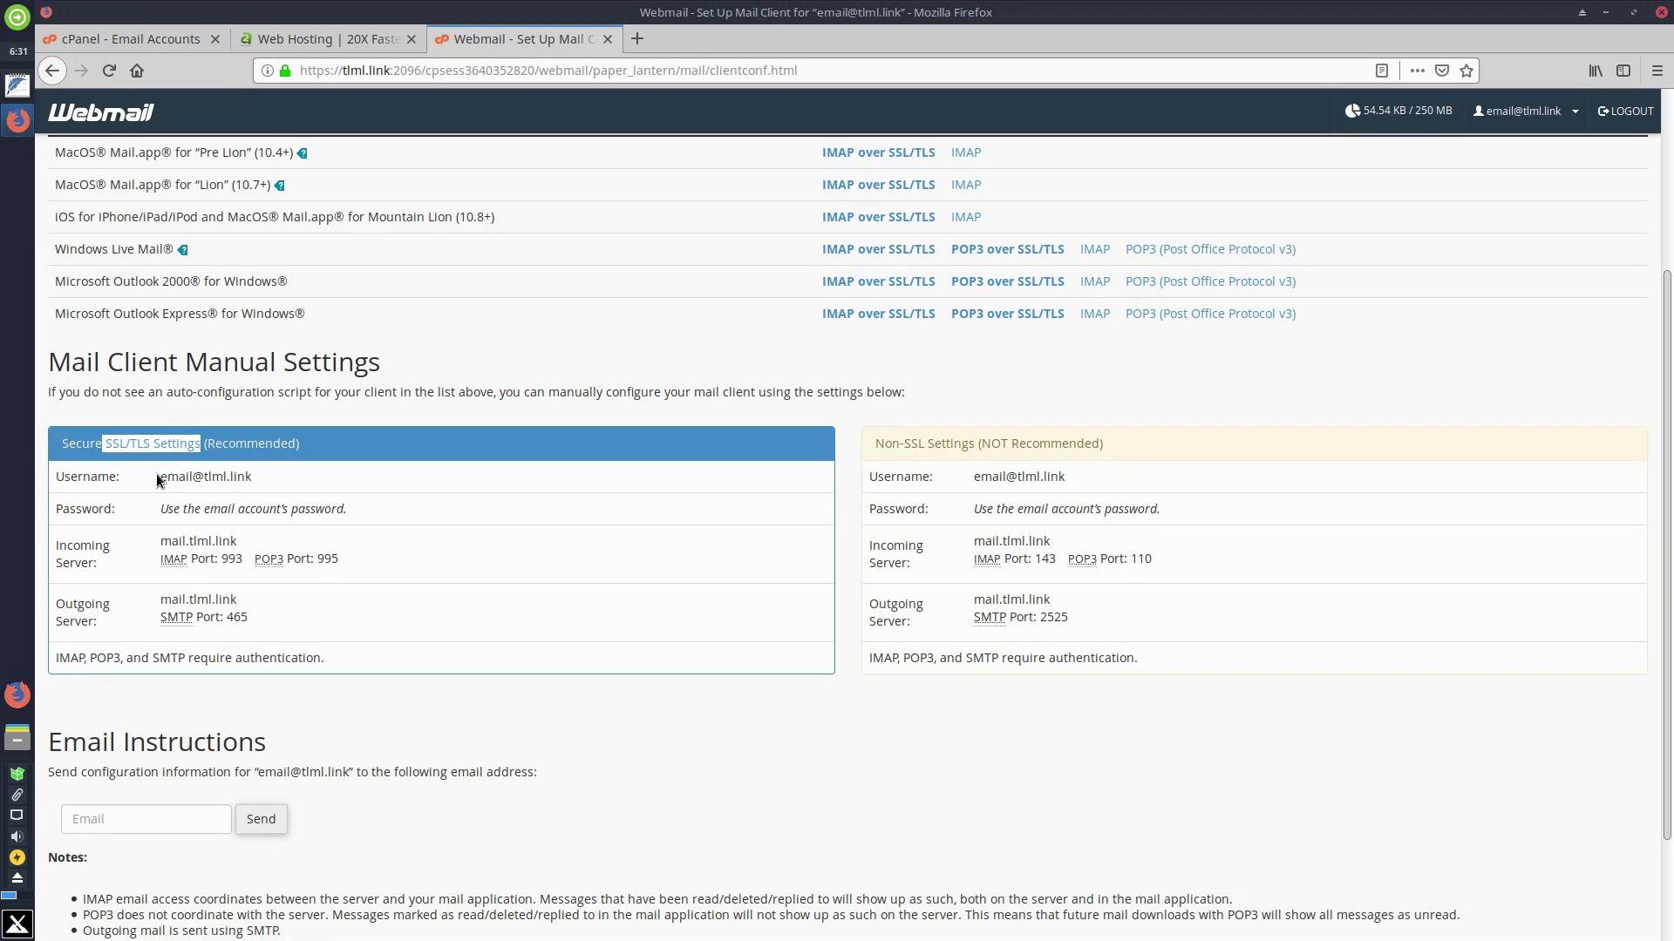
drag(158, 480, 265, 476)
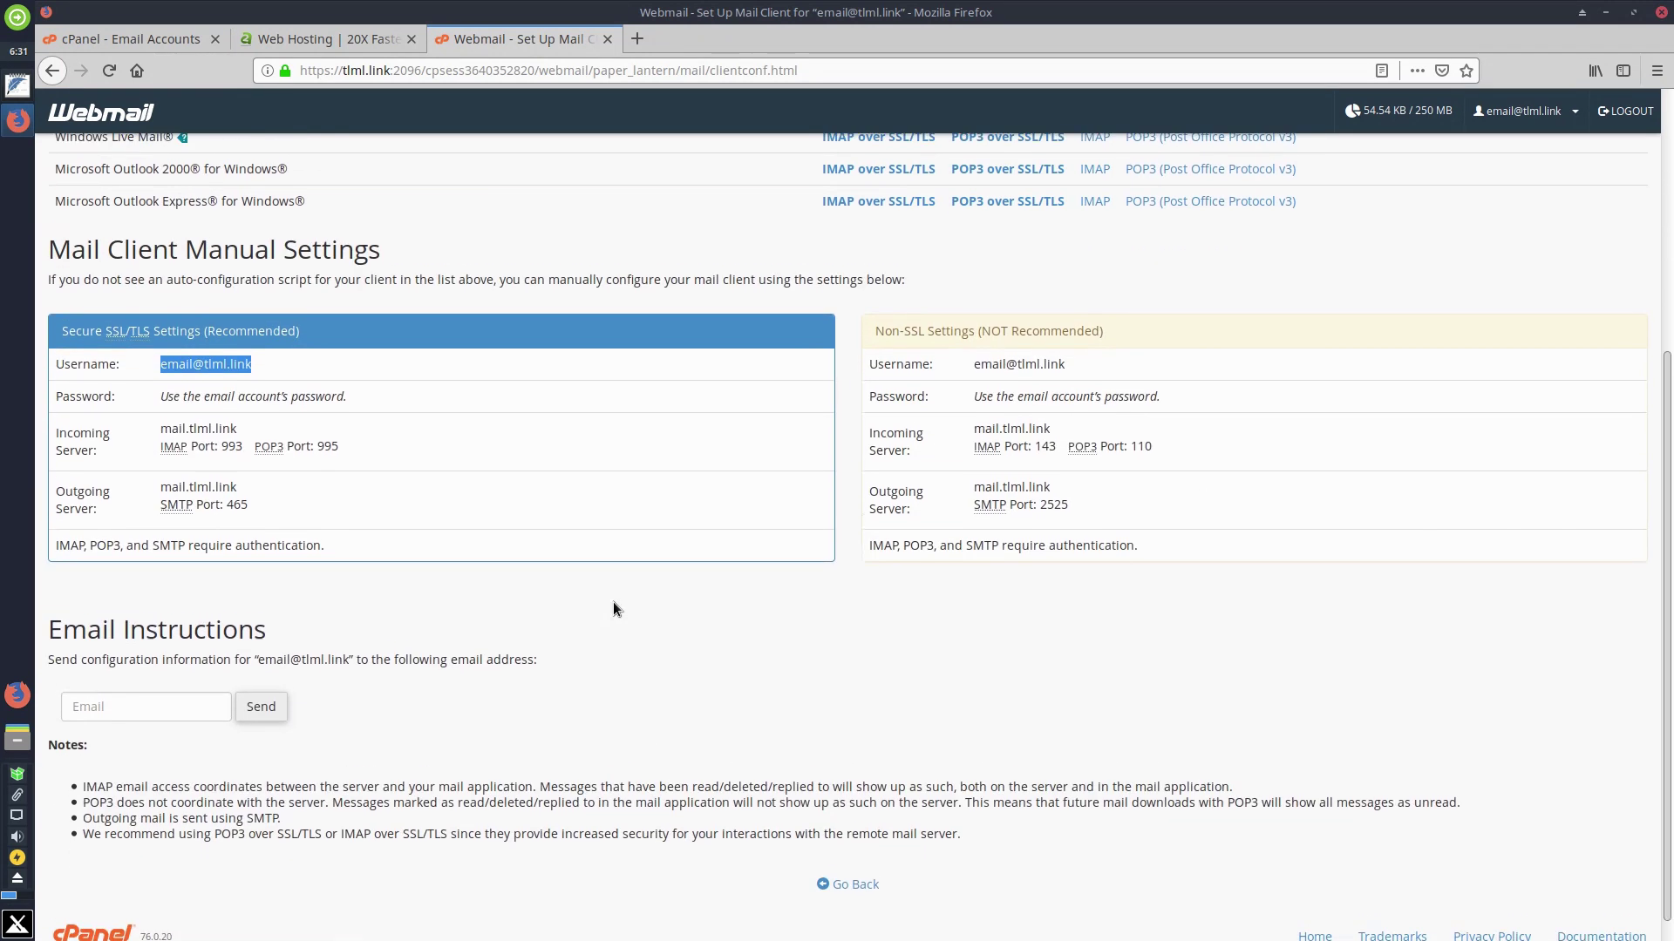
scroll(615, 608, up, 1)
Launch Thunderbird via a 'thun' launcher search and bring its window over the browser.
click(19, 924)
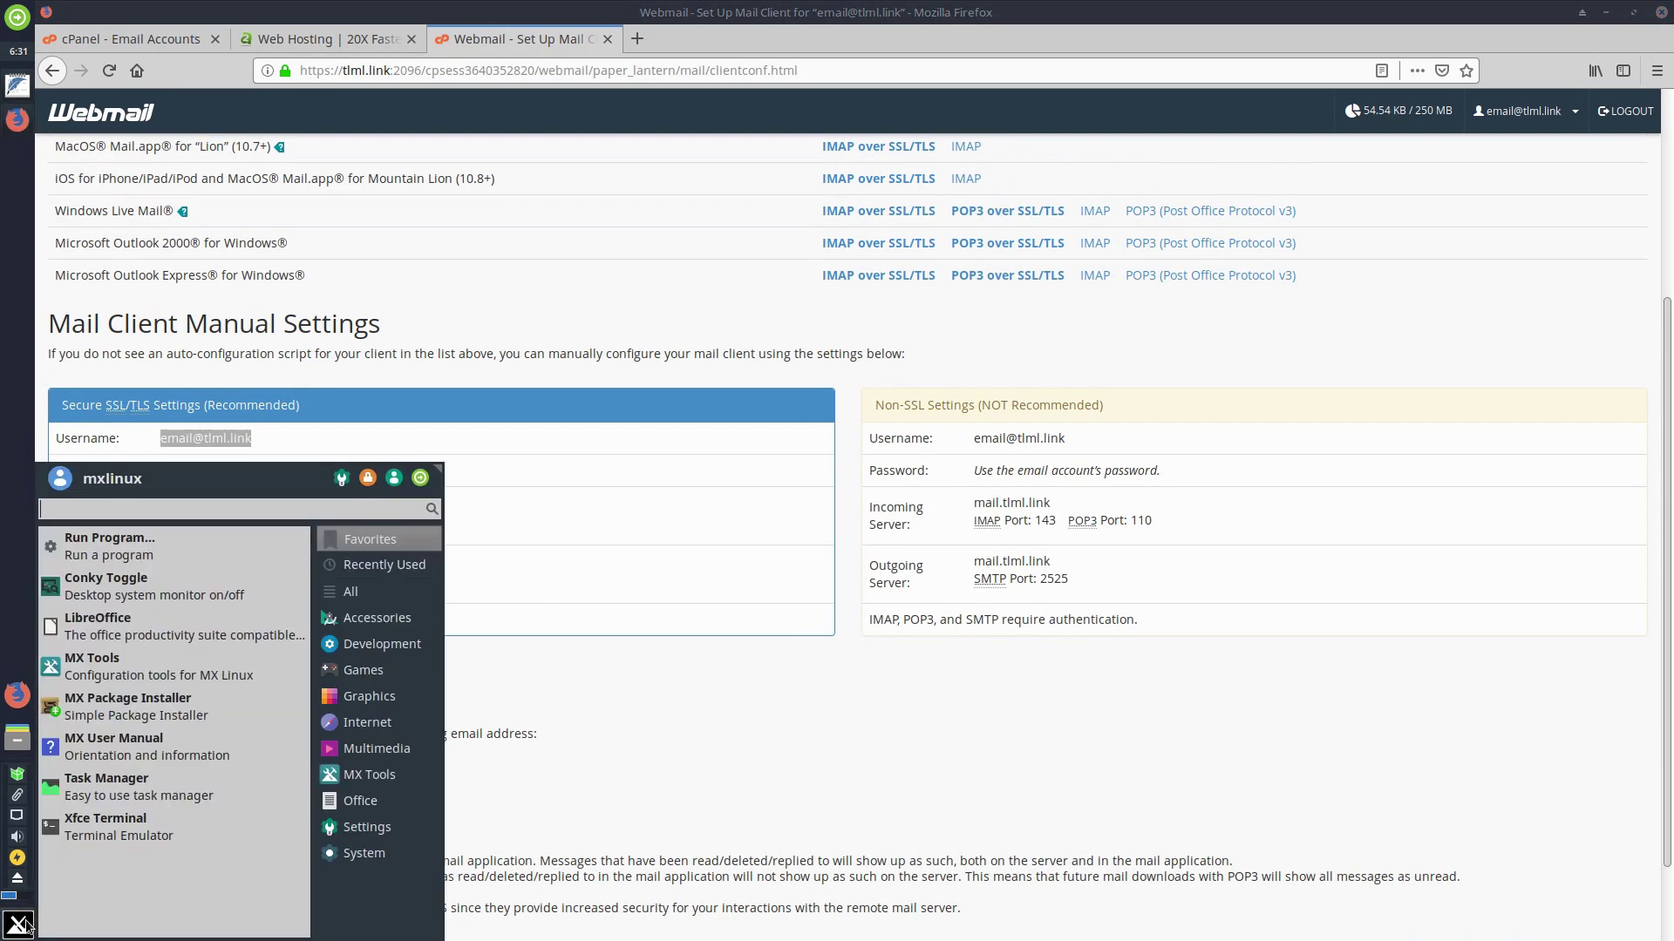
text(thun)
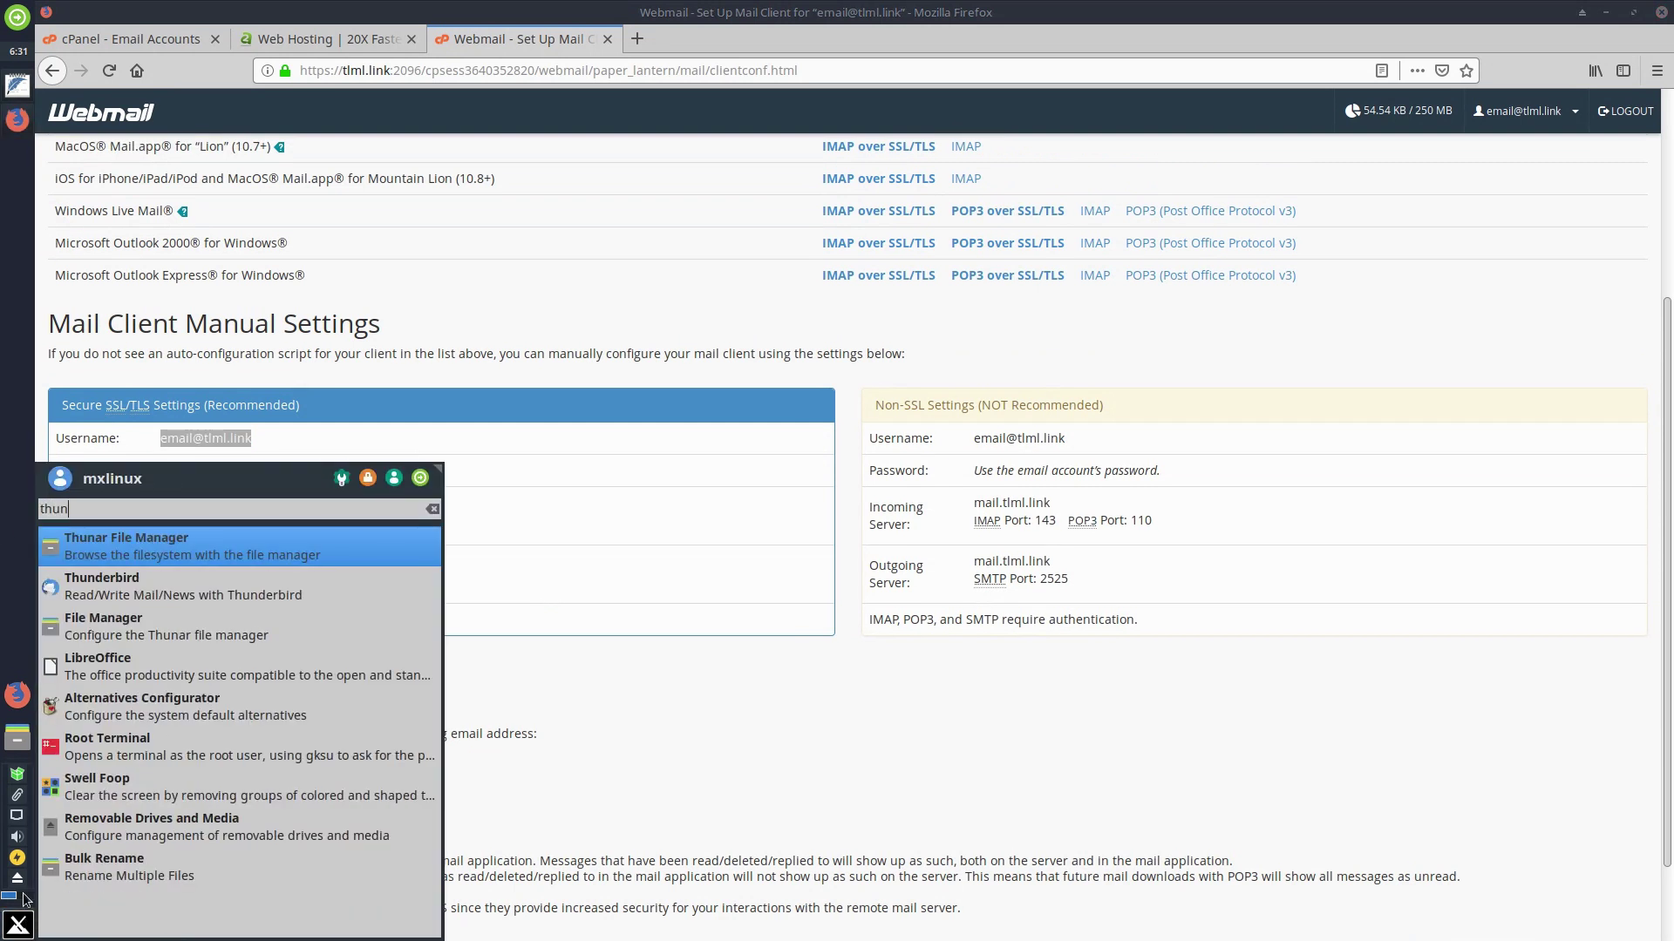
click(139, 586)
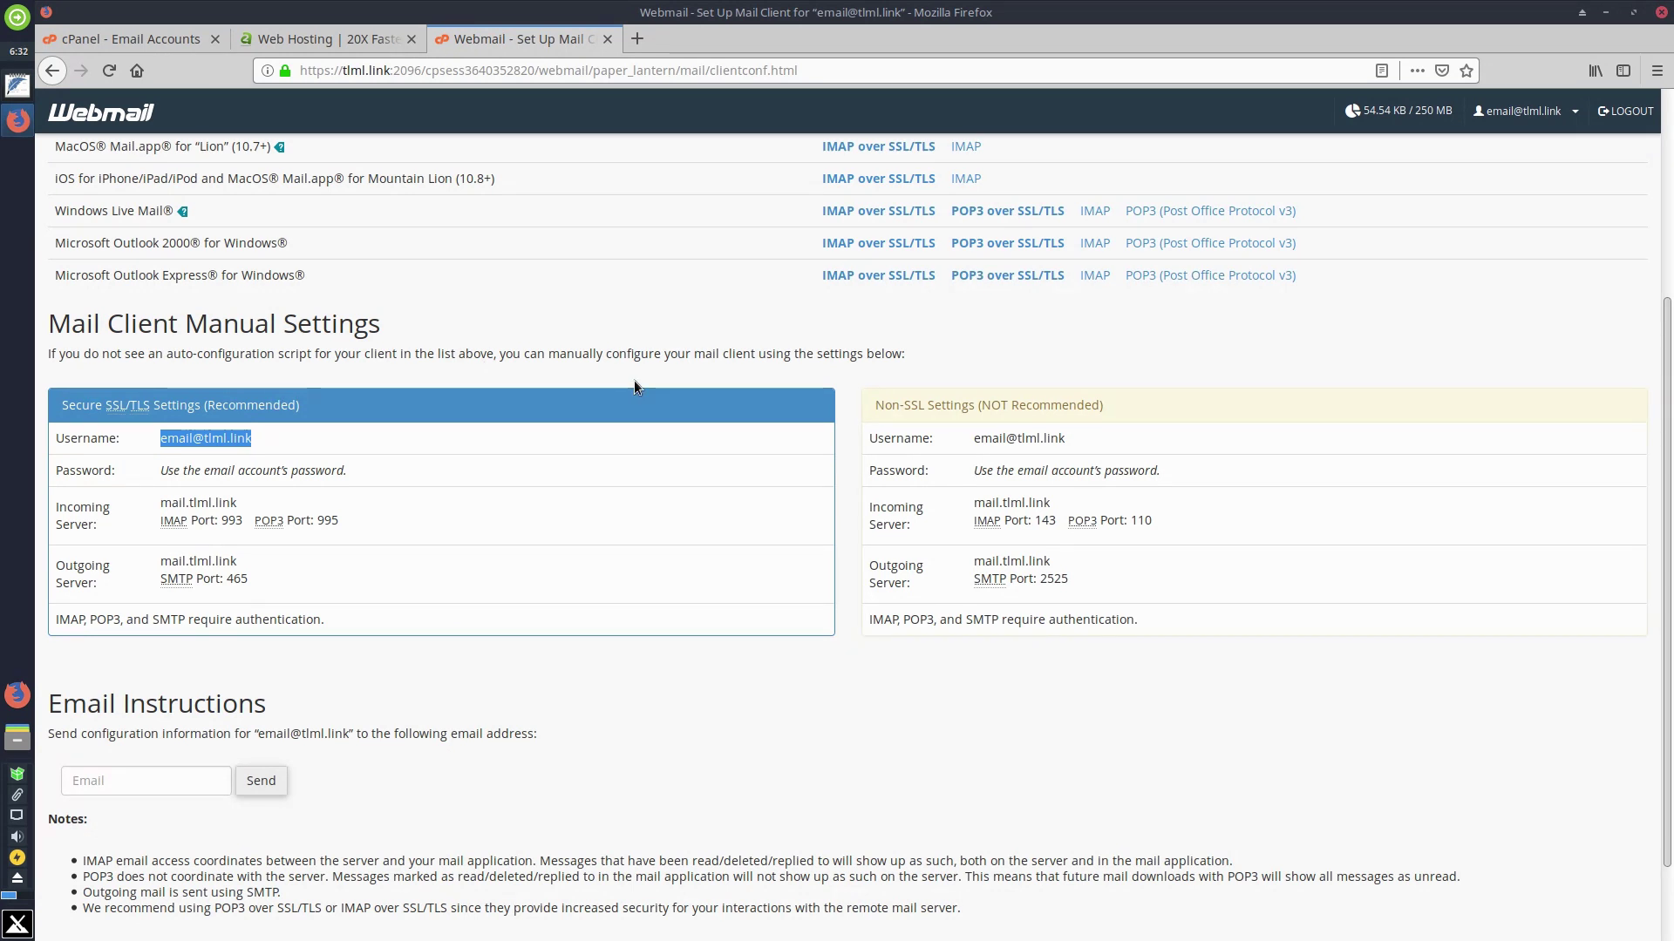
scroll(788, 281, up, 5)
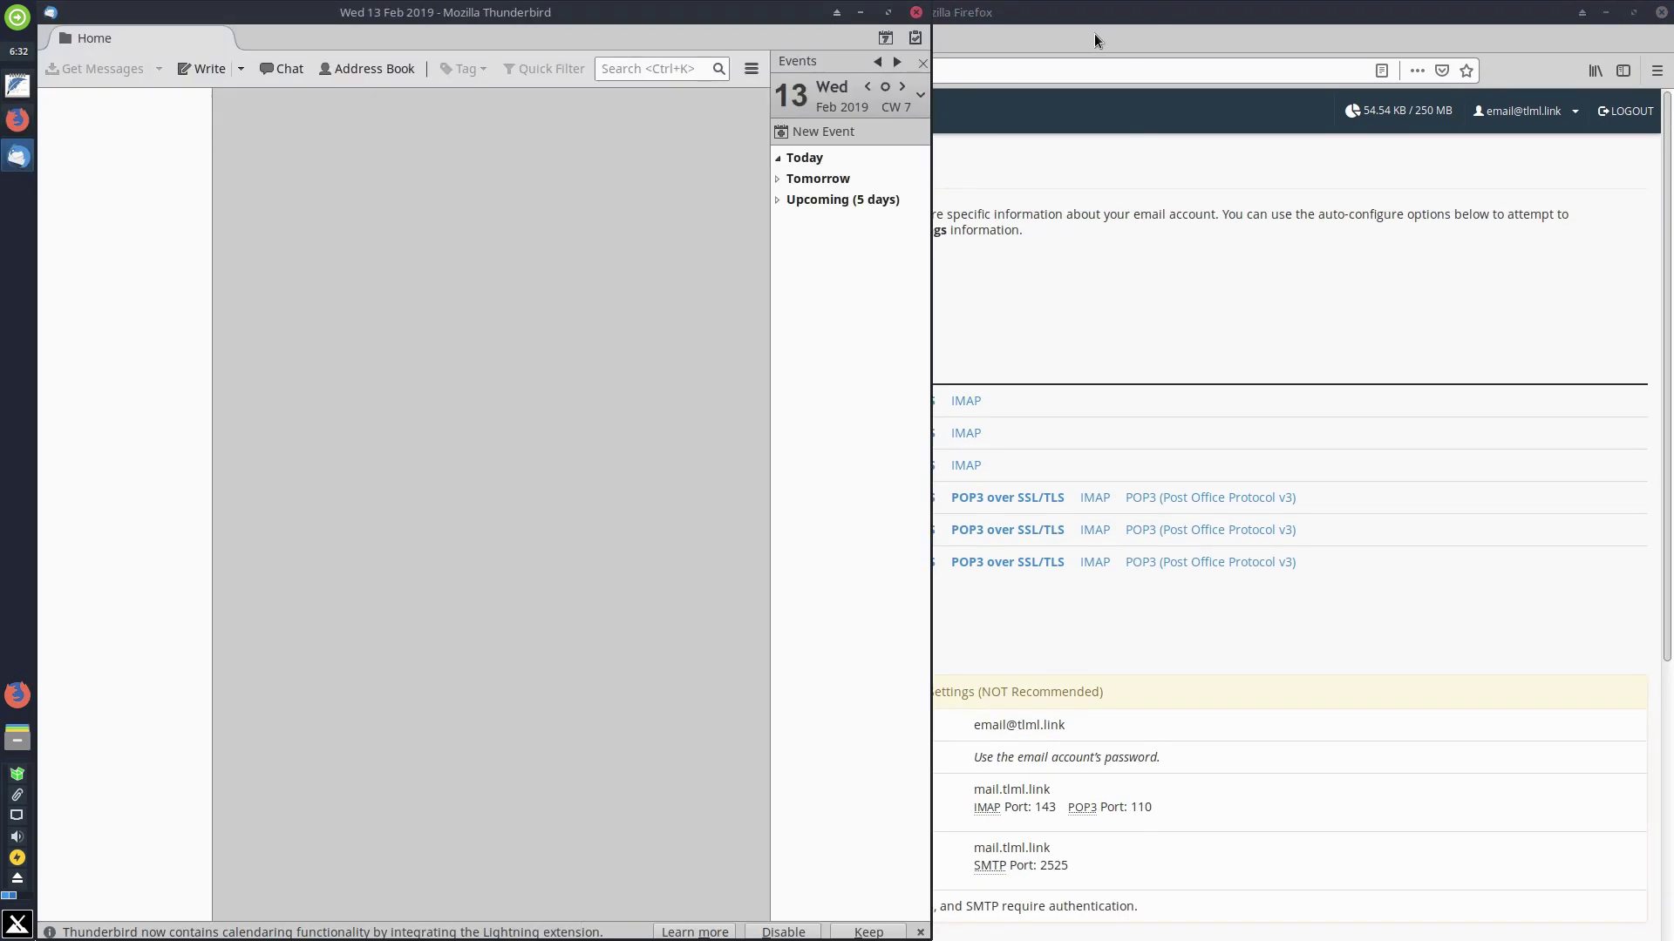
click(1095, 26)
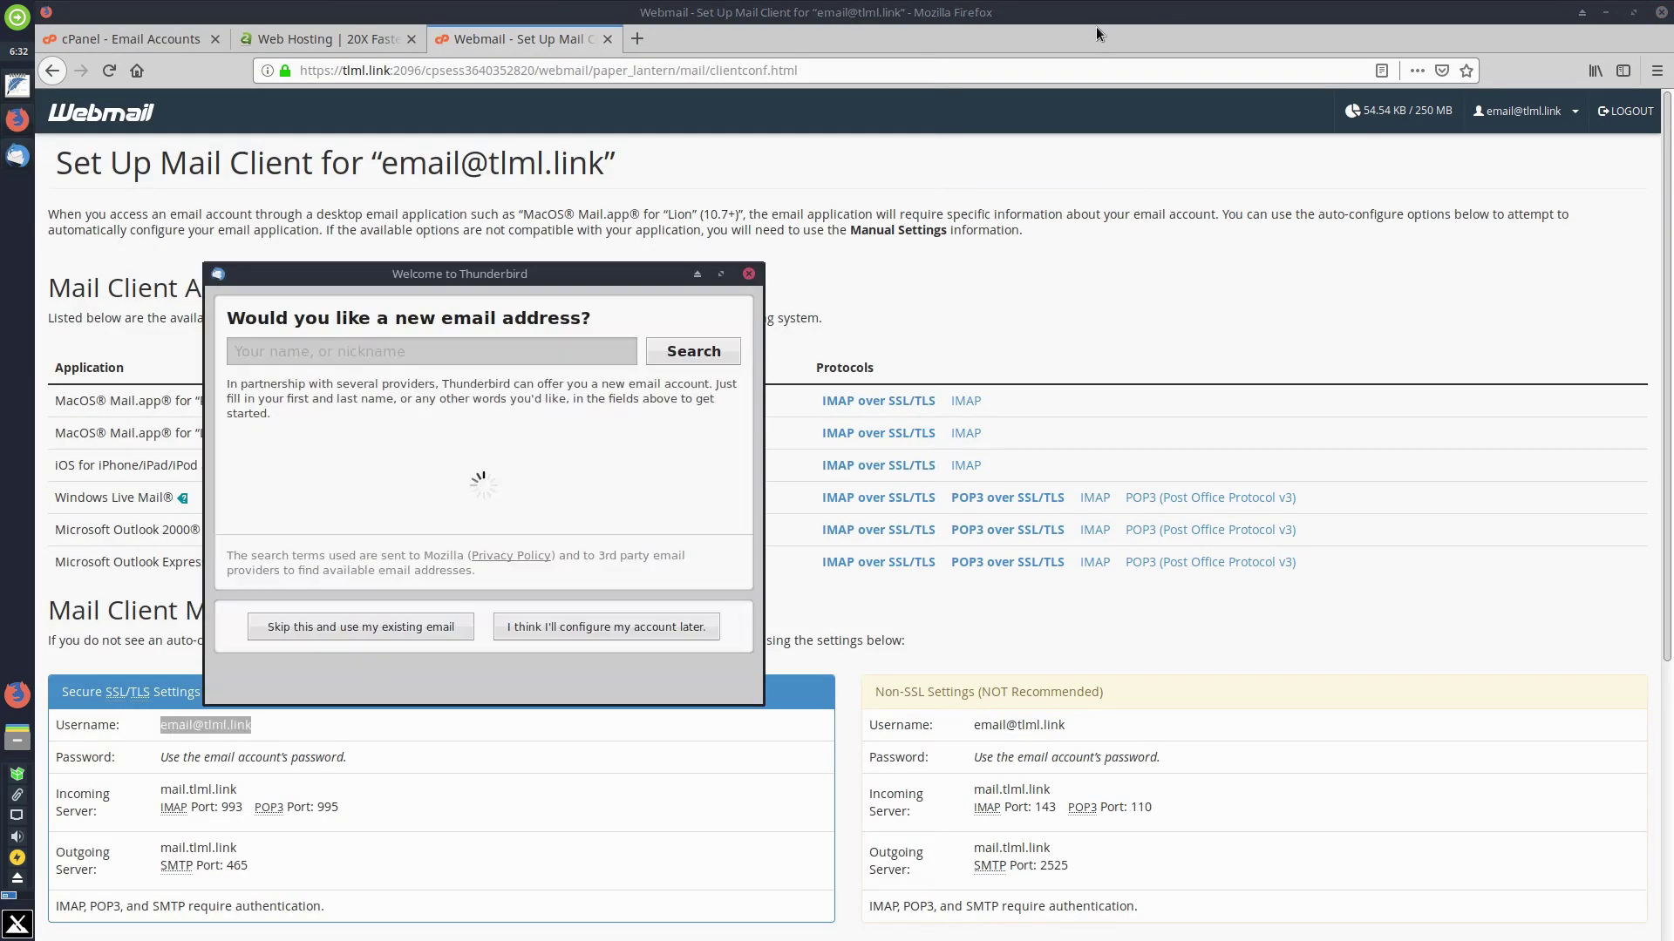
click(1053, 294)
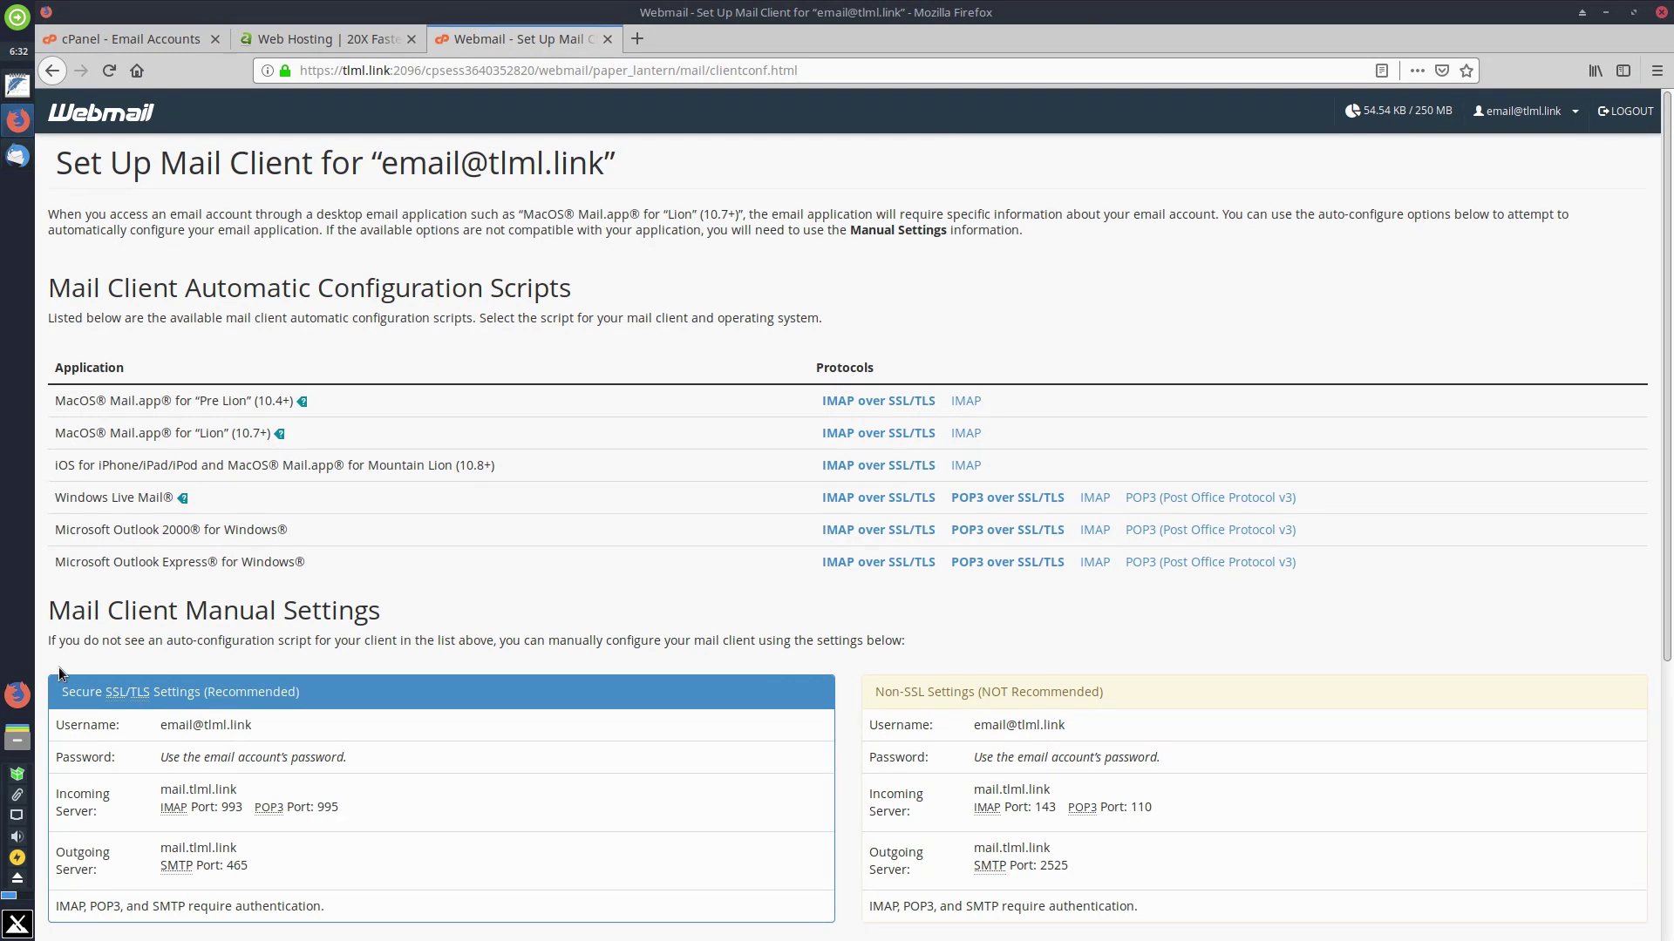
click(18, 156)
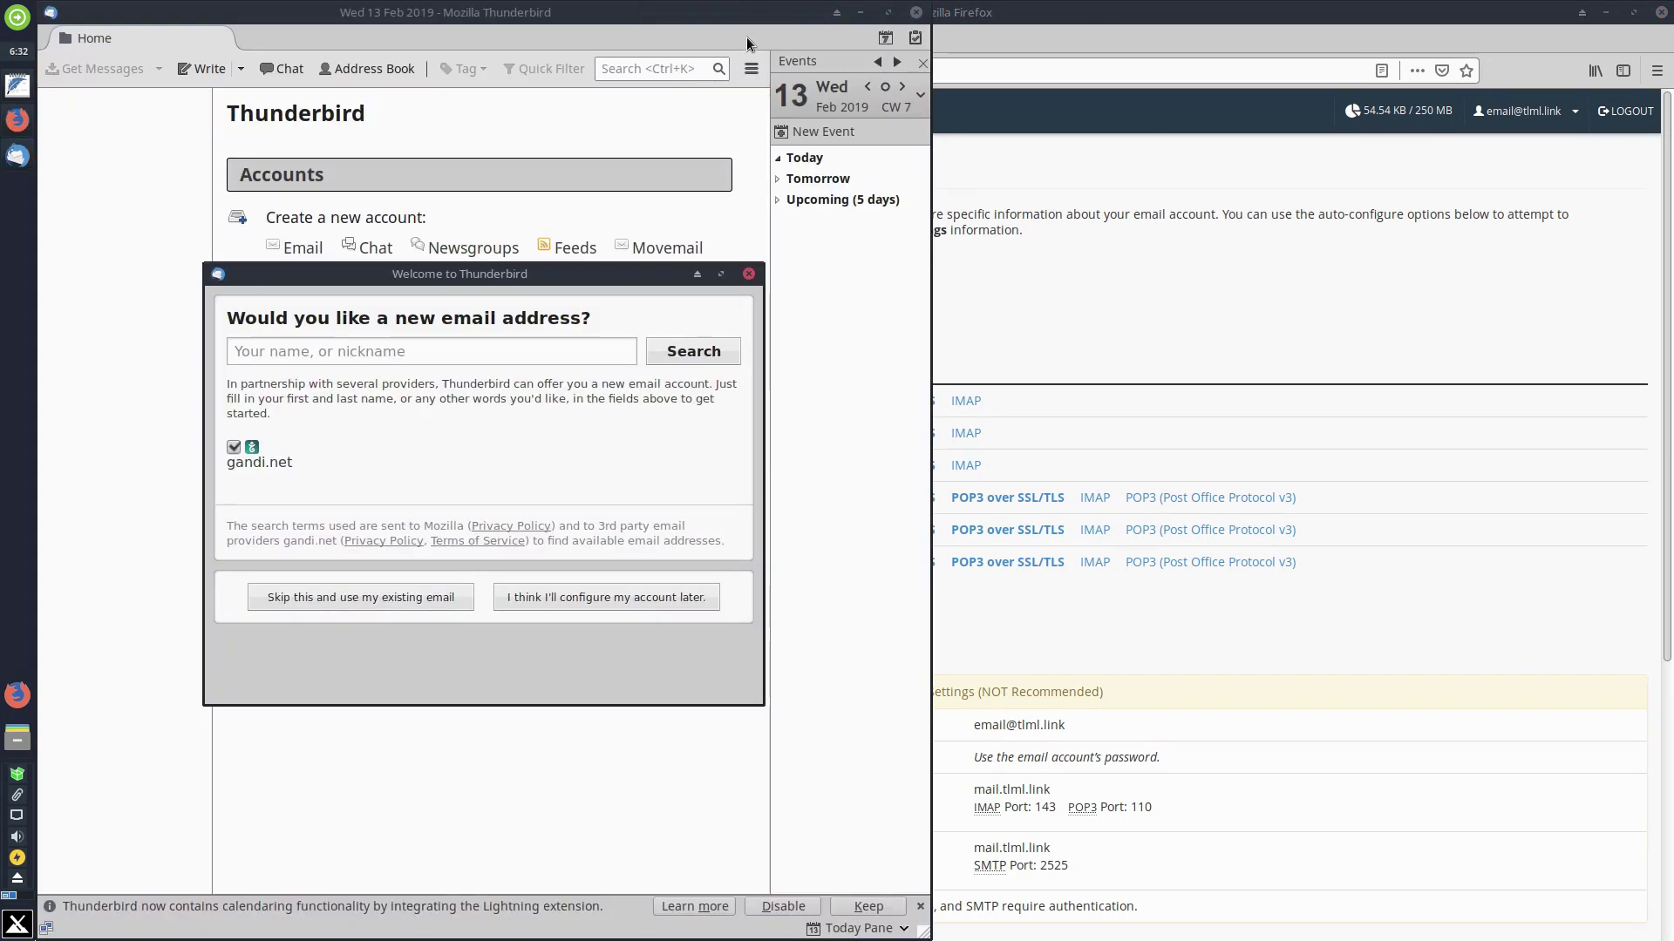
Maximize Thunderbird, close the Welcome dialog, enable the Menu Bar and open the Edit menu.
click(888, 11)
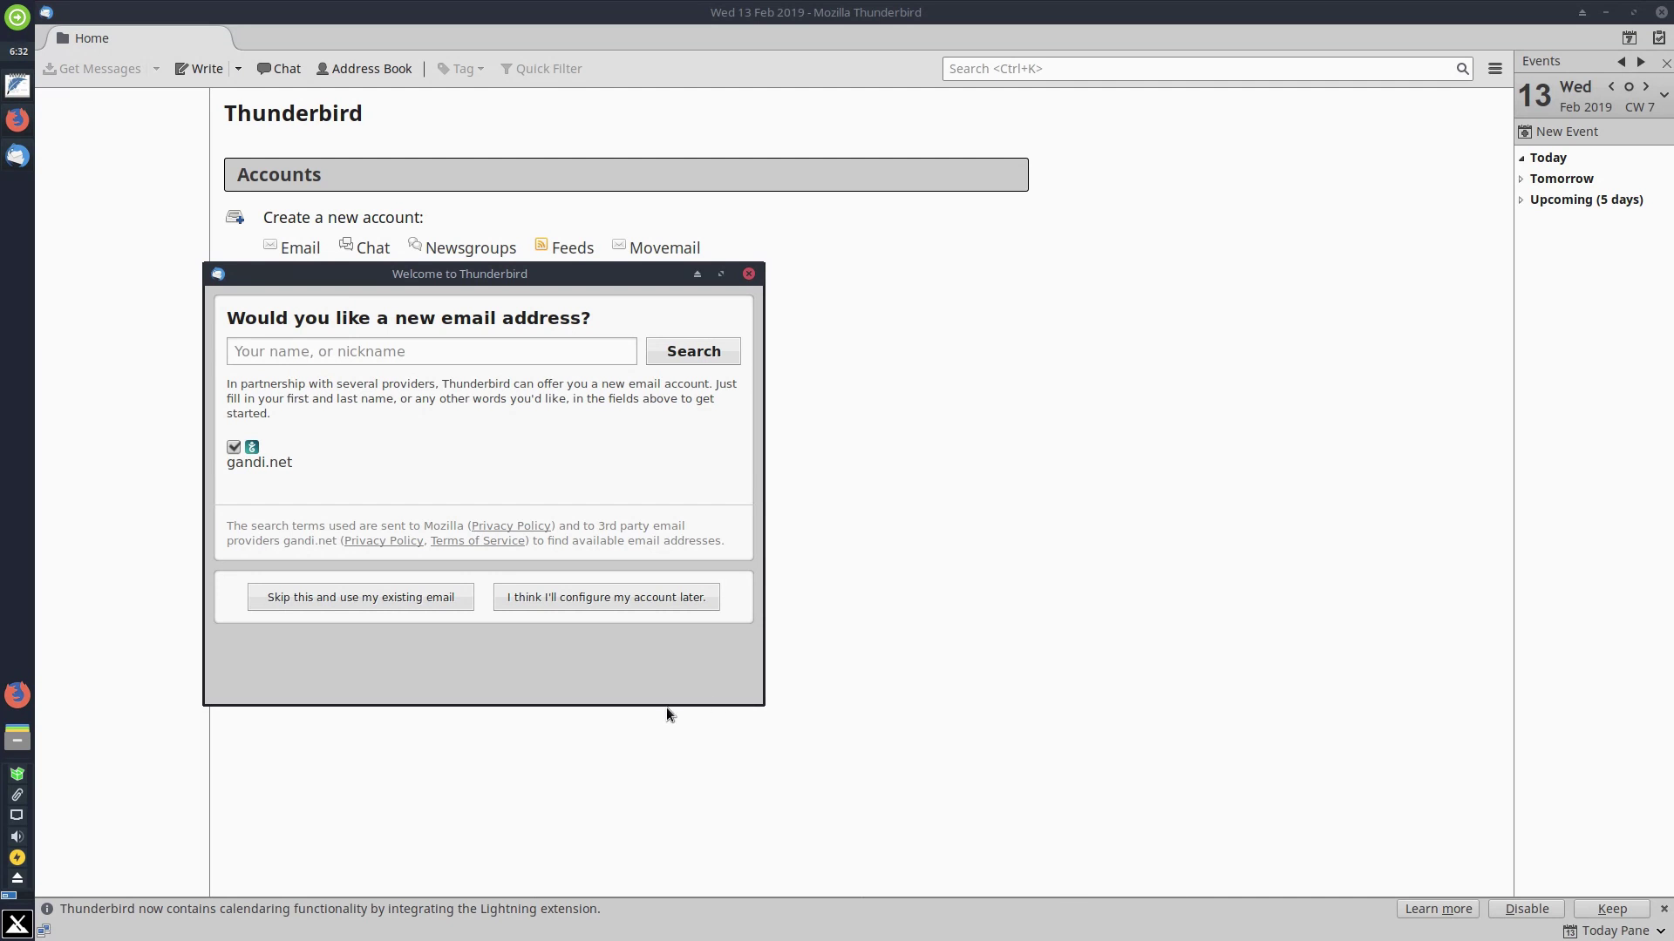
click(749, 274)
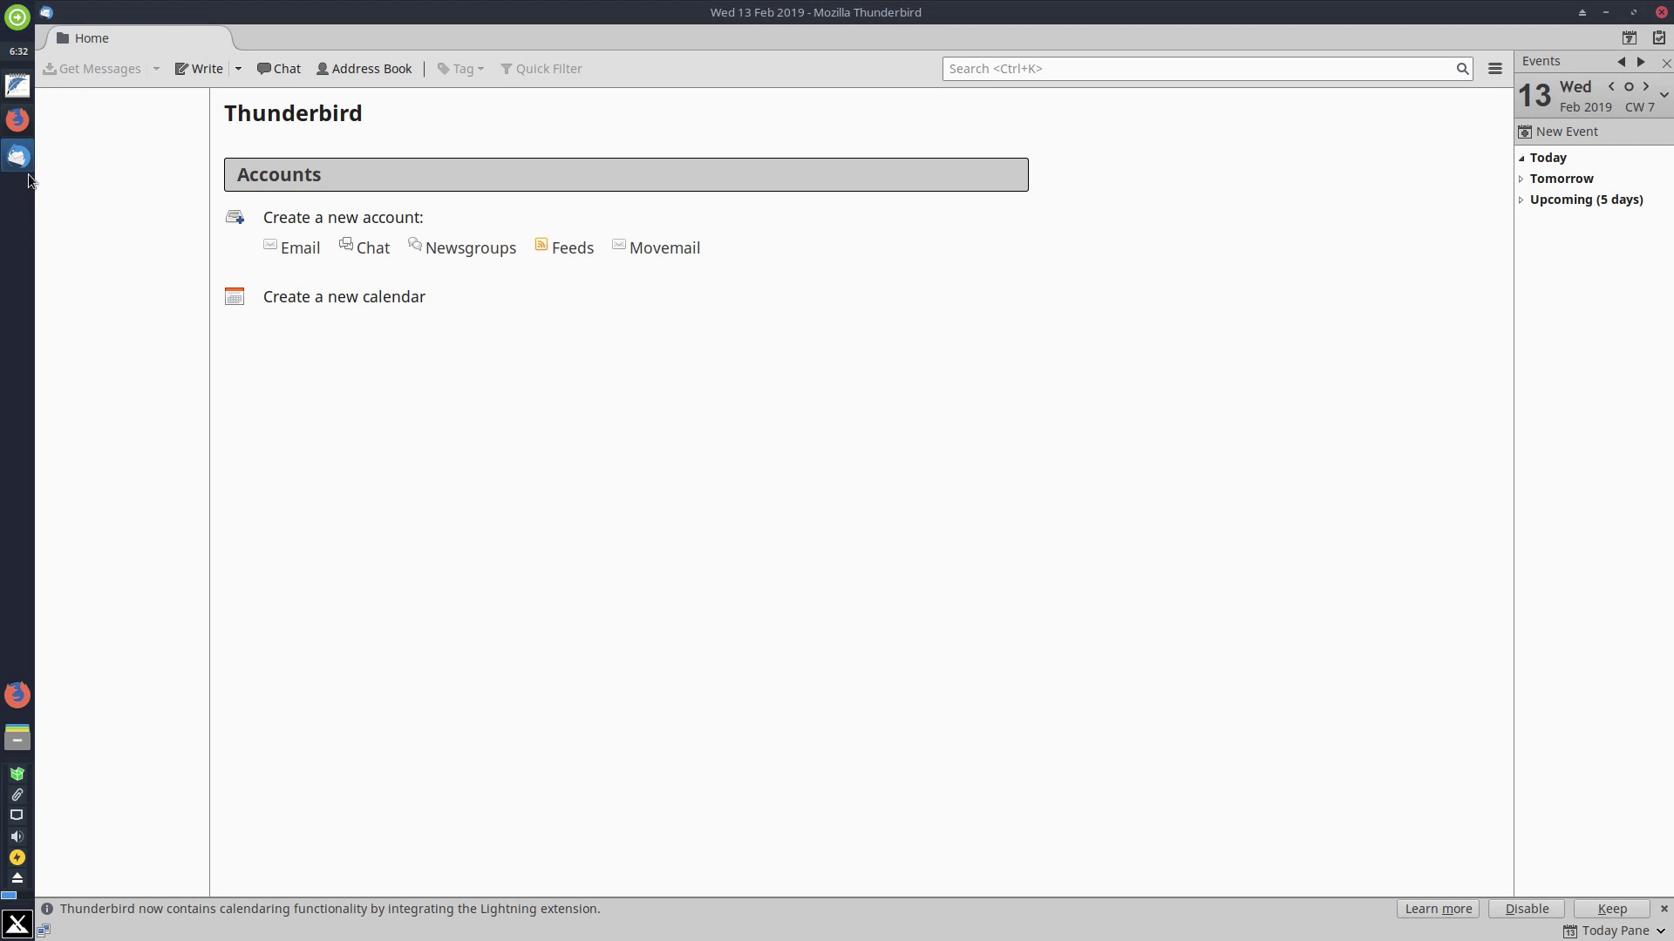
right_click(247, 38)
click(262, 45)
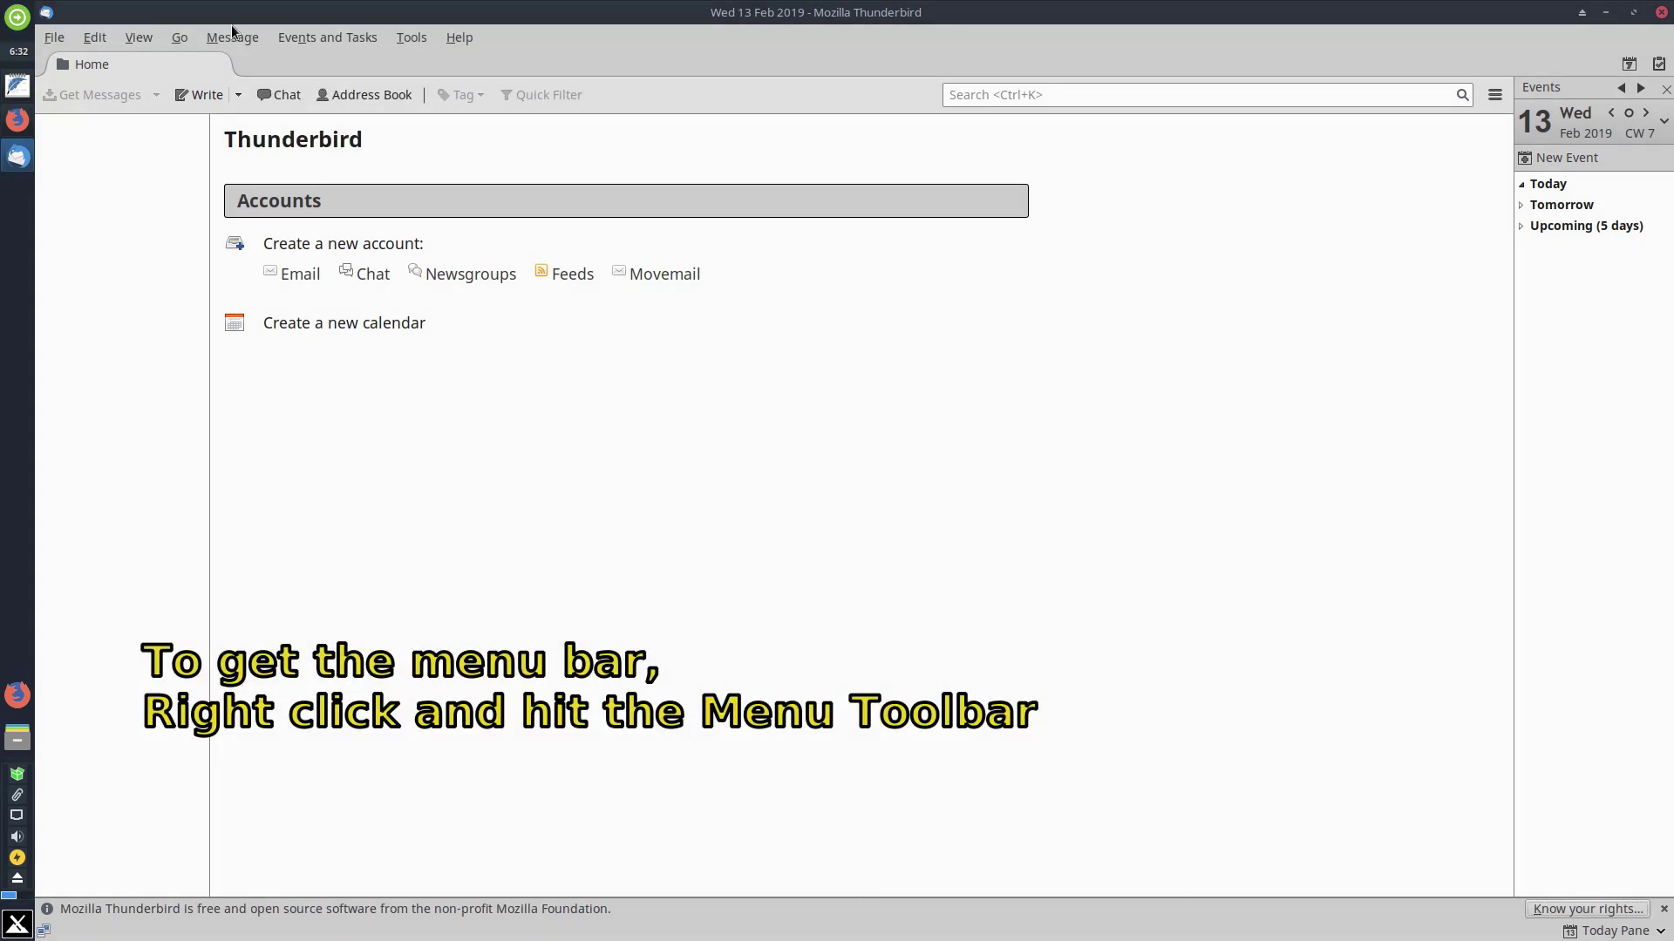
click(82, 35)
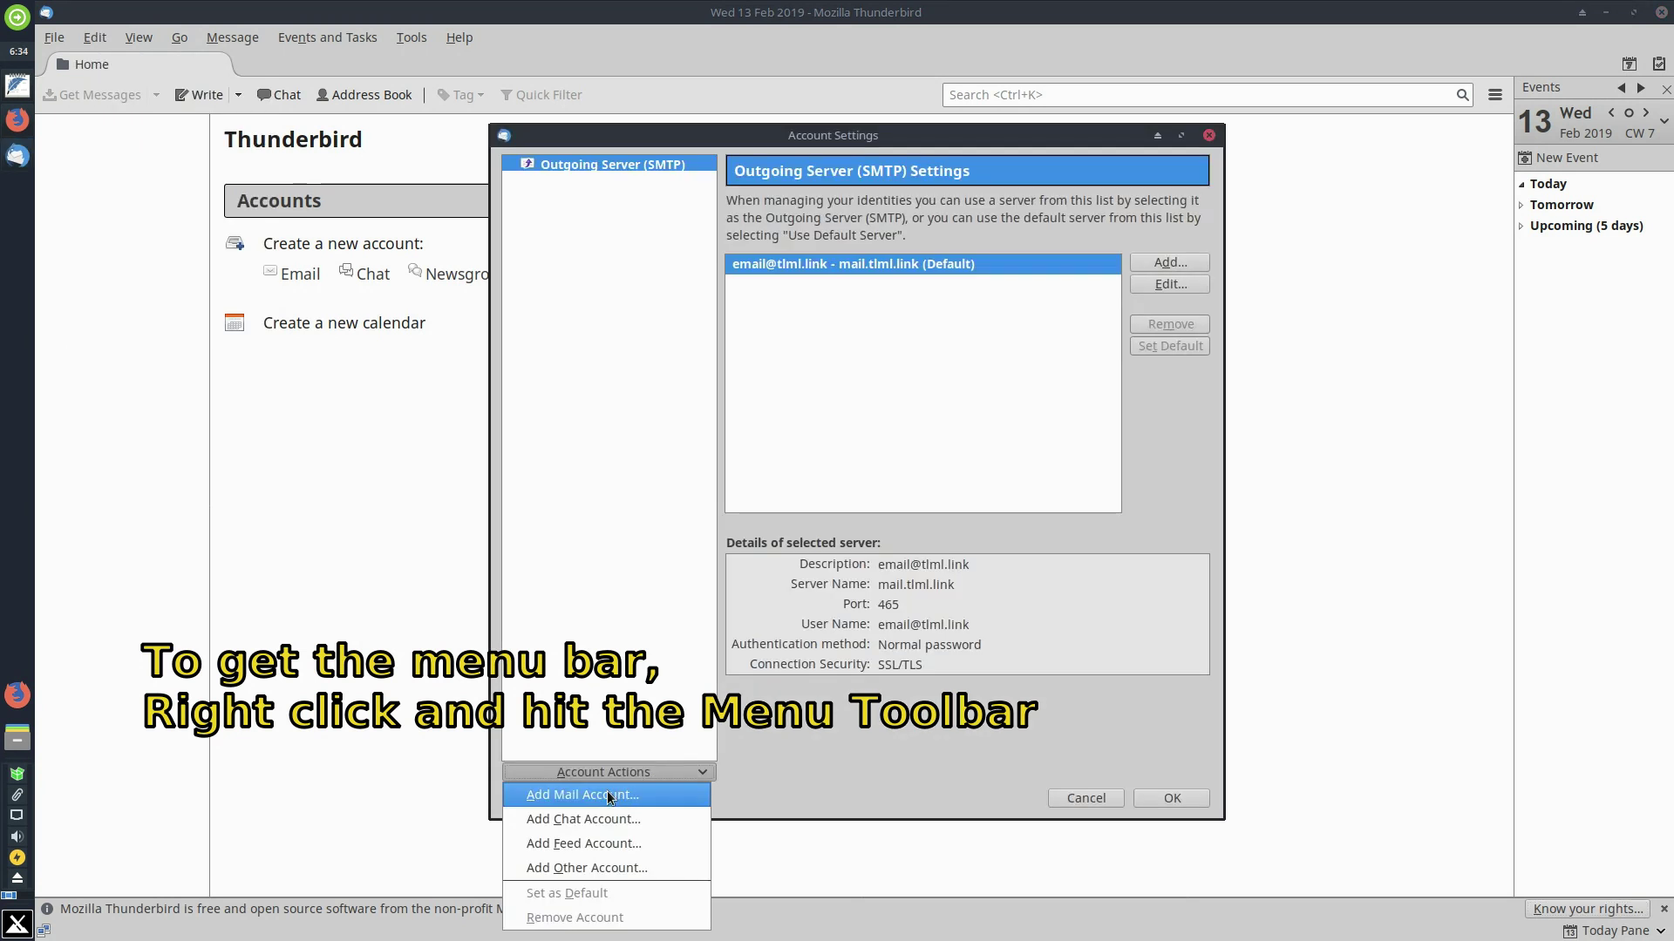
Add a mail account named 'Email Man' and paste its email address copied from webmail.
click(607, 791)
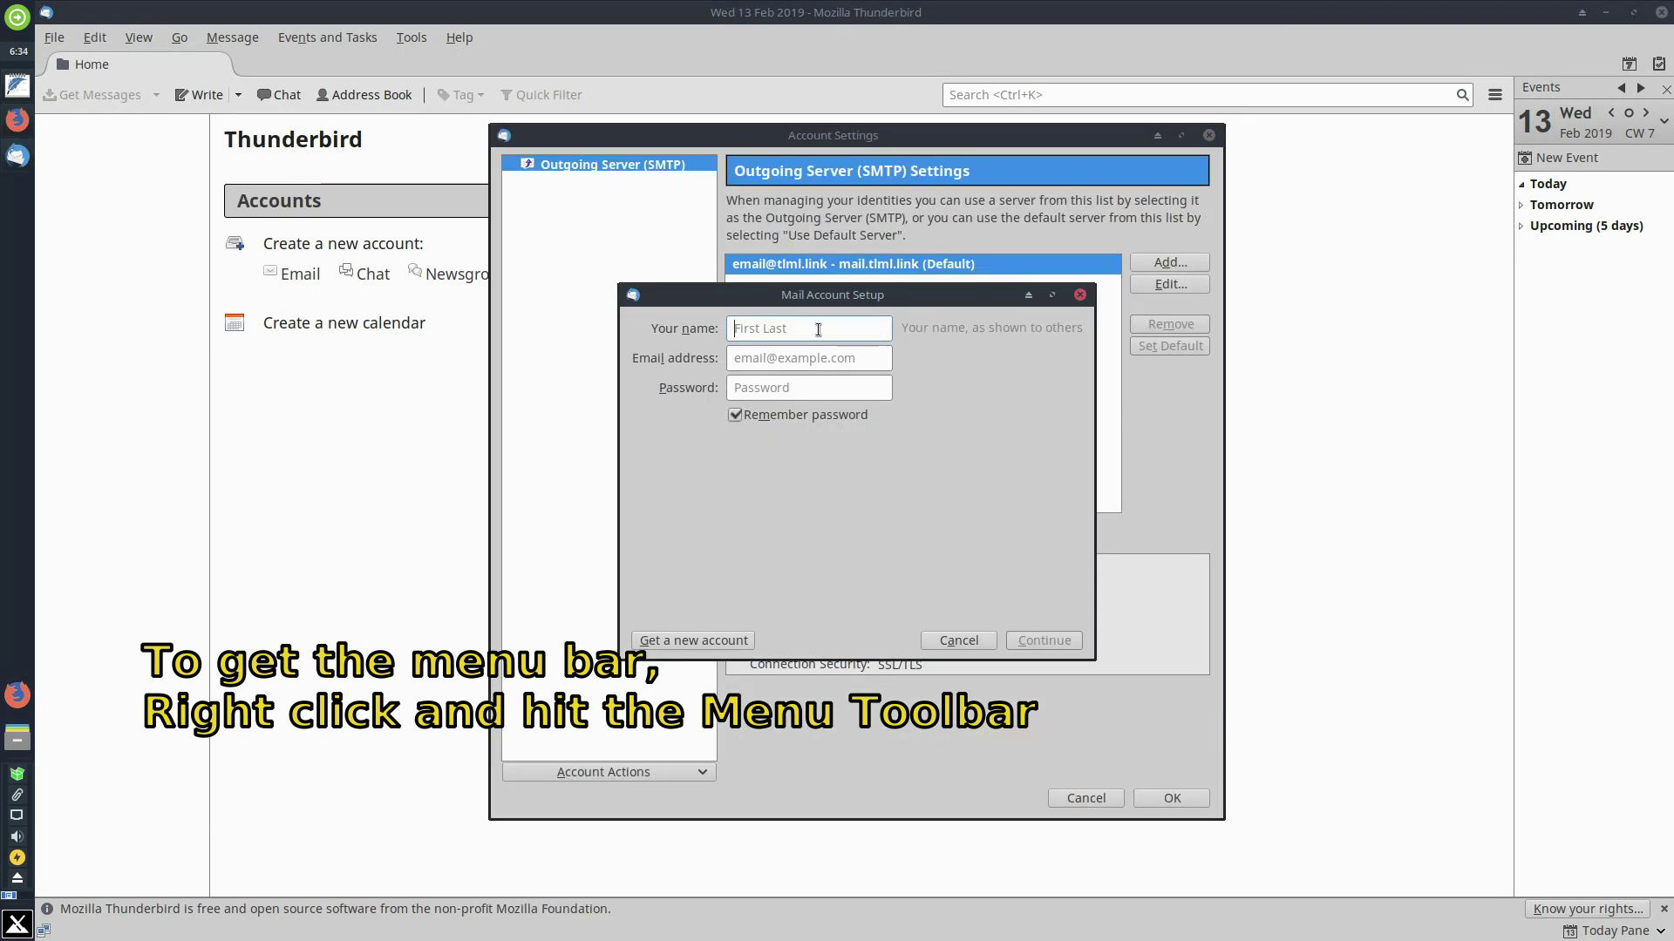
text(Email )
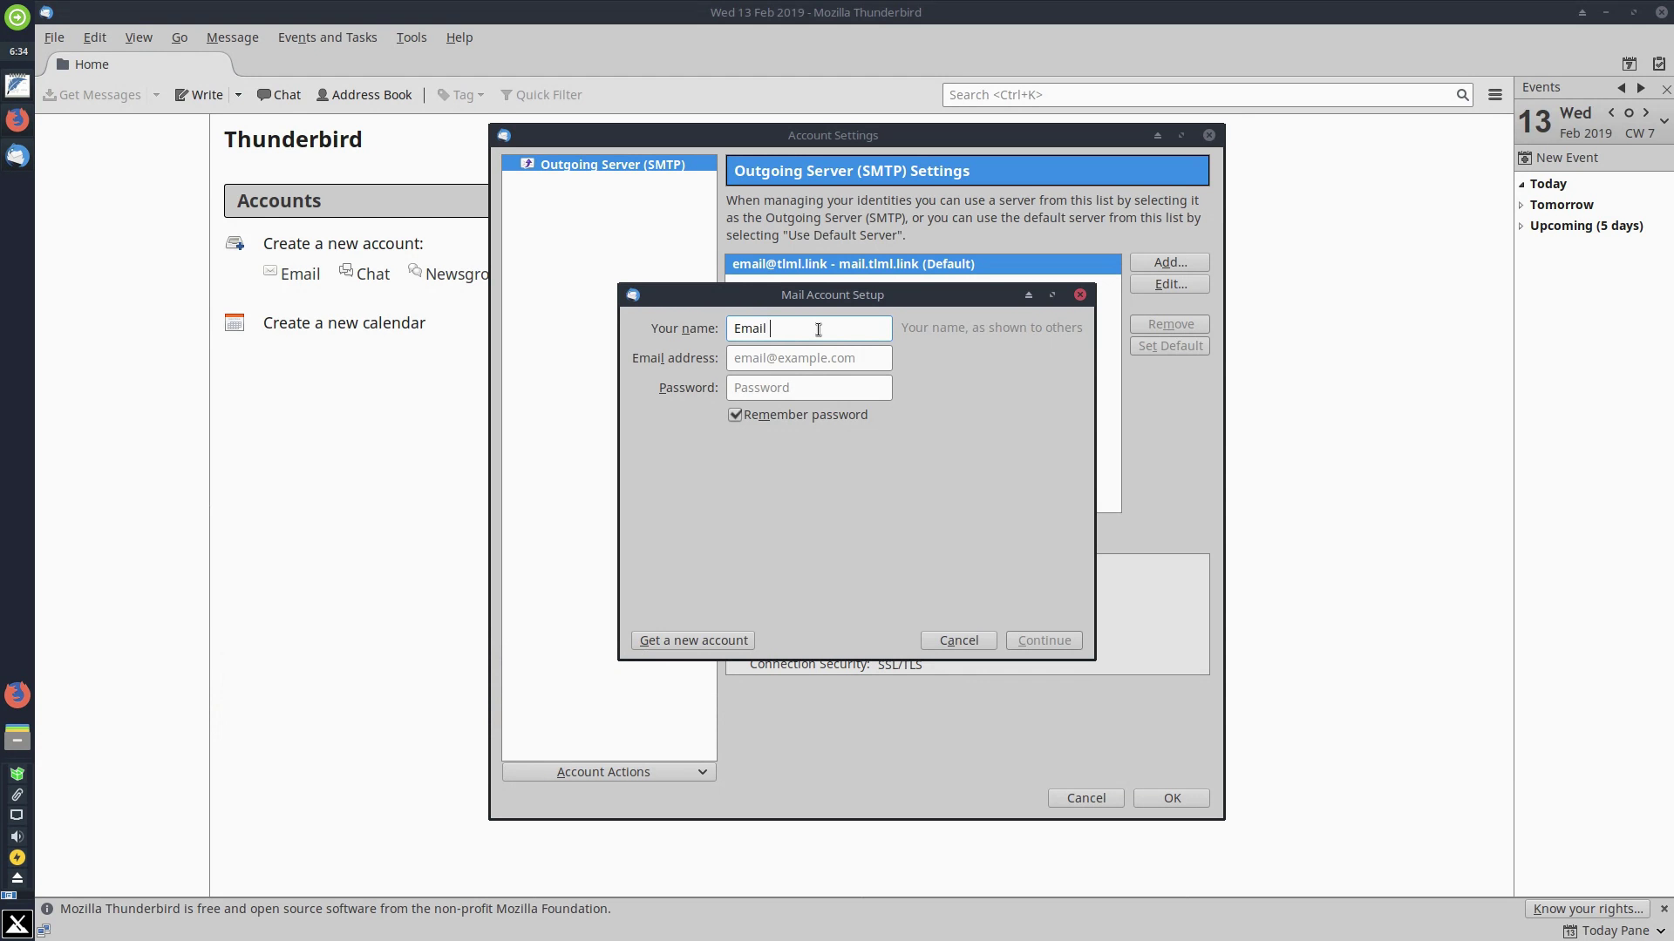
text(Man)
key(Tab)
click(18, 156)
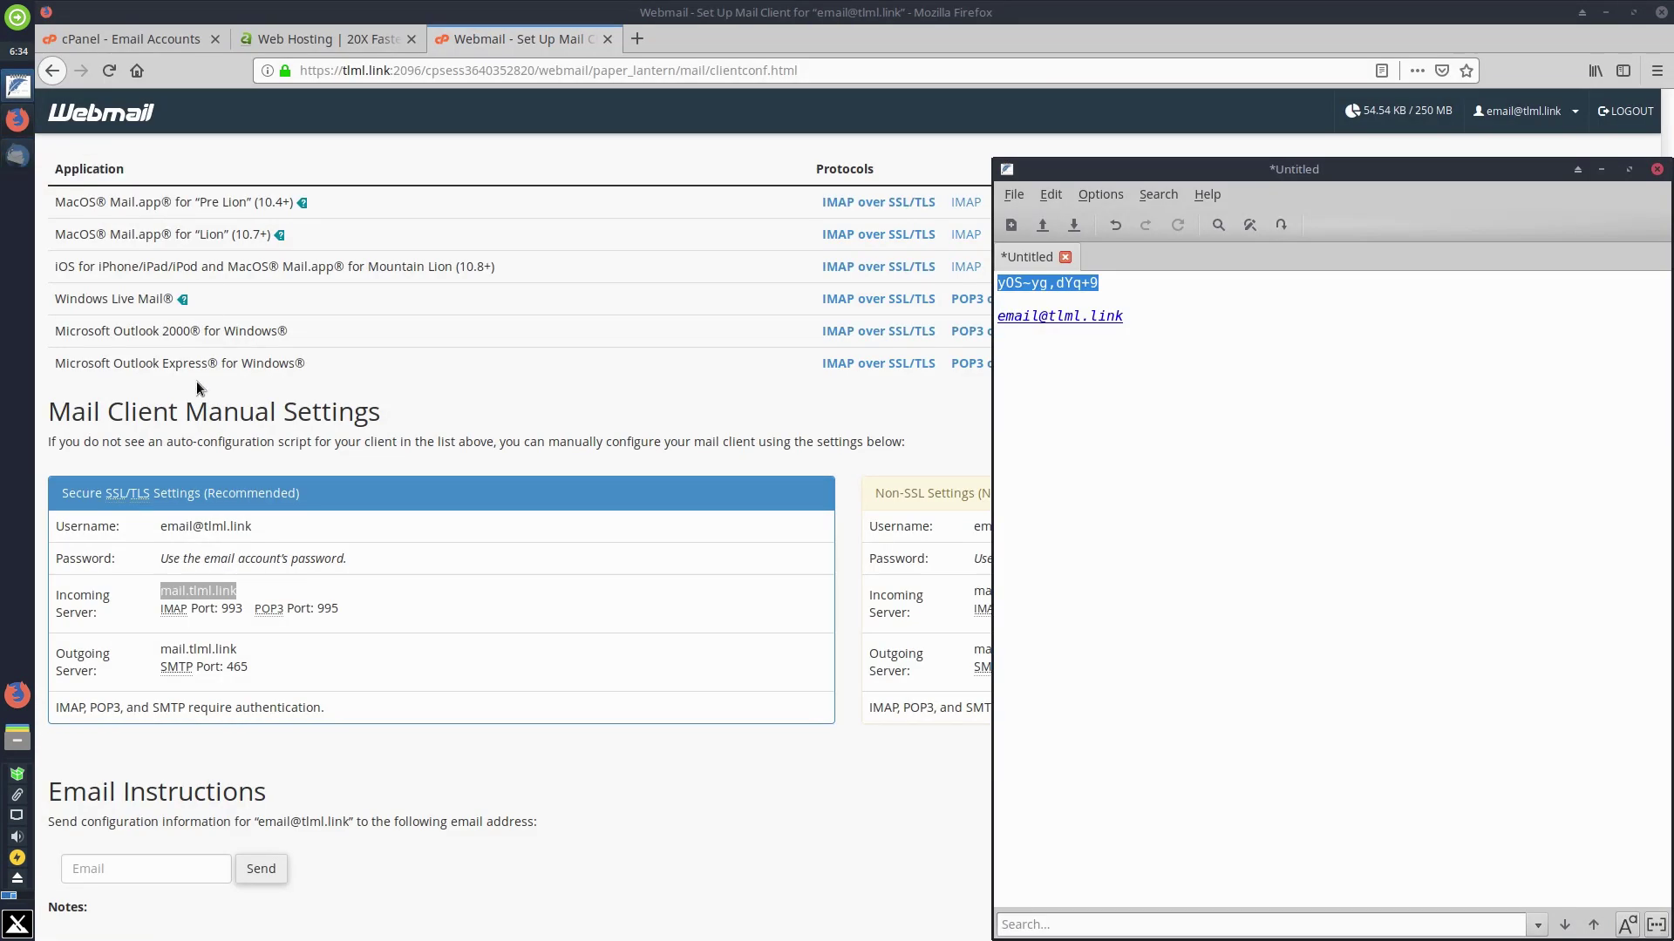
drag(227, 526, 160, 529)
key(ctrl+c)
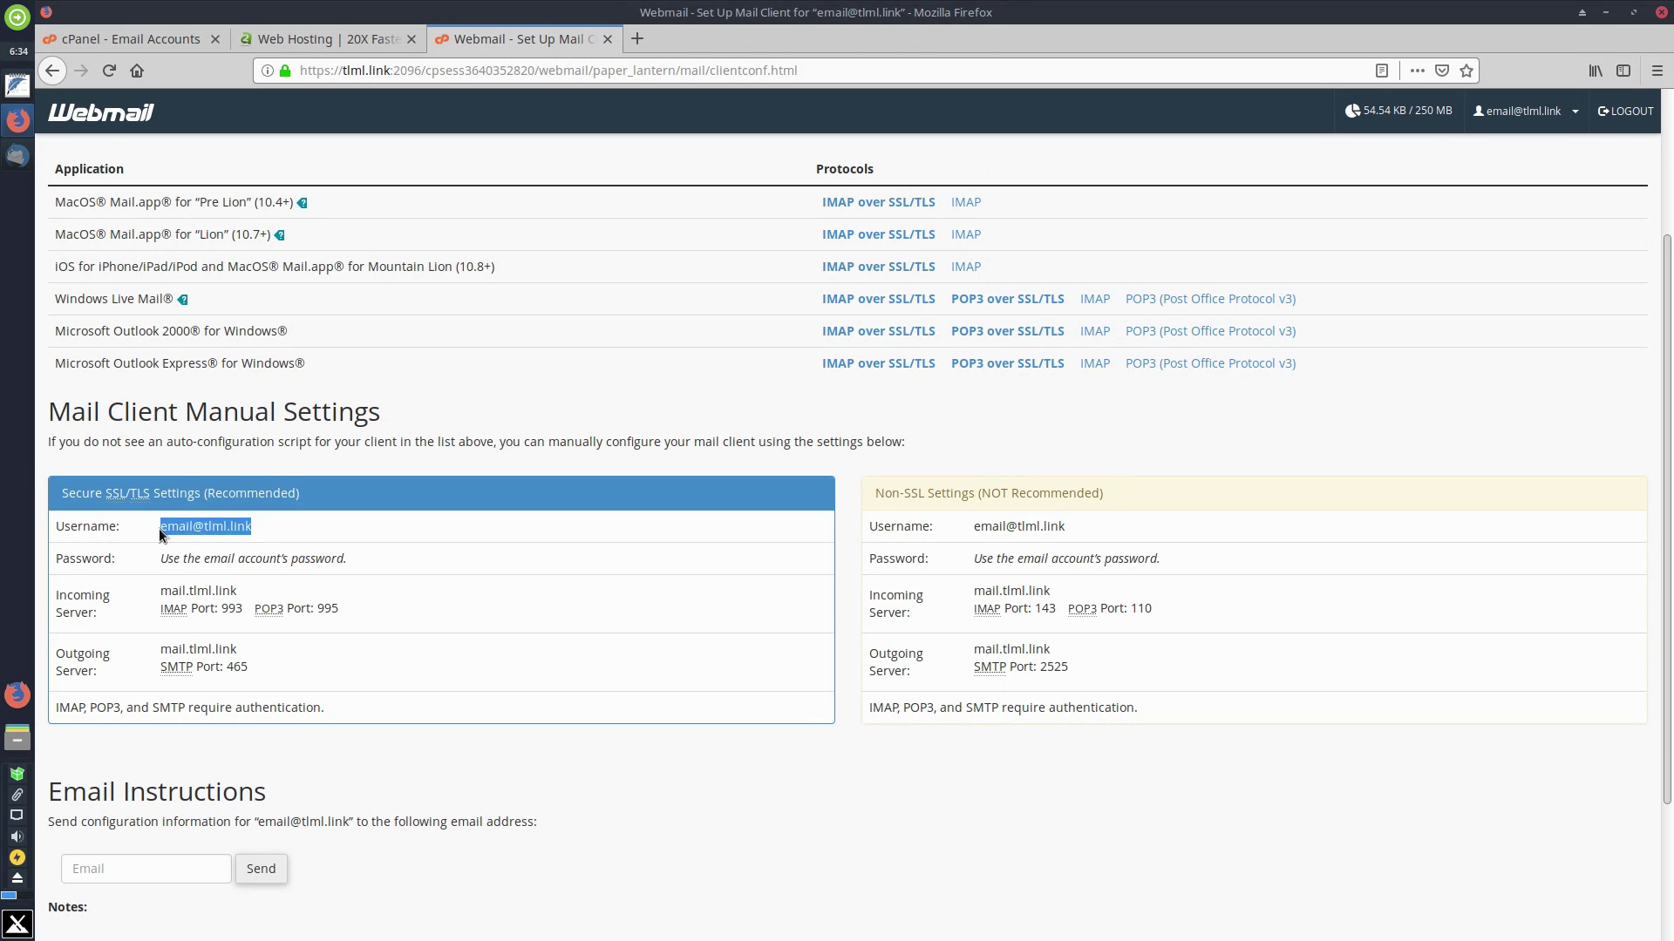
click(17, 155)
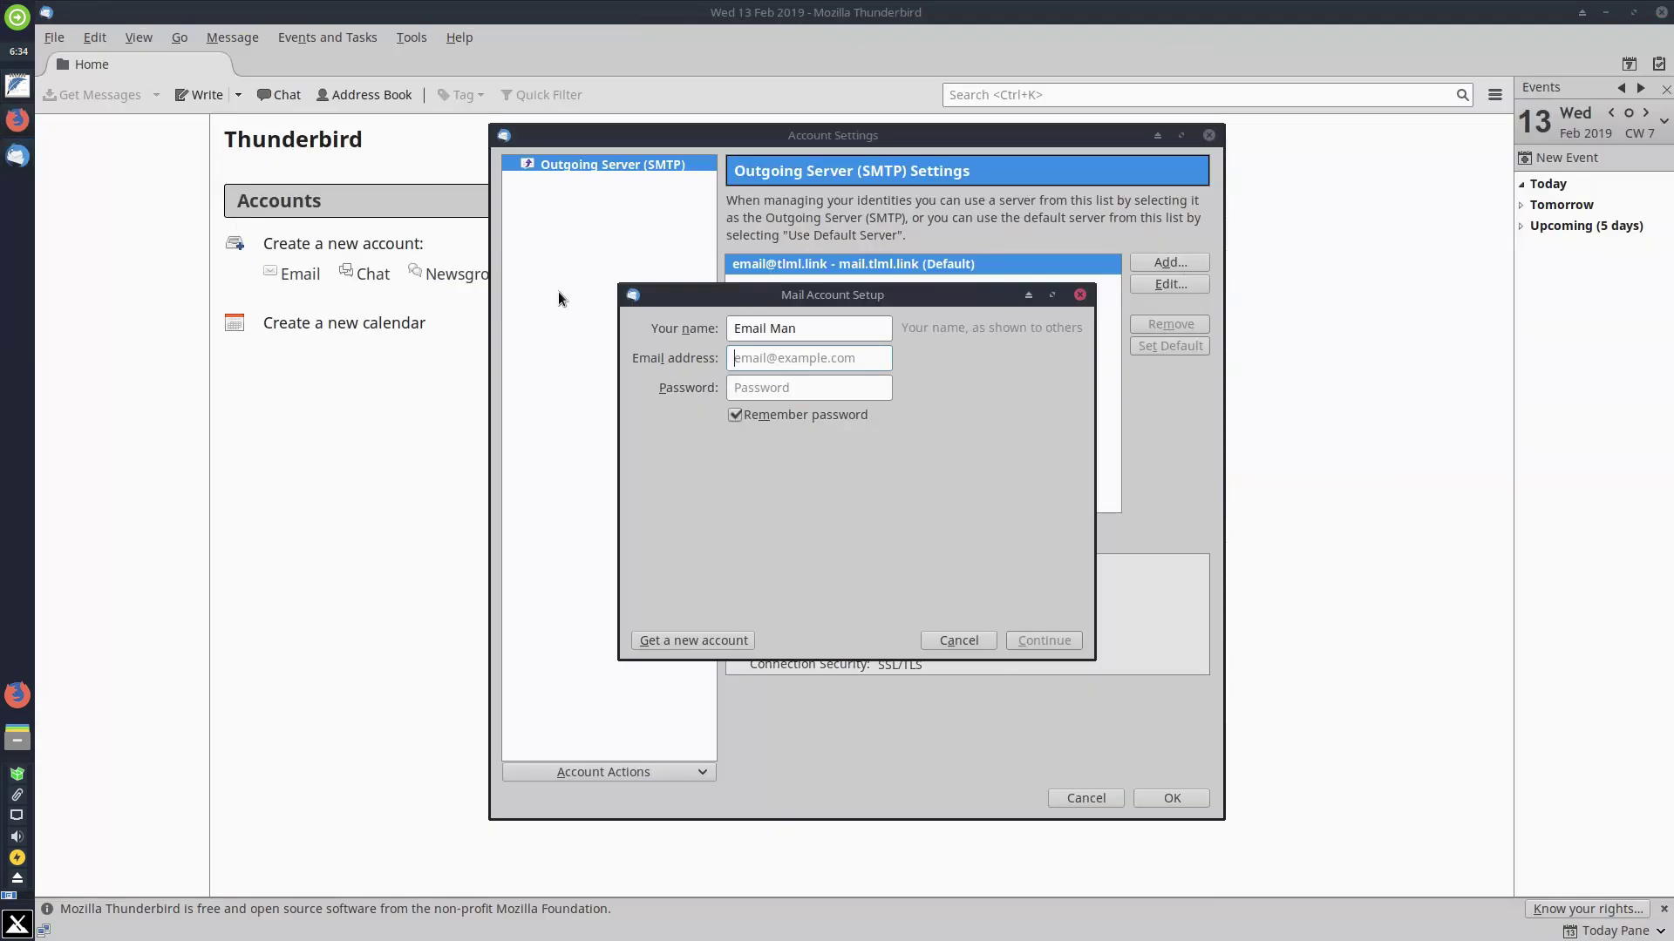
key(ctrl+v)
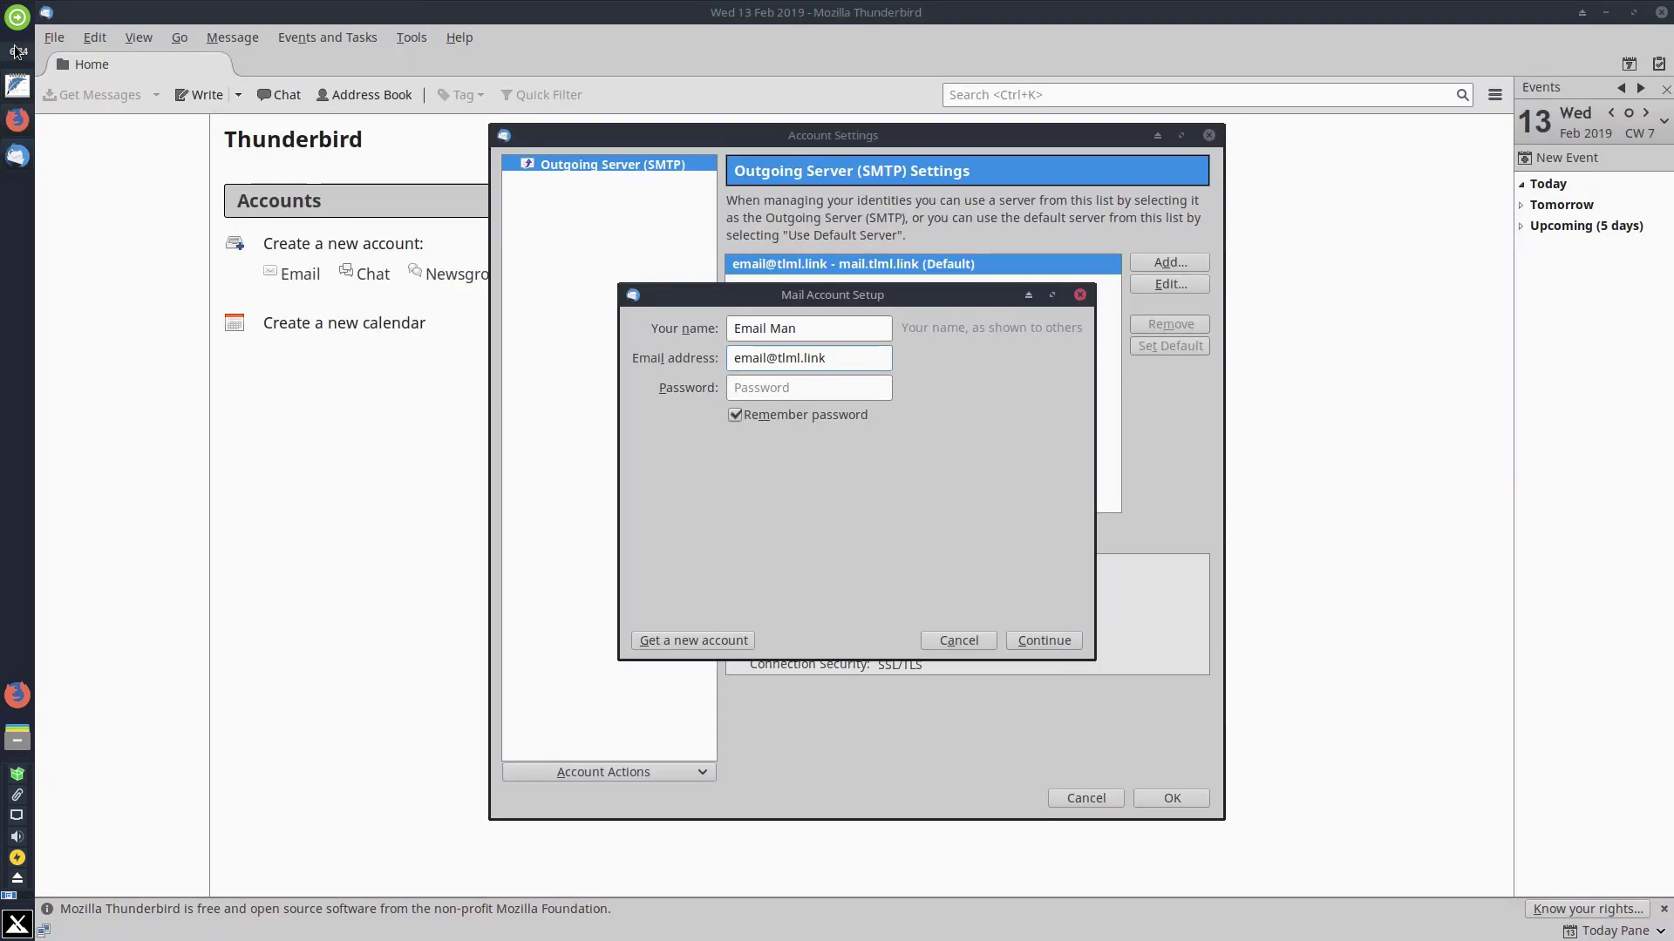
Paste the account password from the notes, look up settings, then switch to manual configuration.
click(17, 85)
click(1110, 281)
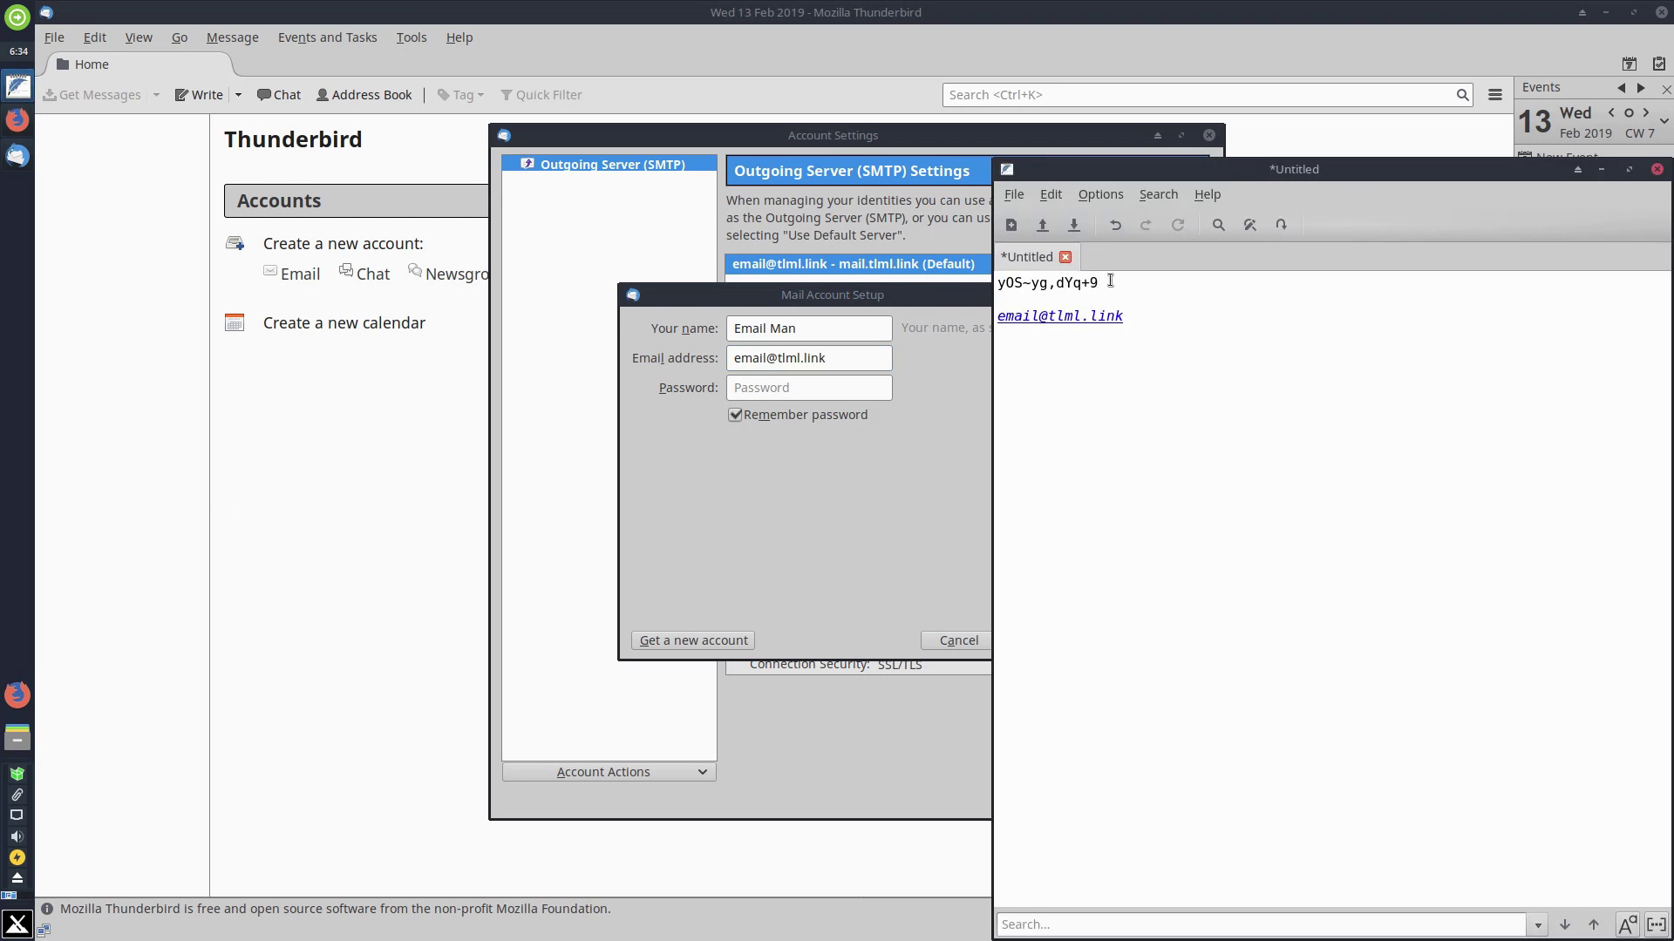
drag(1109, 281, 967, 269)
click(811, 385)
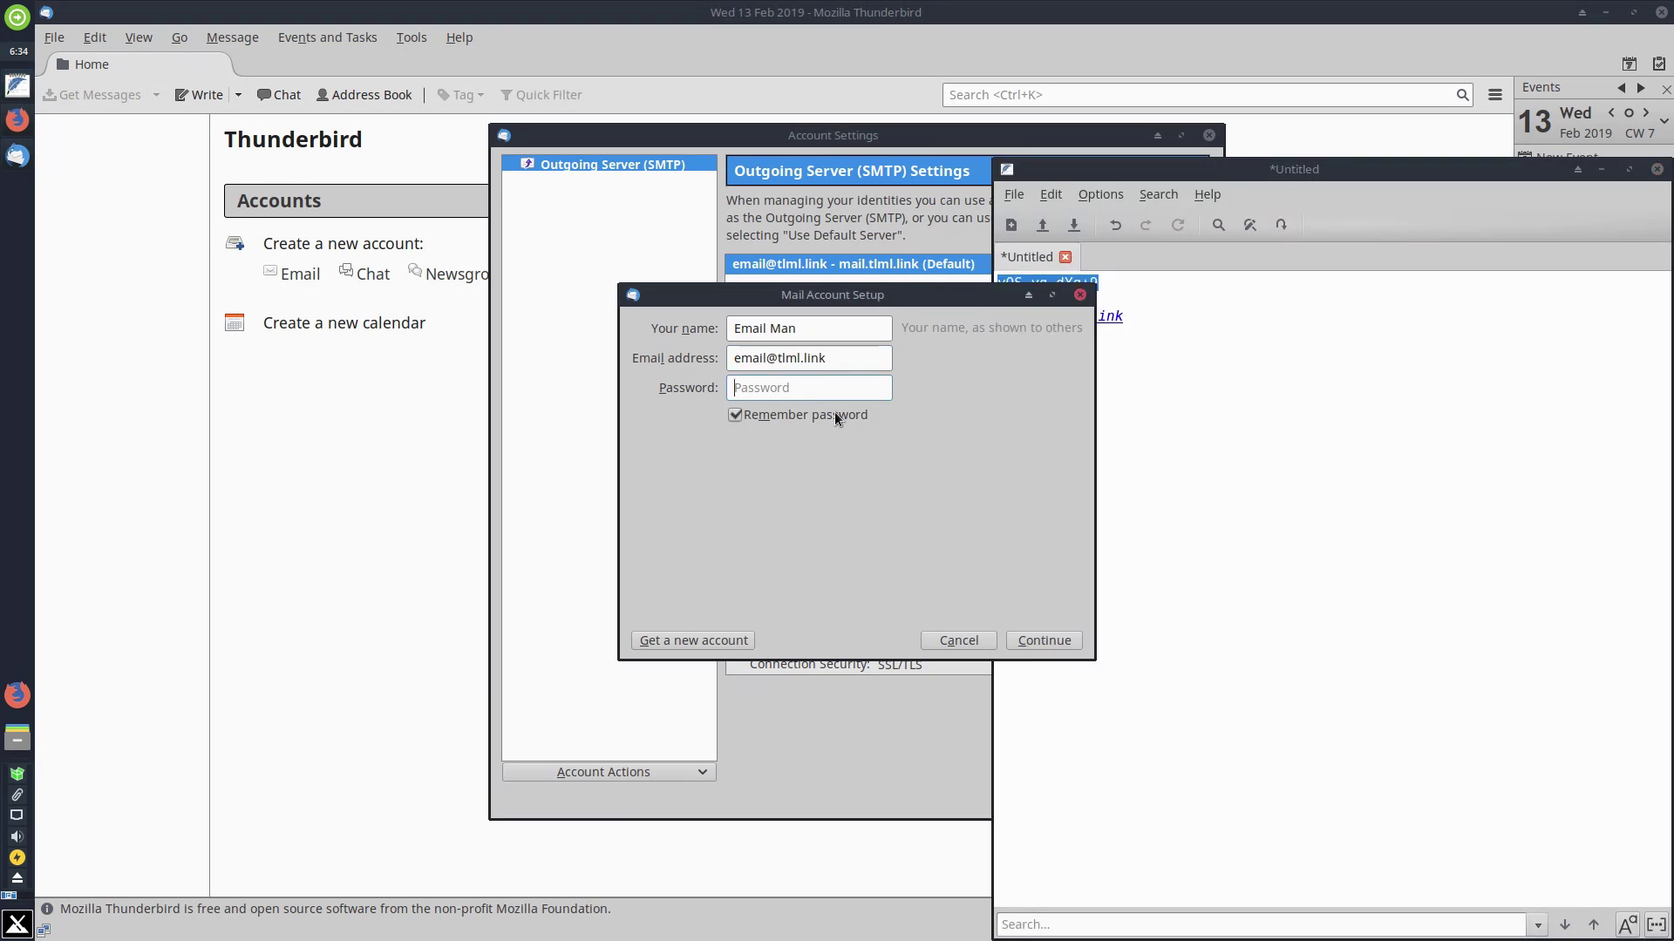
key(ctrl+v)
click(1042, 642)
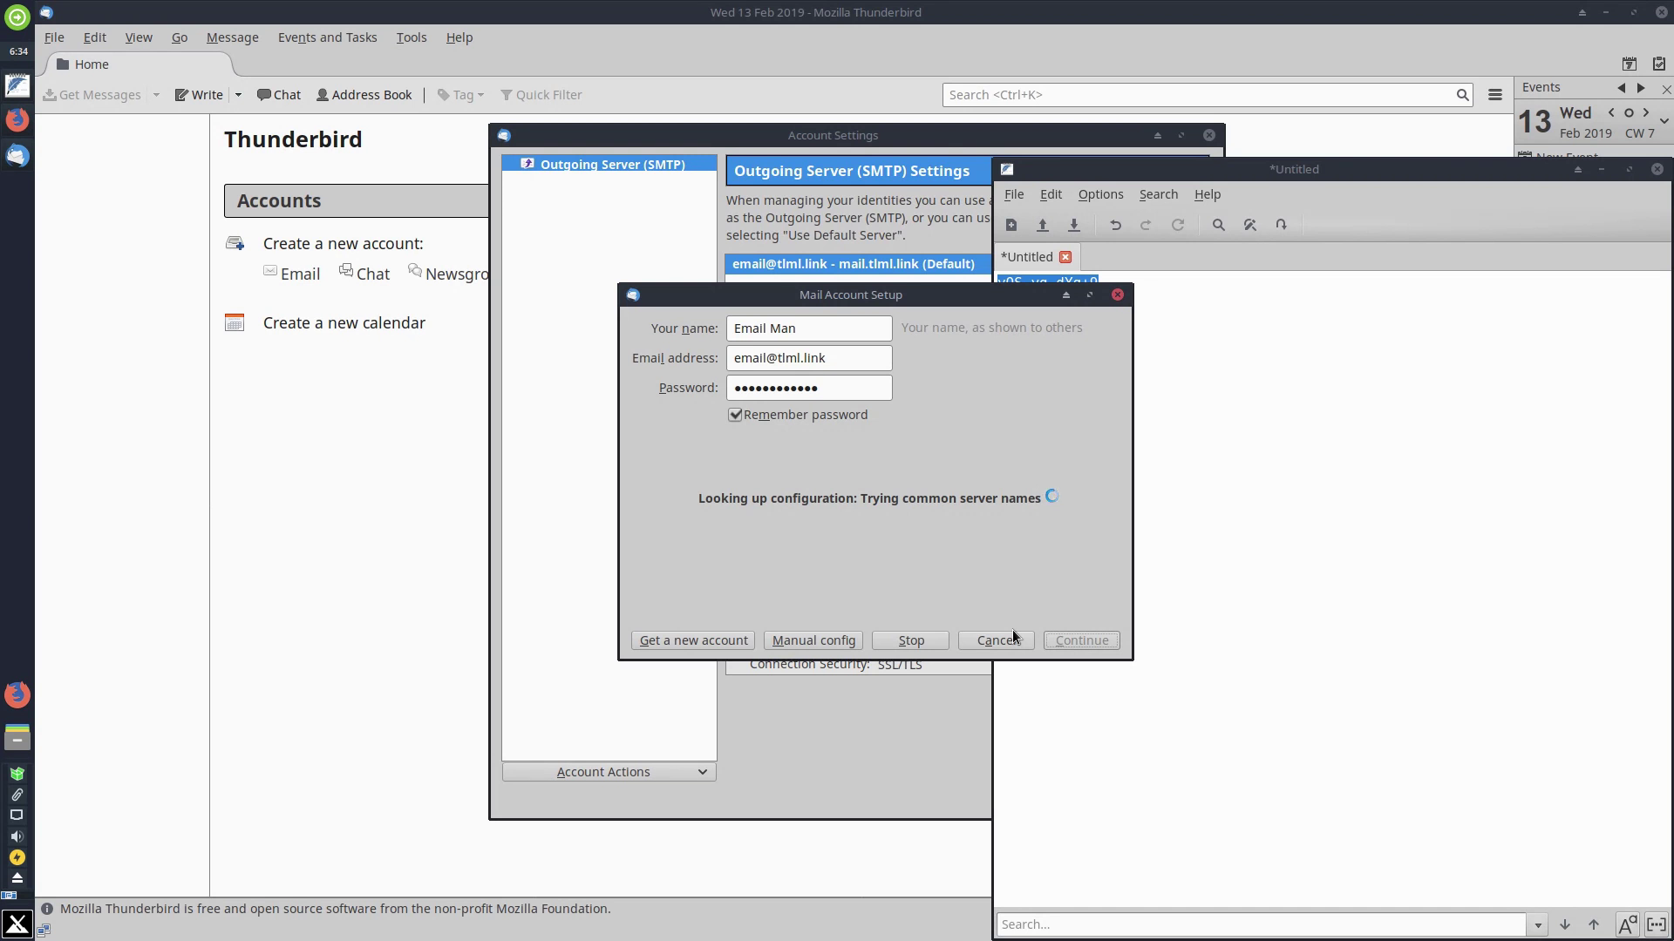
click(841, 646)
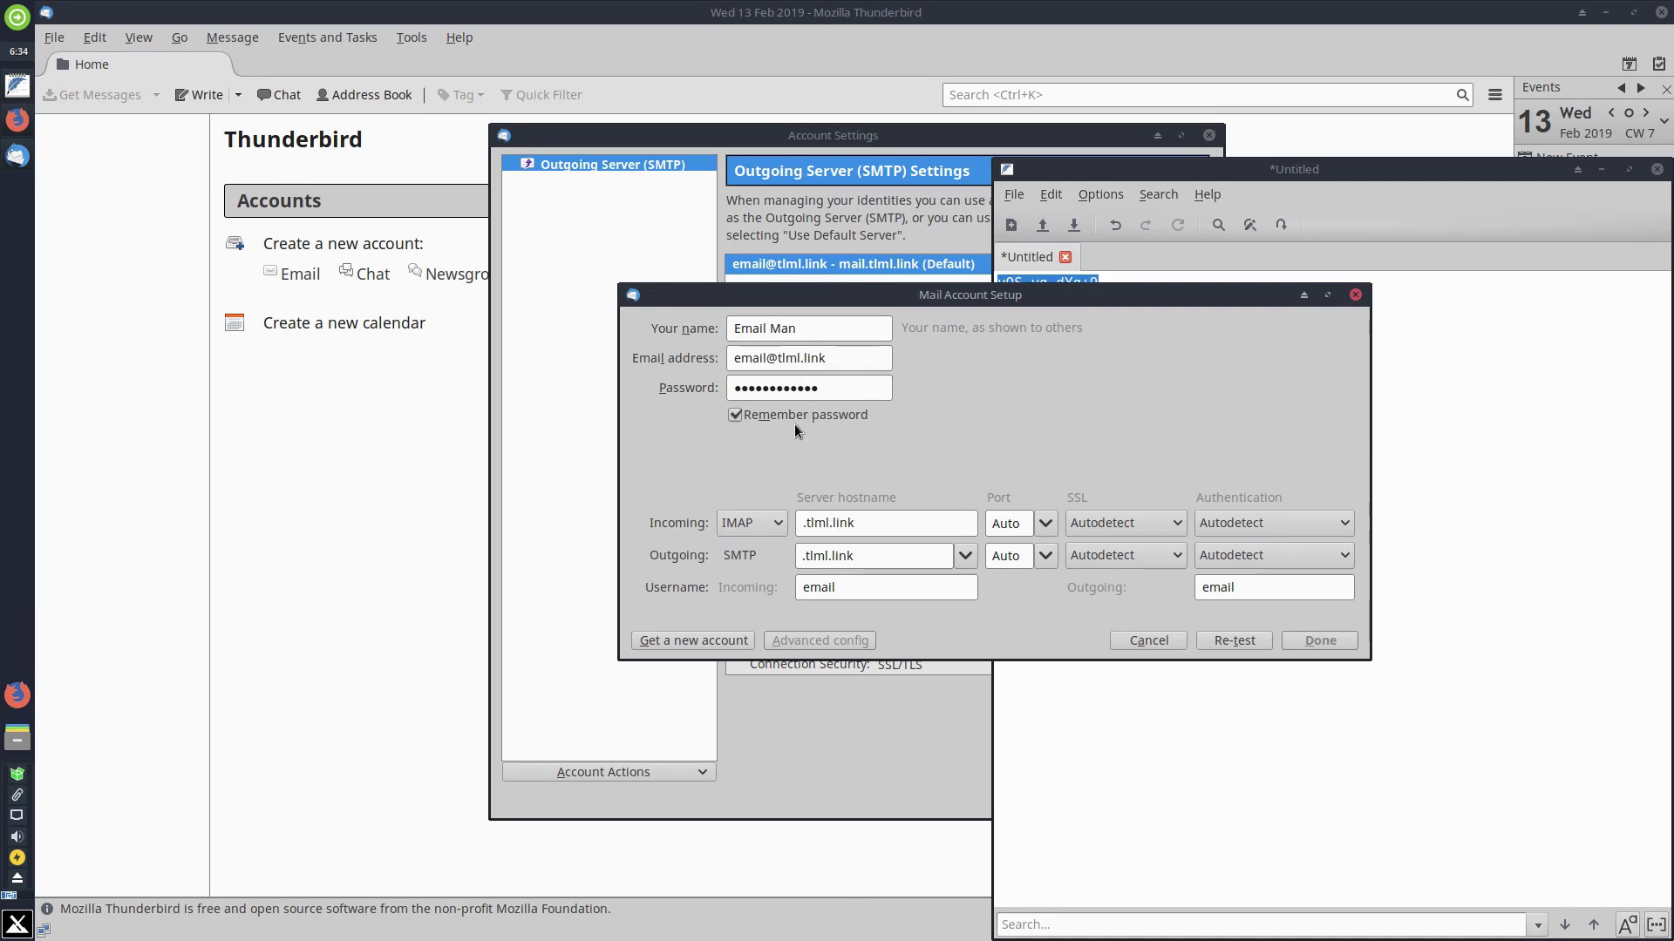
Set incoming mail to POP3 on the 'mail' host and outgoing server to mail.tlml.link:465.
click(751, 523)
click(750, 577)
click(800, 522)
text(mail)
click(799, 556)
key(Escape)
click(800, 556)
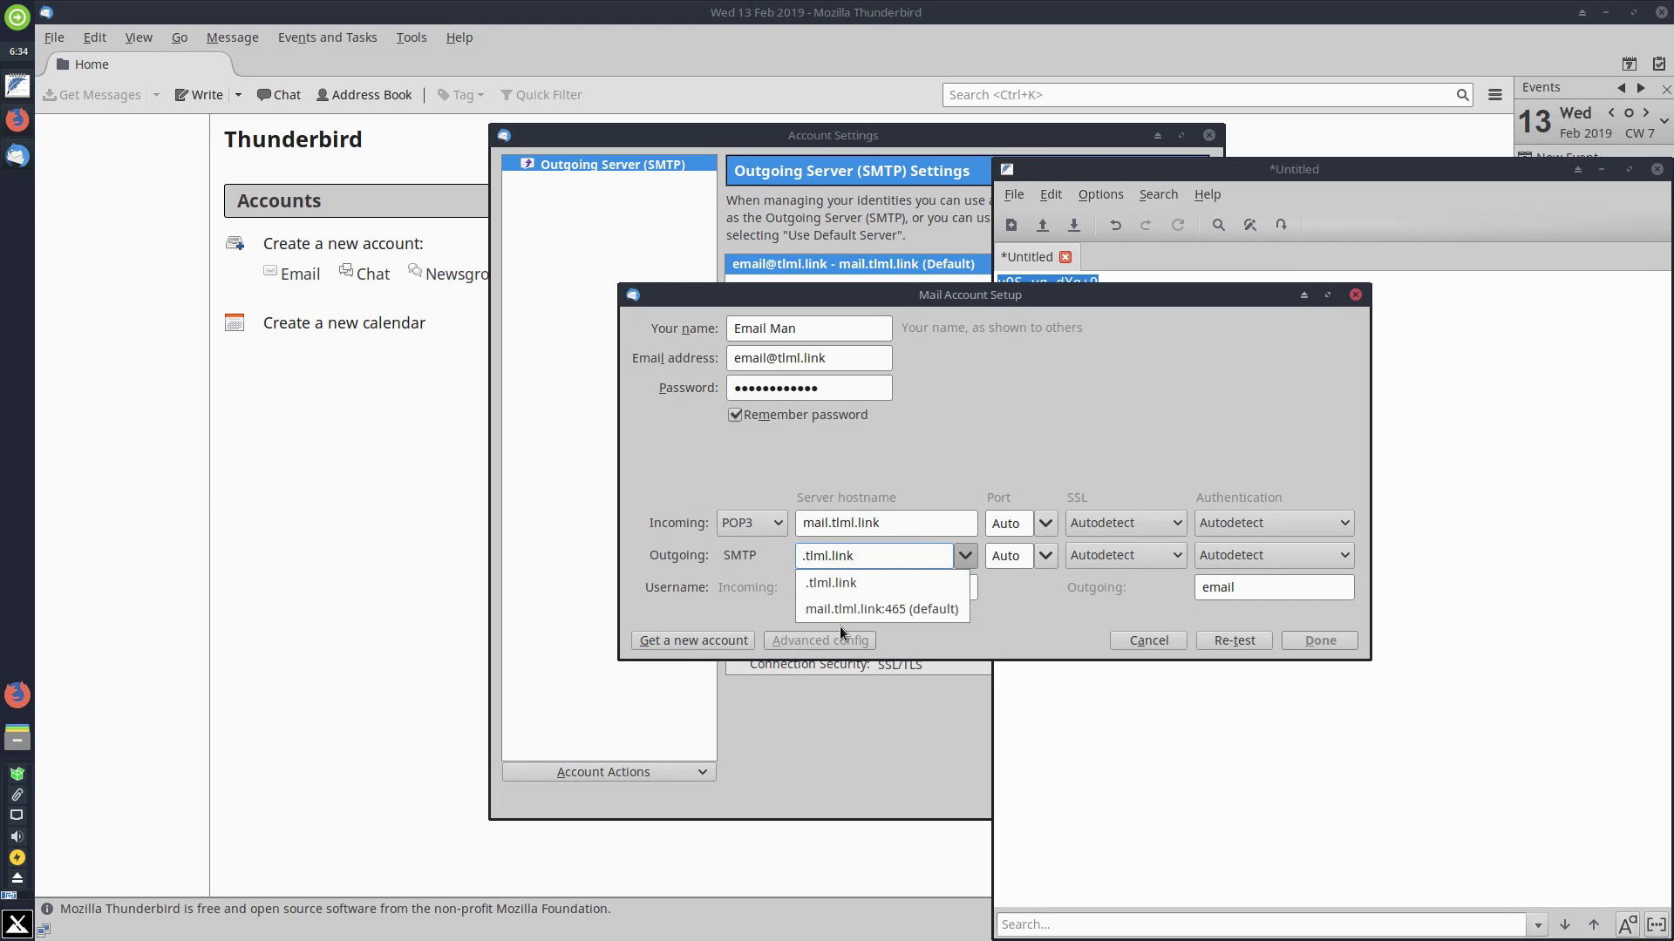
click(851, 611)
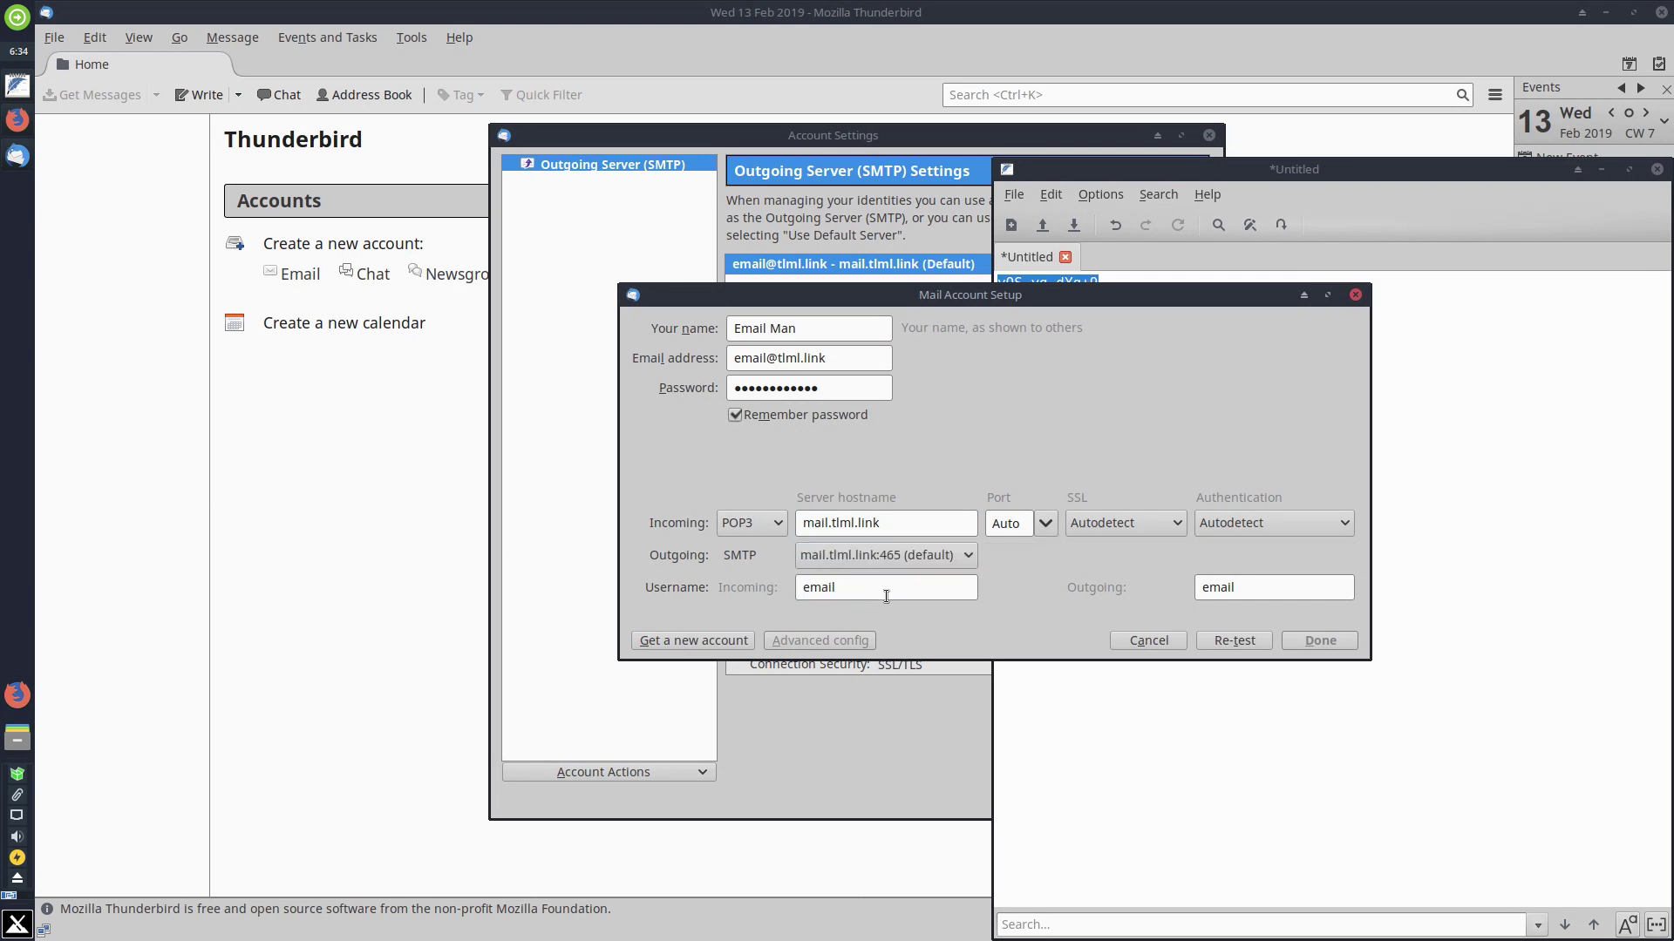
Use the full email address as username, port 995, Normal password, then re-test and finish.
click(906, 597)
drag(841, 359, 607, 362)
key(ctrl+c)
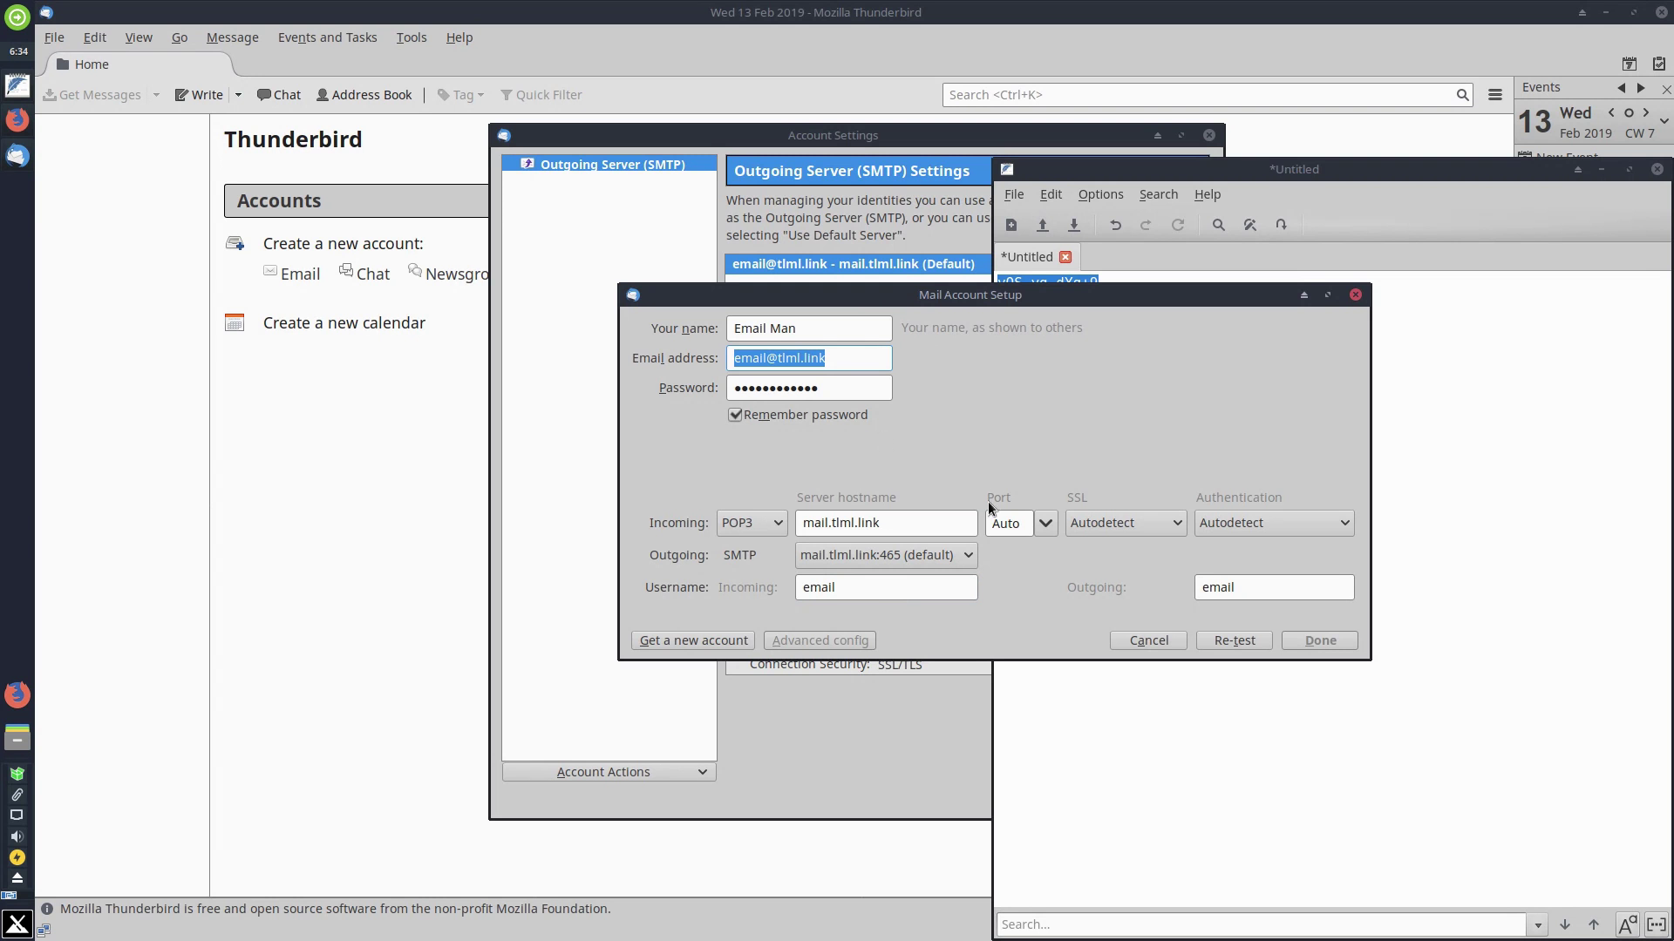
double_click(871, 587)
key(ctrl+v)
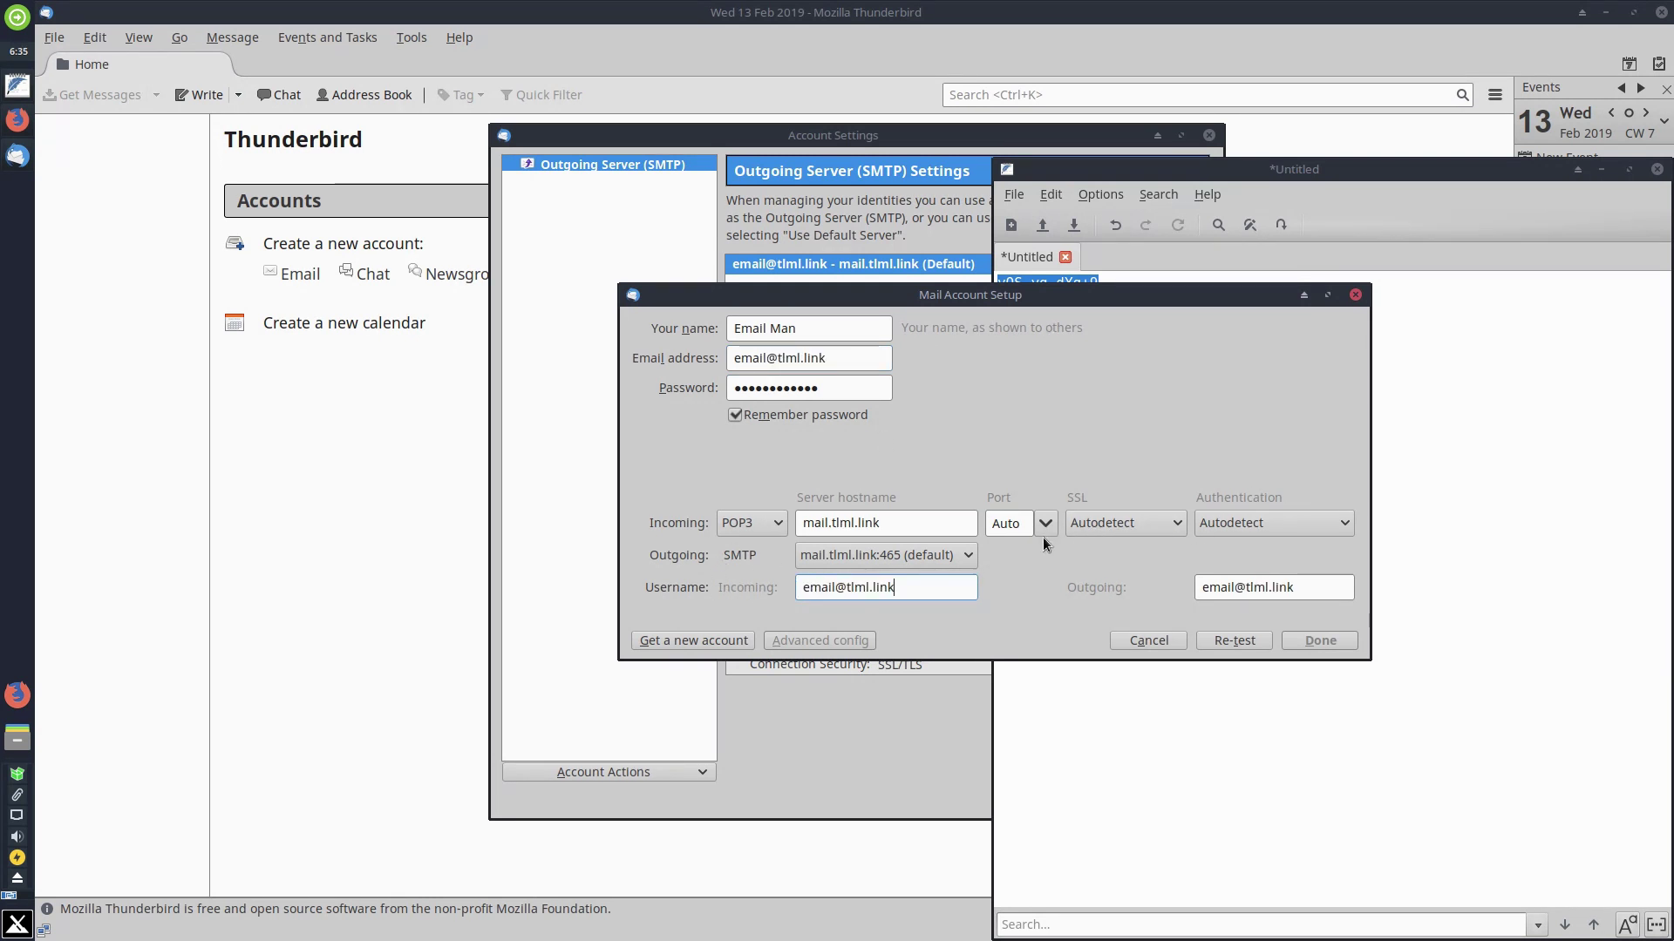
click(1043, 524)
click(1007, 603)
click(1327, 523)
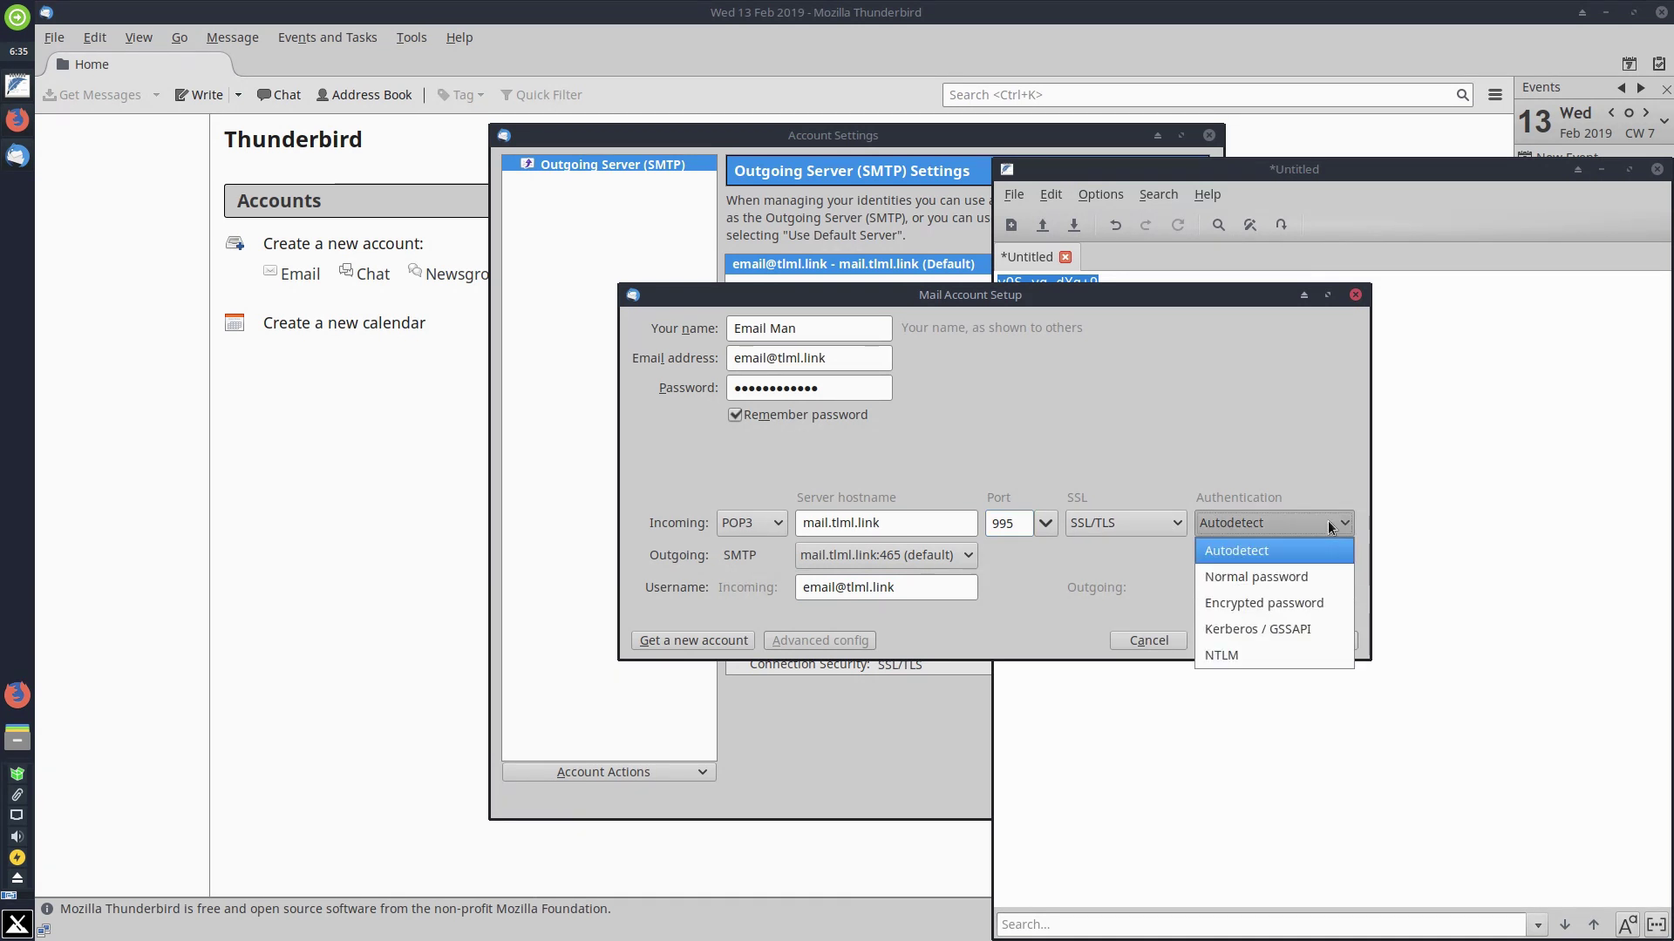
click(1278, 578)
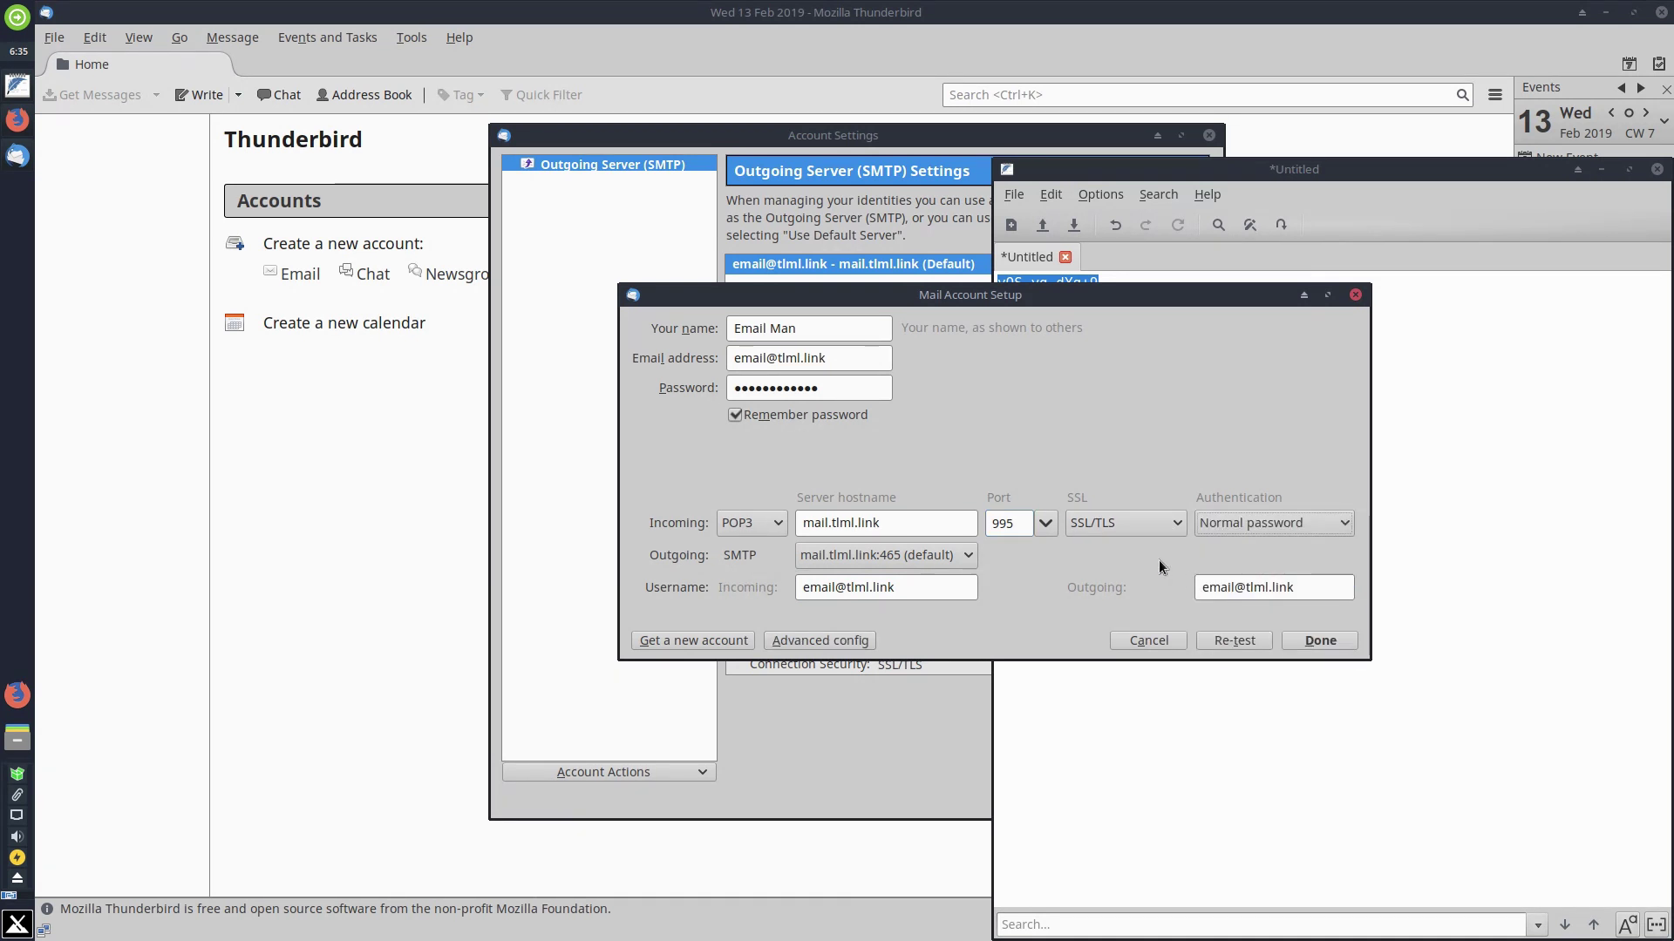
click(1231, 640)
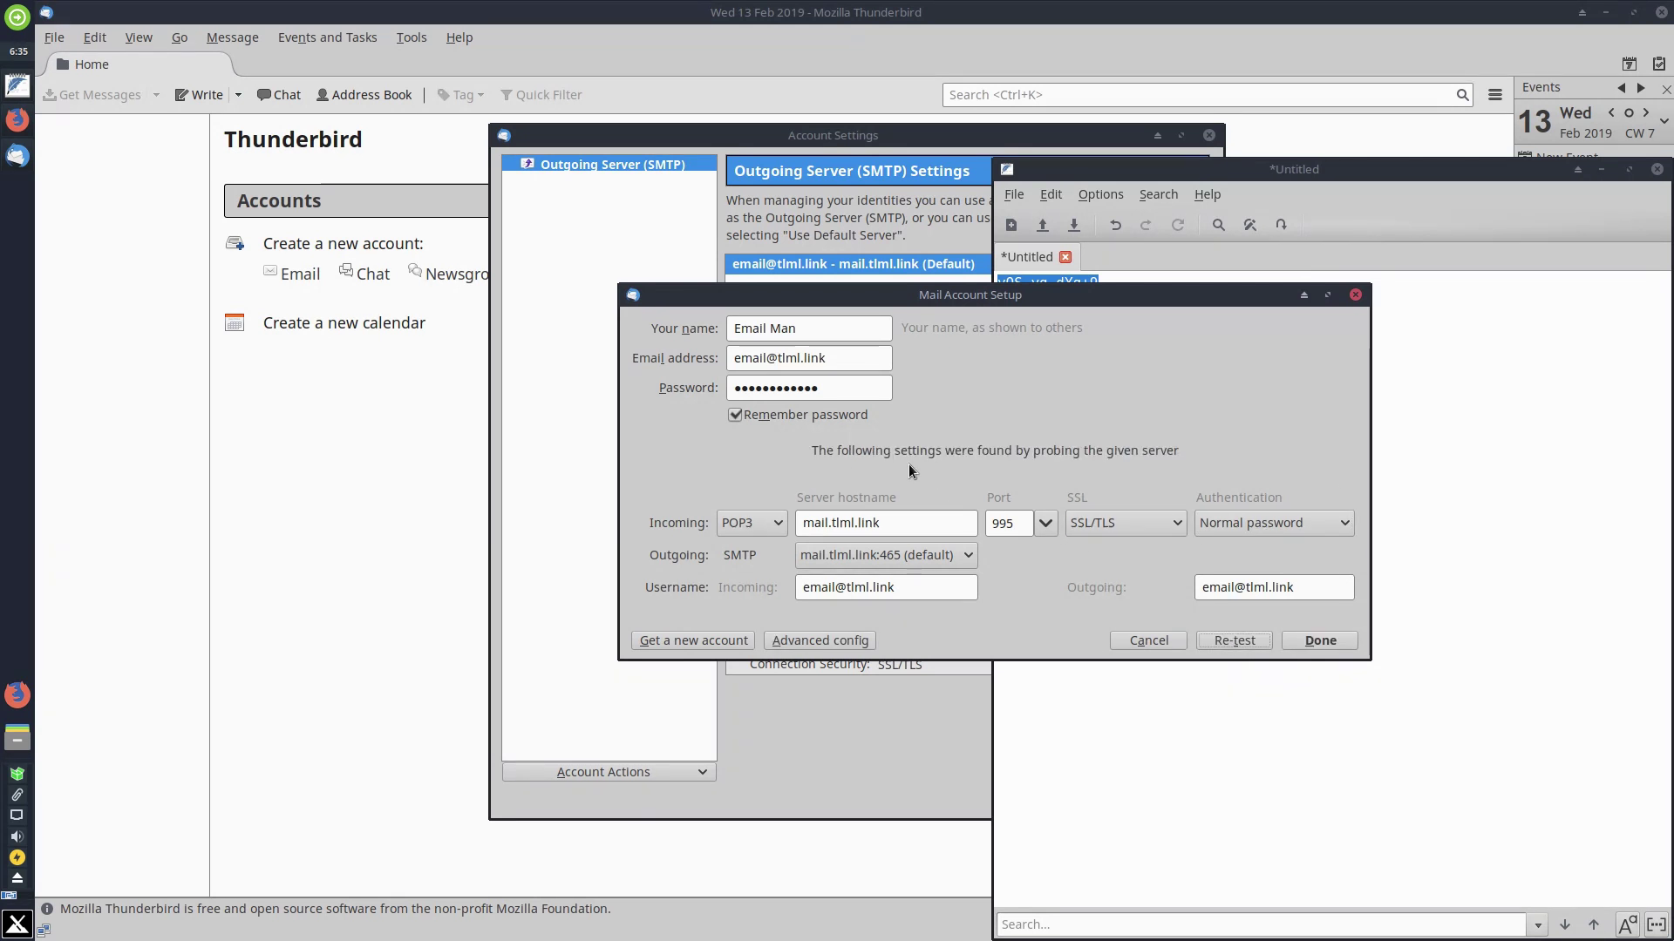
click(1318, 641)
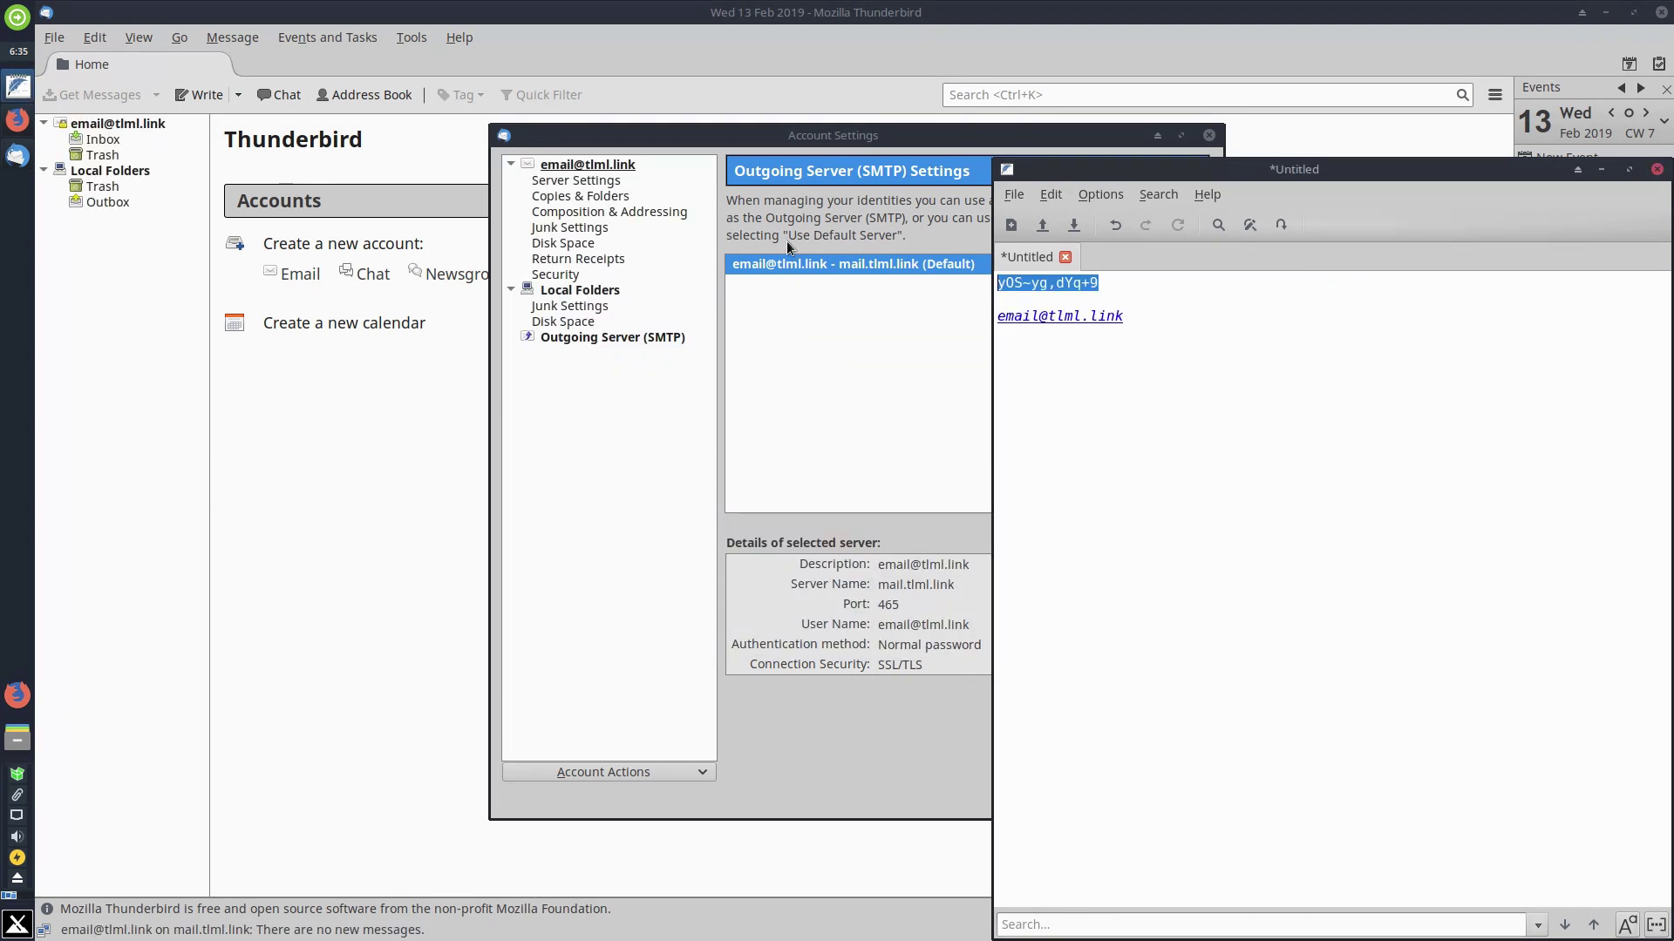
Close Account Settings, open the tlml.link Inbox and read cPanel's configuration settings message.
click(793, 131)
click(1170, 798)
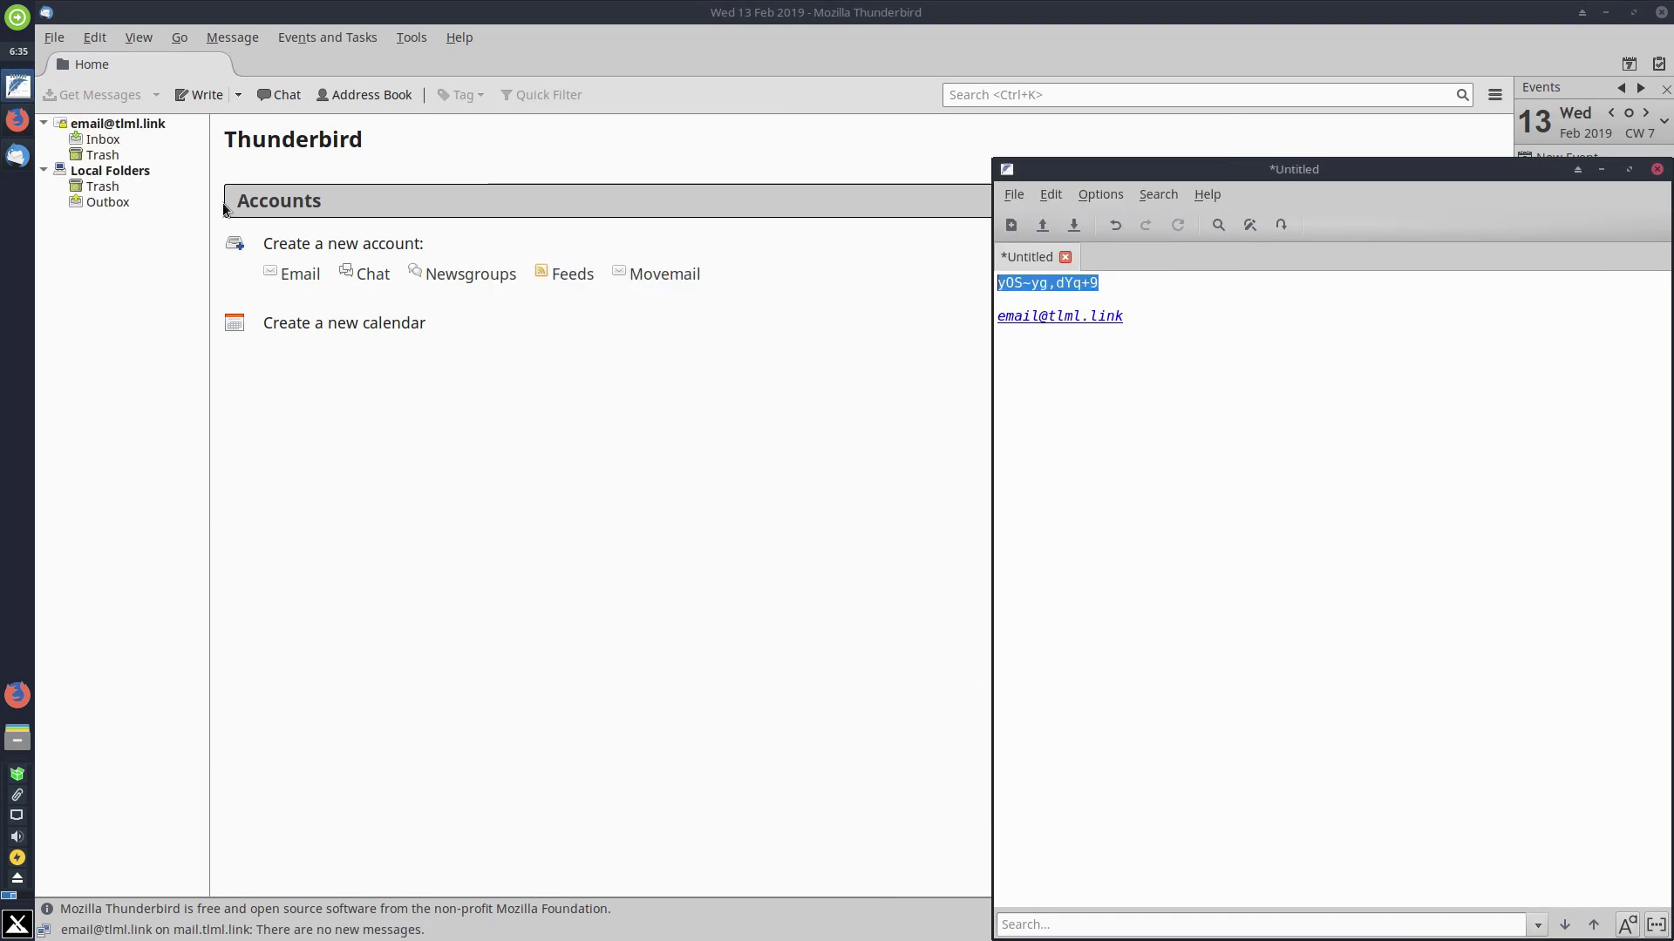
click(114, 140)
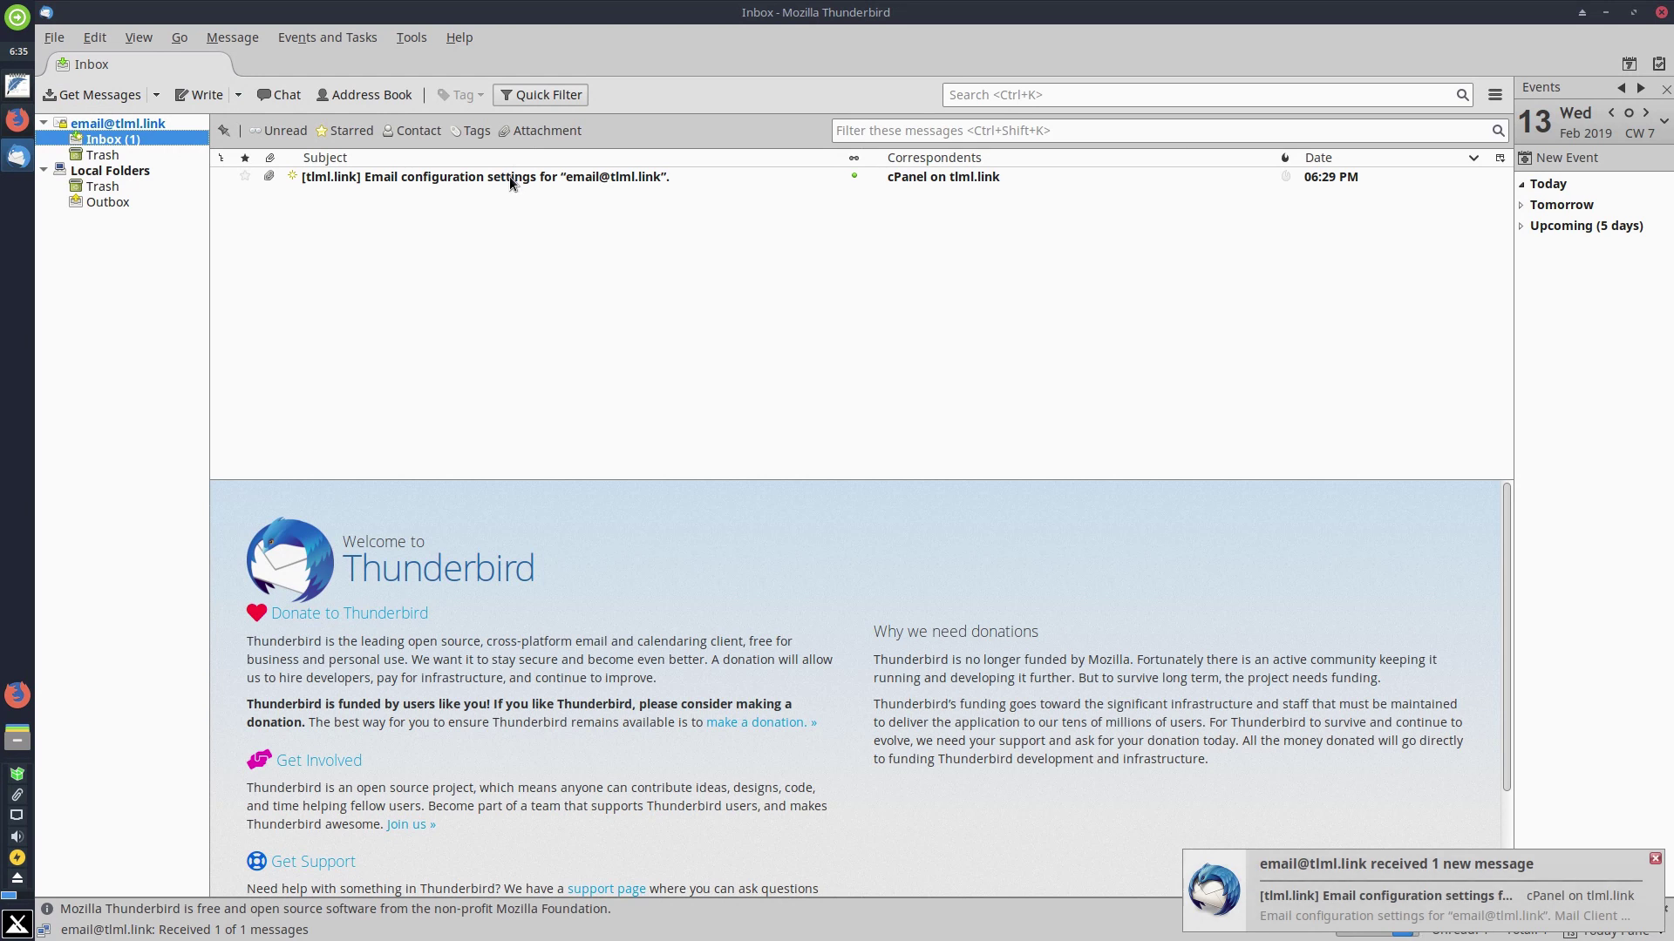
click(512, 179)
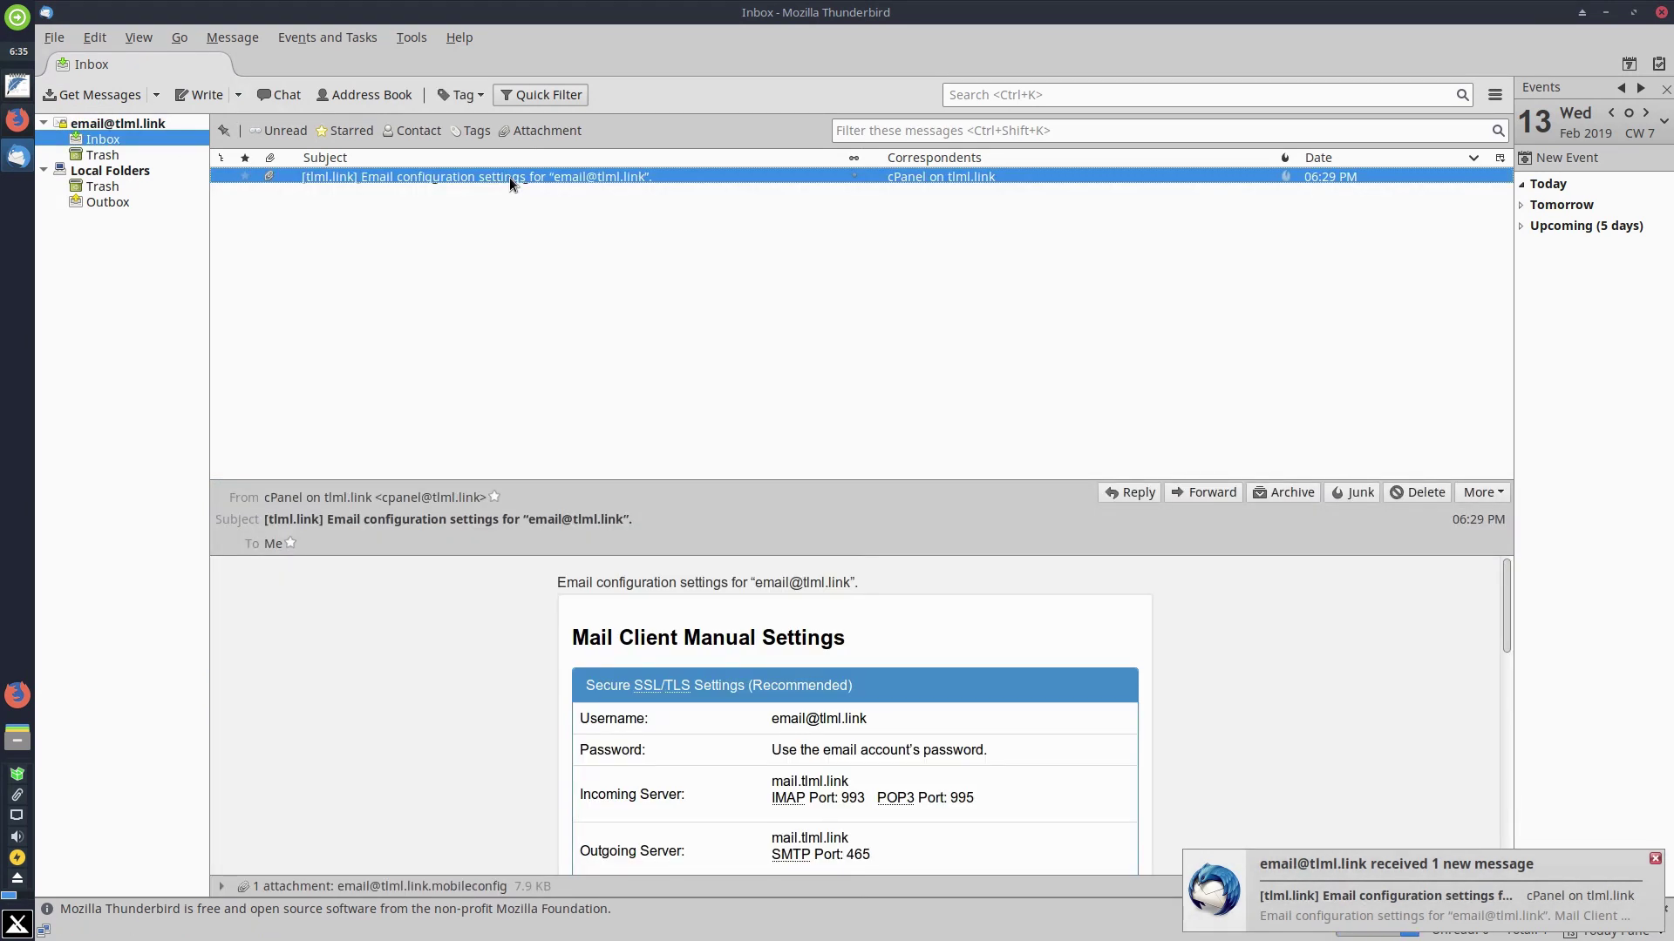
double_click(509, 176)
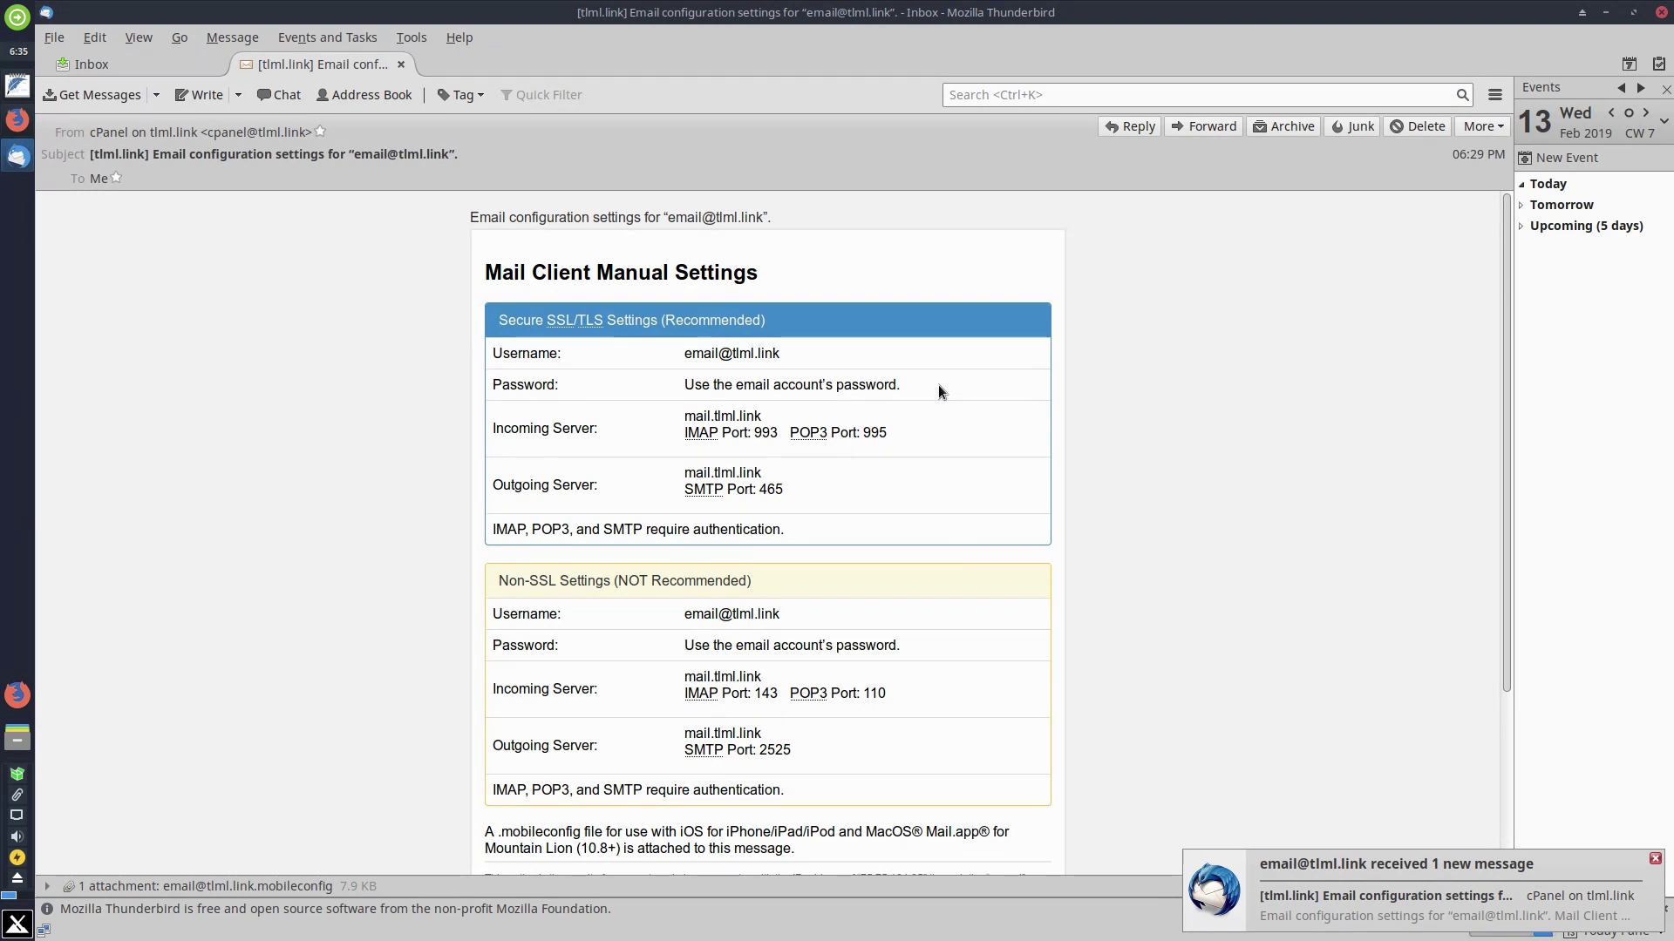
scroll(1084, 320, down, 2)
scroll(1105, 321, up, 2)
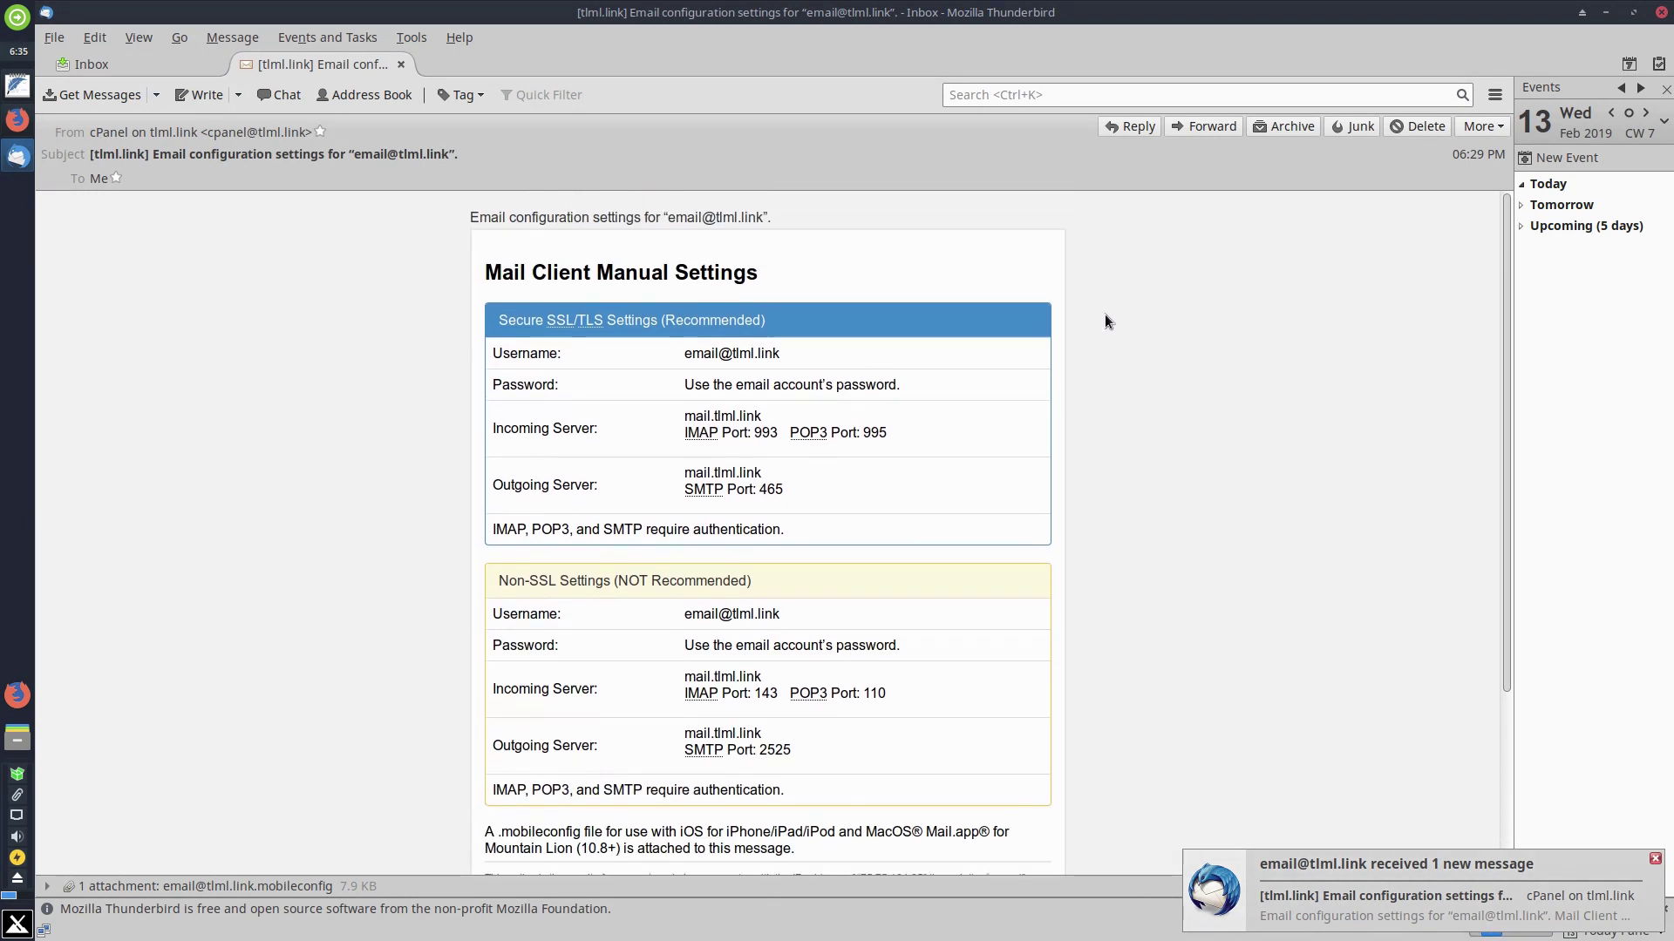
click(402, 65)
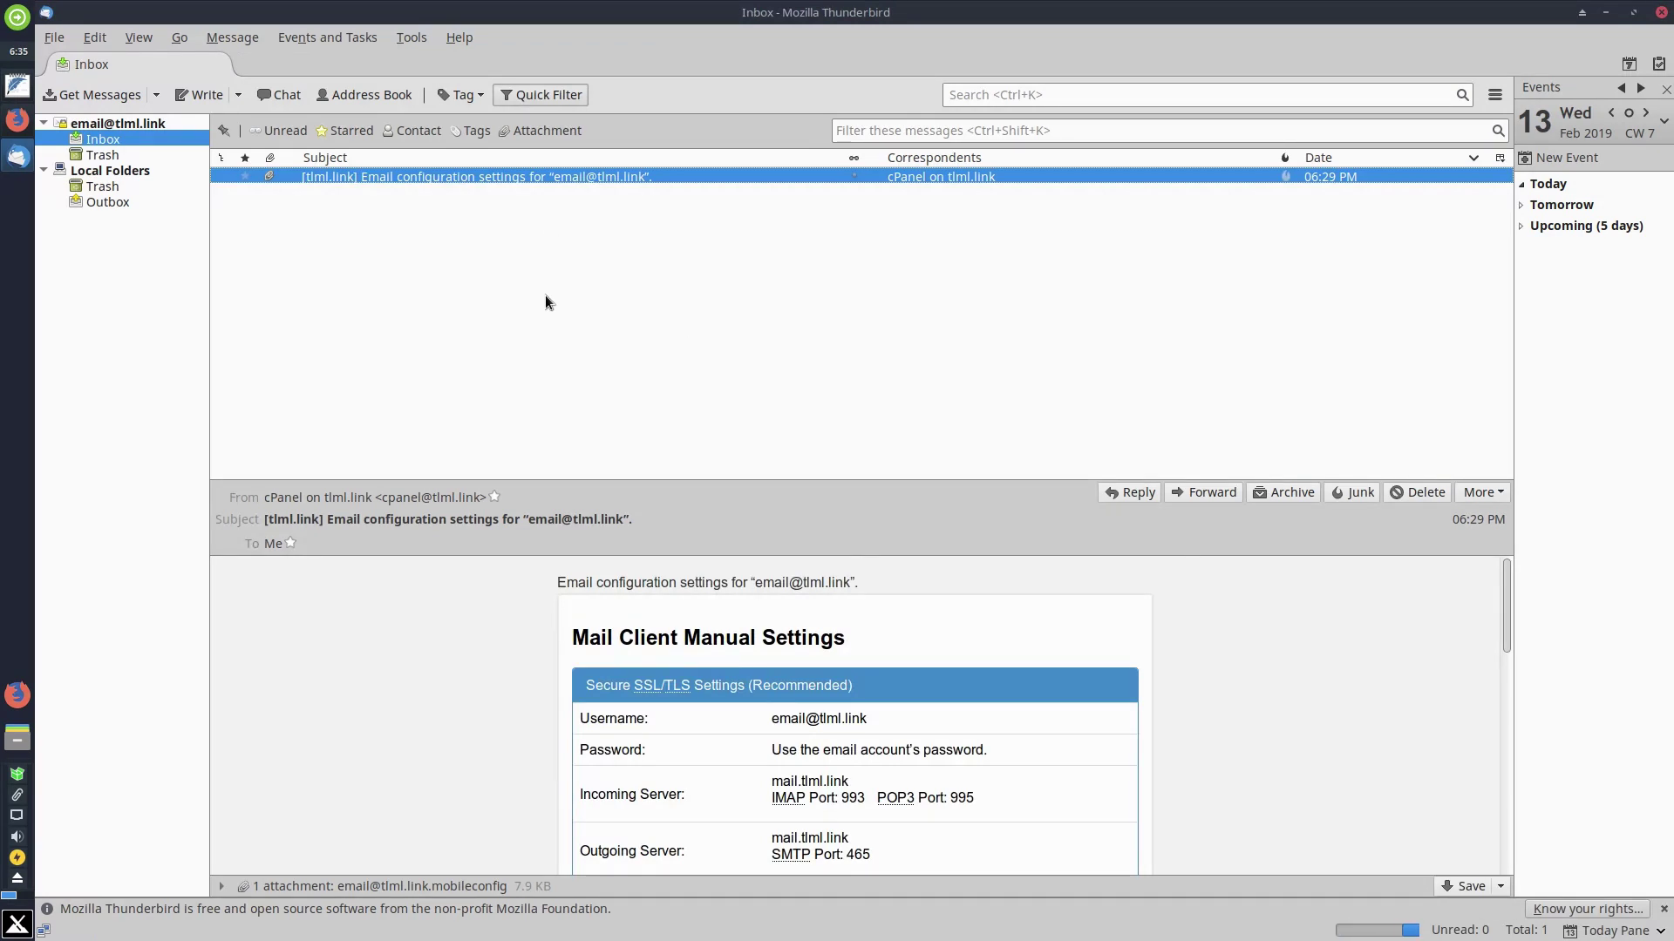
click(18, 119)
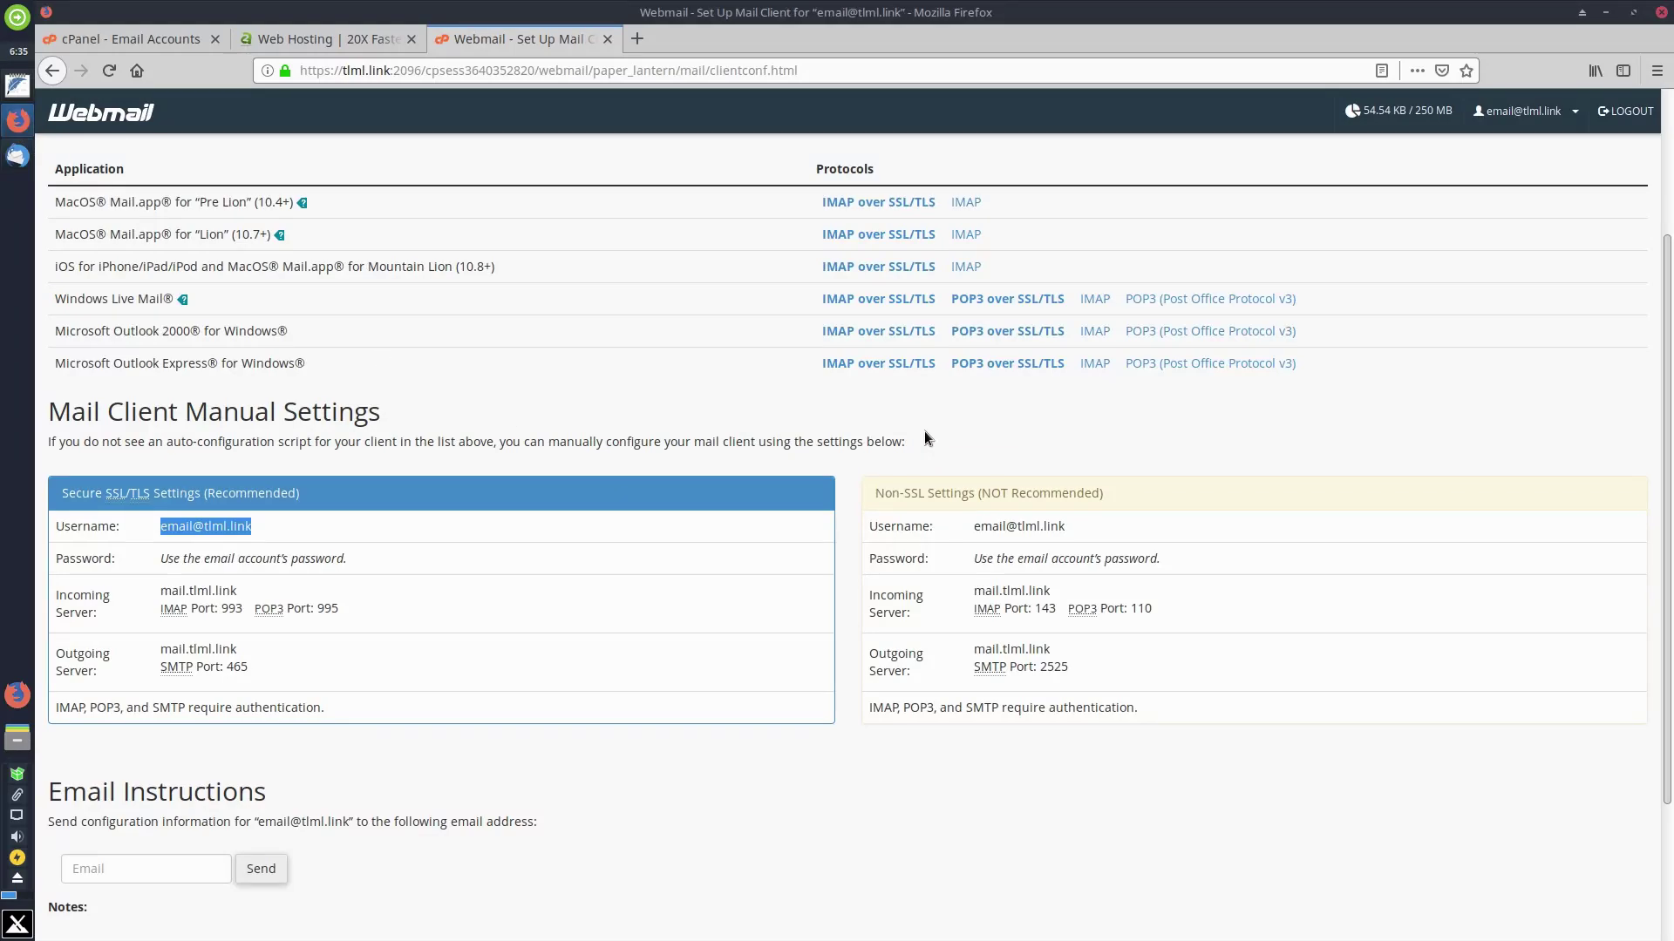
Scroll through the Webmail Set Up Mail Client page reviewing its manual SSL/TLS settings.
scroll(758, 358, up, 2)
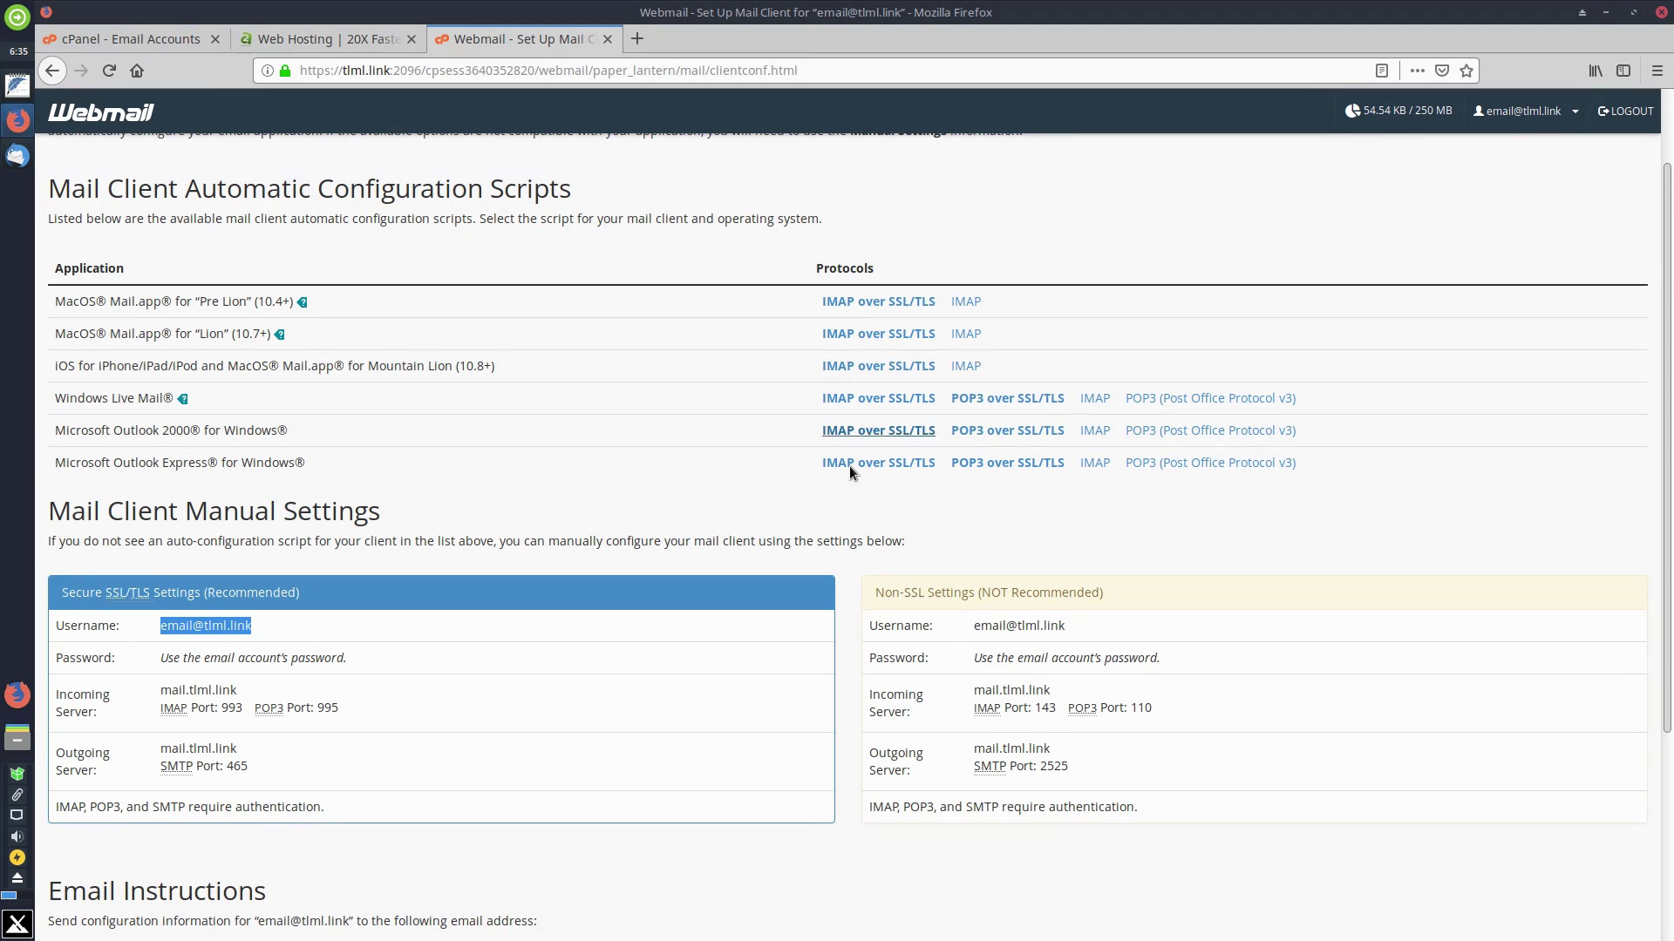
scroll(437, 679, down, 1)
scroll(436, 679, up, 1)
scroll(478, 682, down, 3)
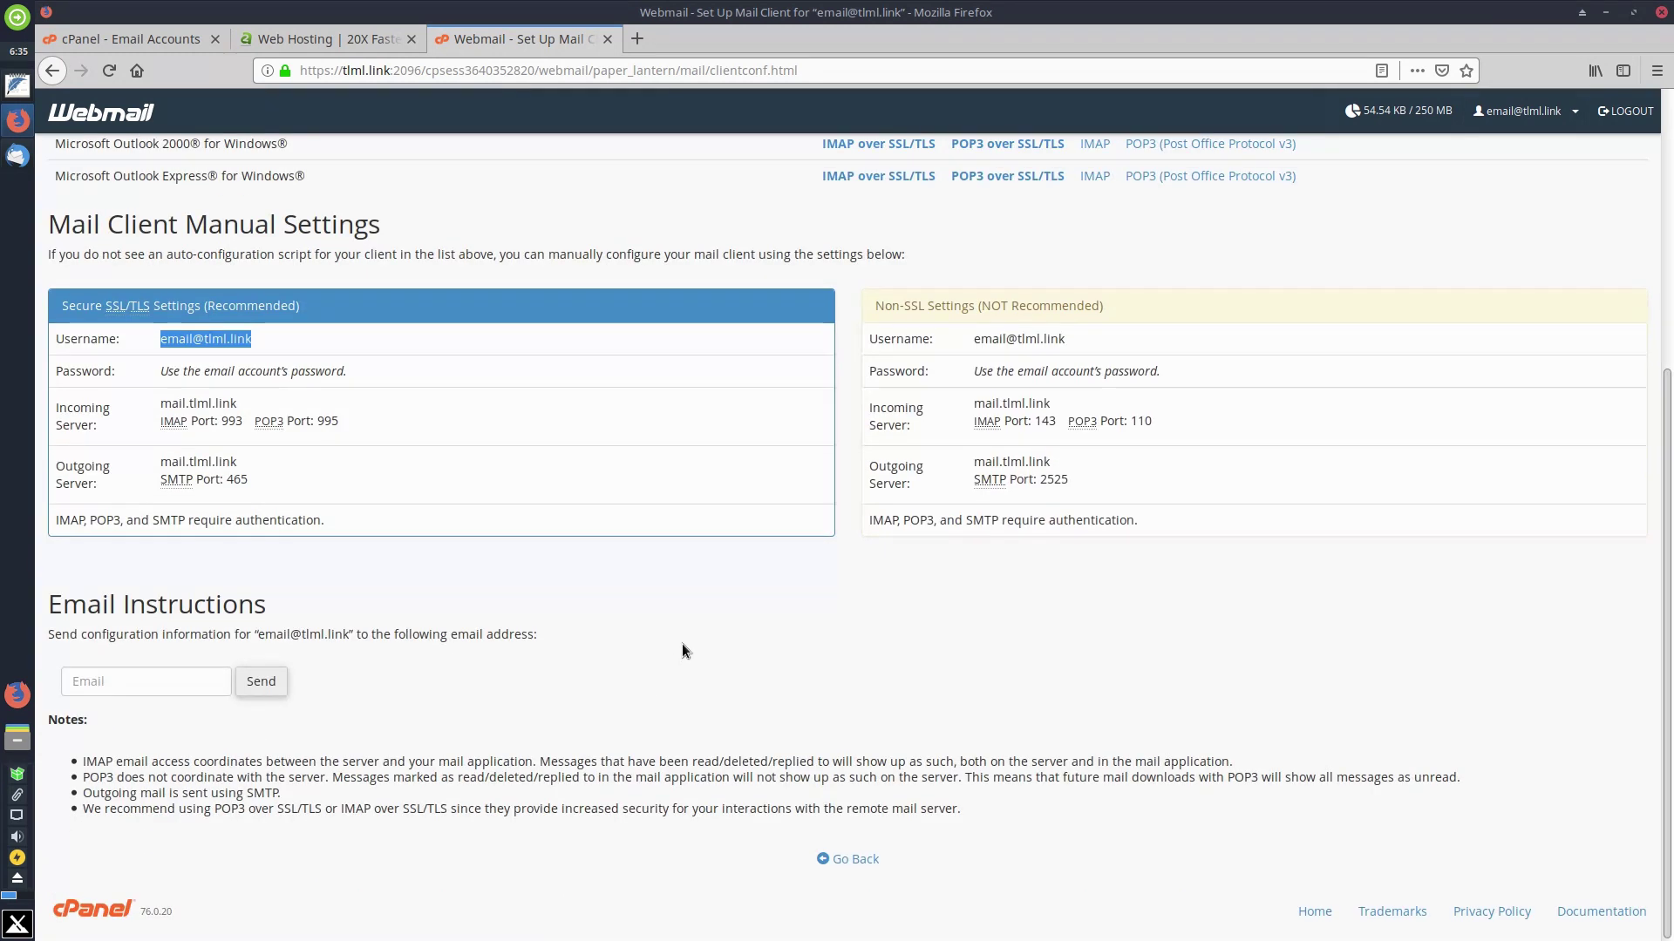
click(114, 680)
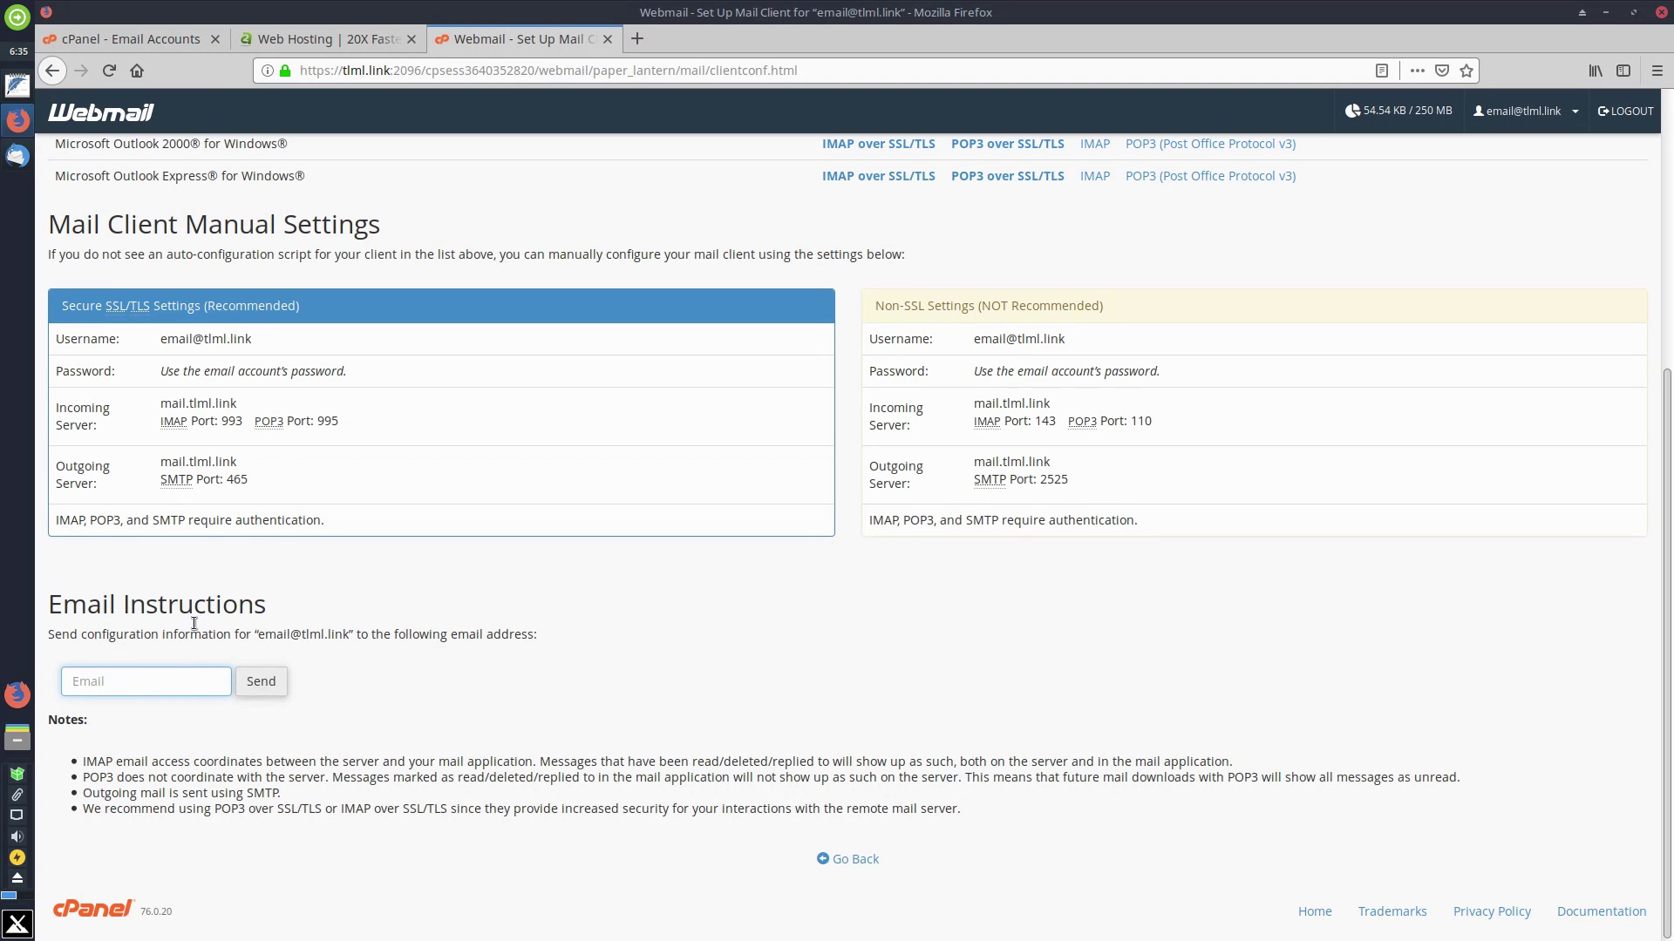
scroll(194, 623, up, 5)
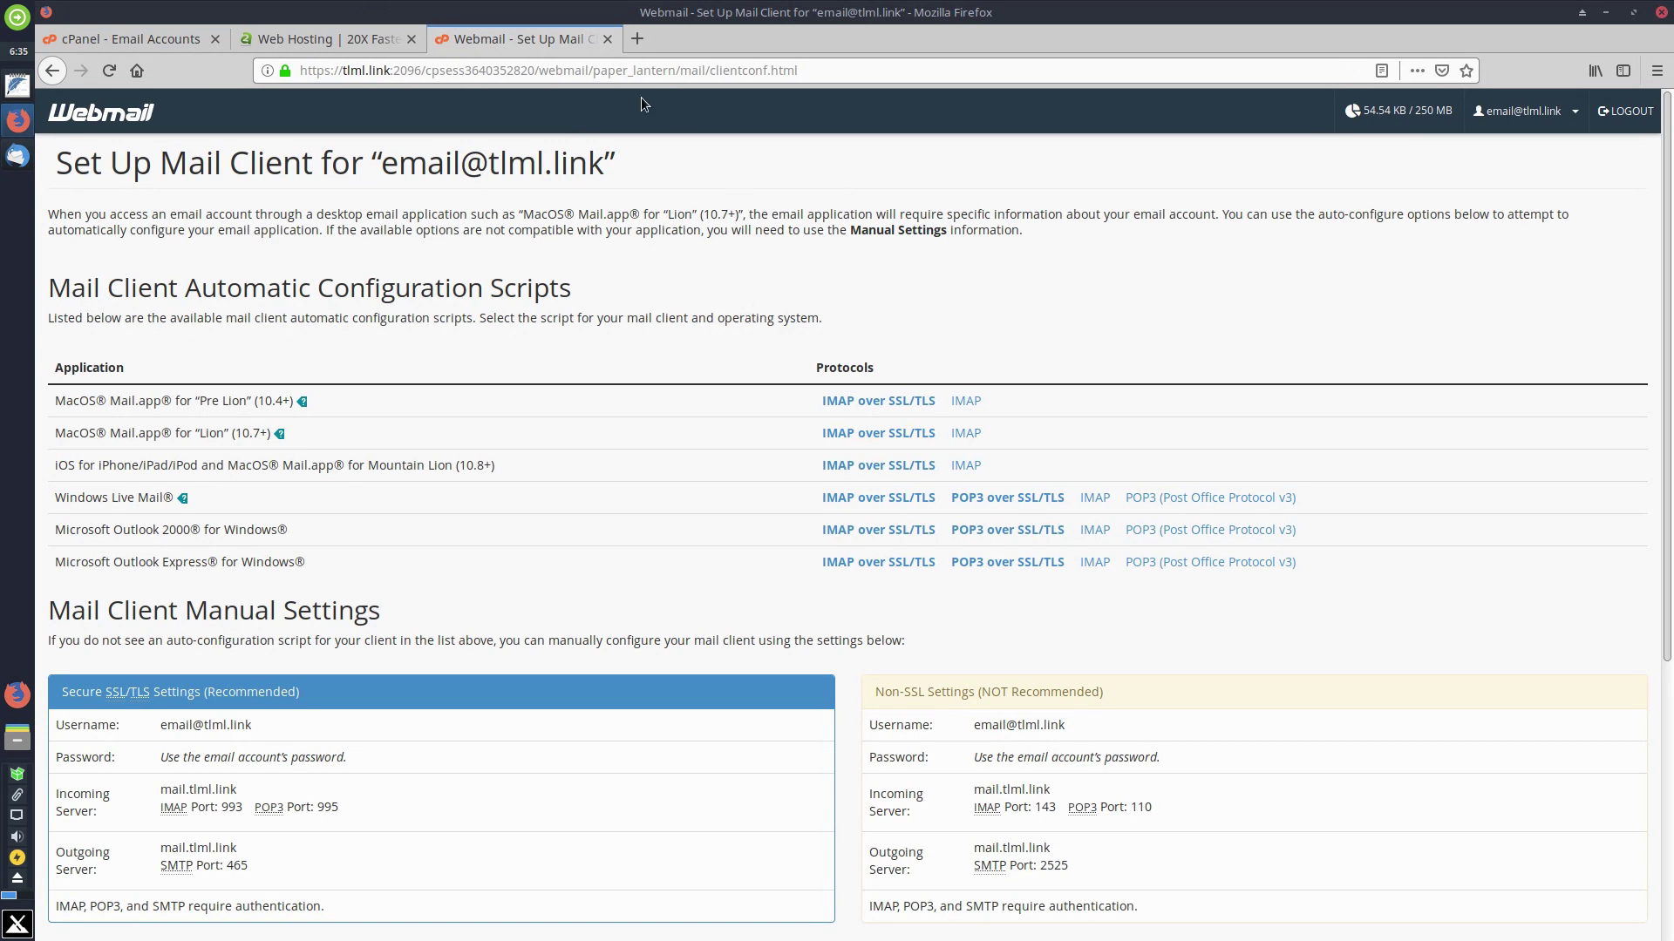
click(179, 38)
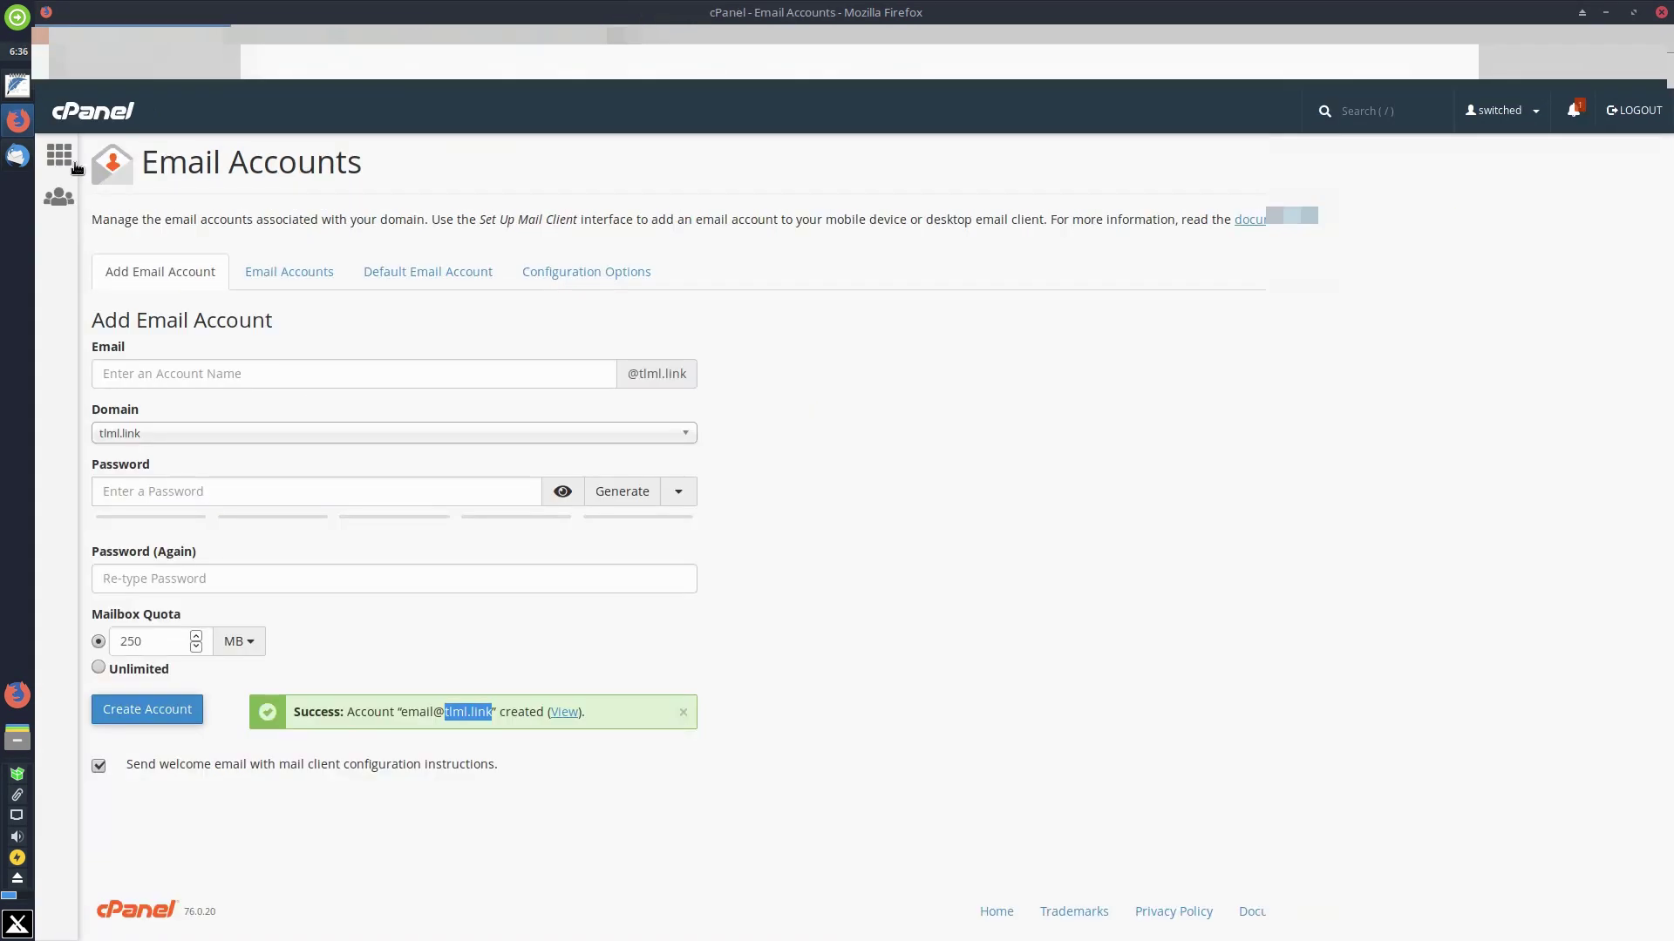
Return the Email Accounts tab to cPanel home, then revisit the mail setup and A2 Hosting tabs.
click(70, 162)
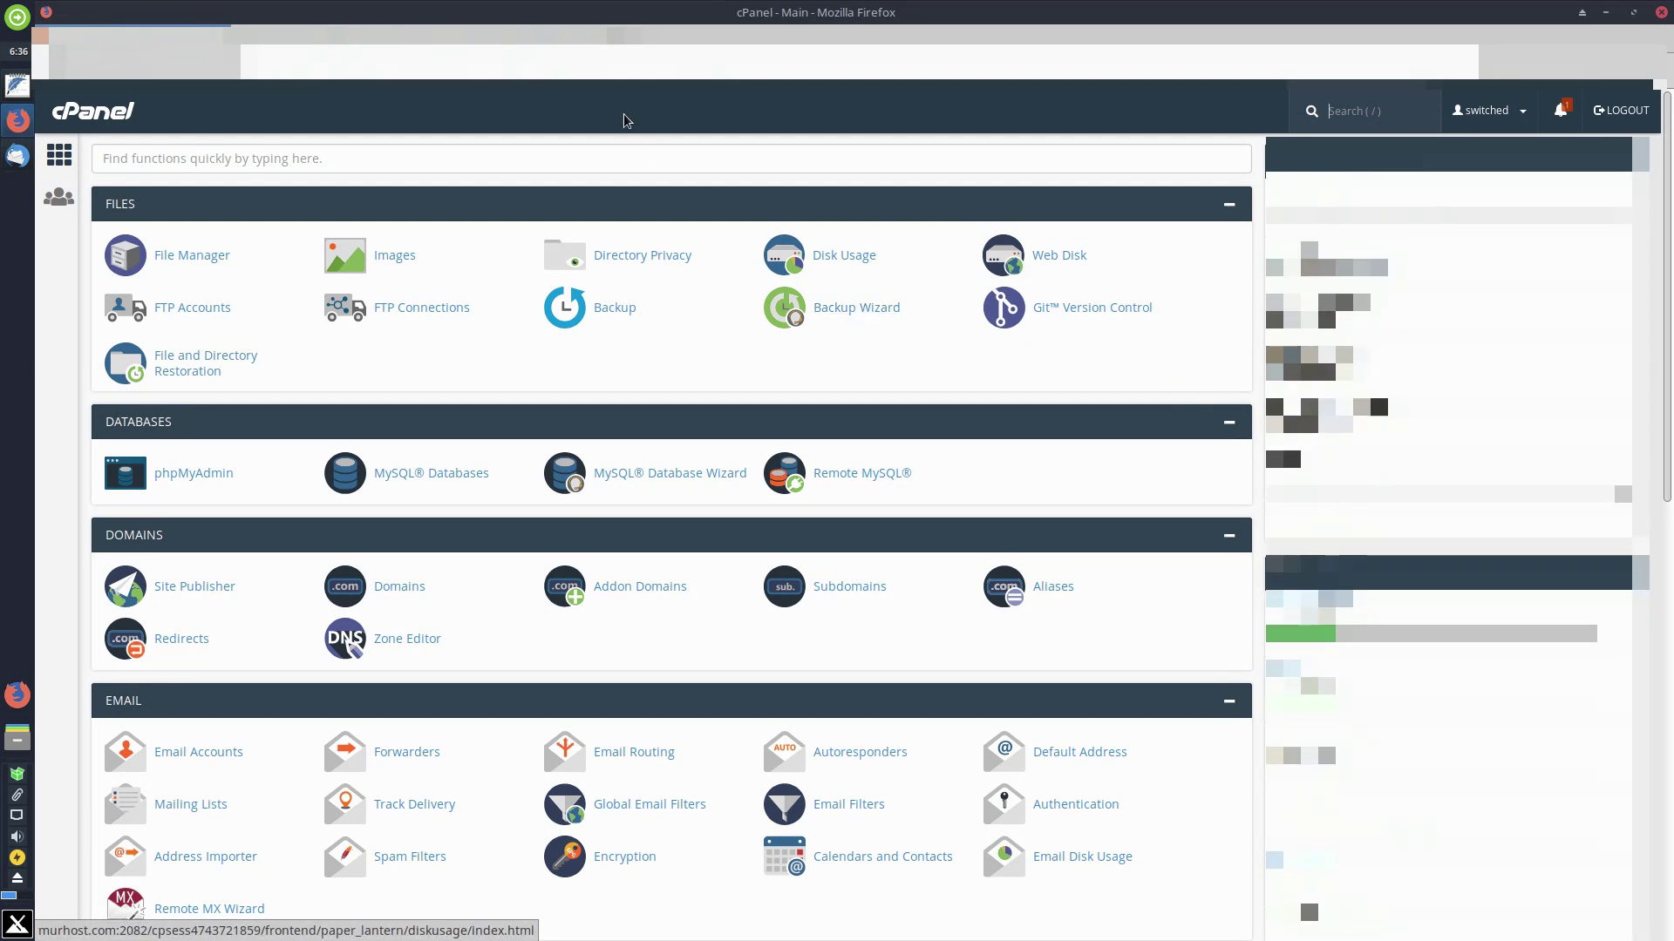
click(523, 35)
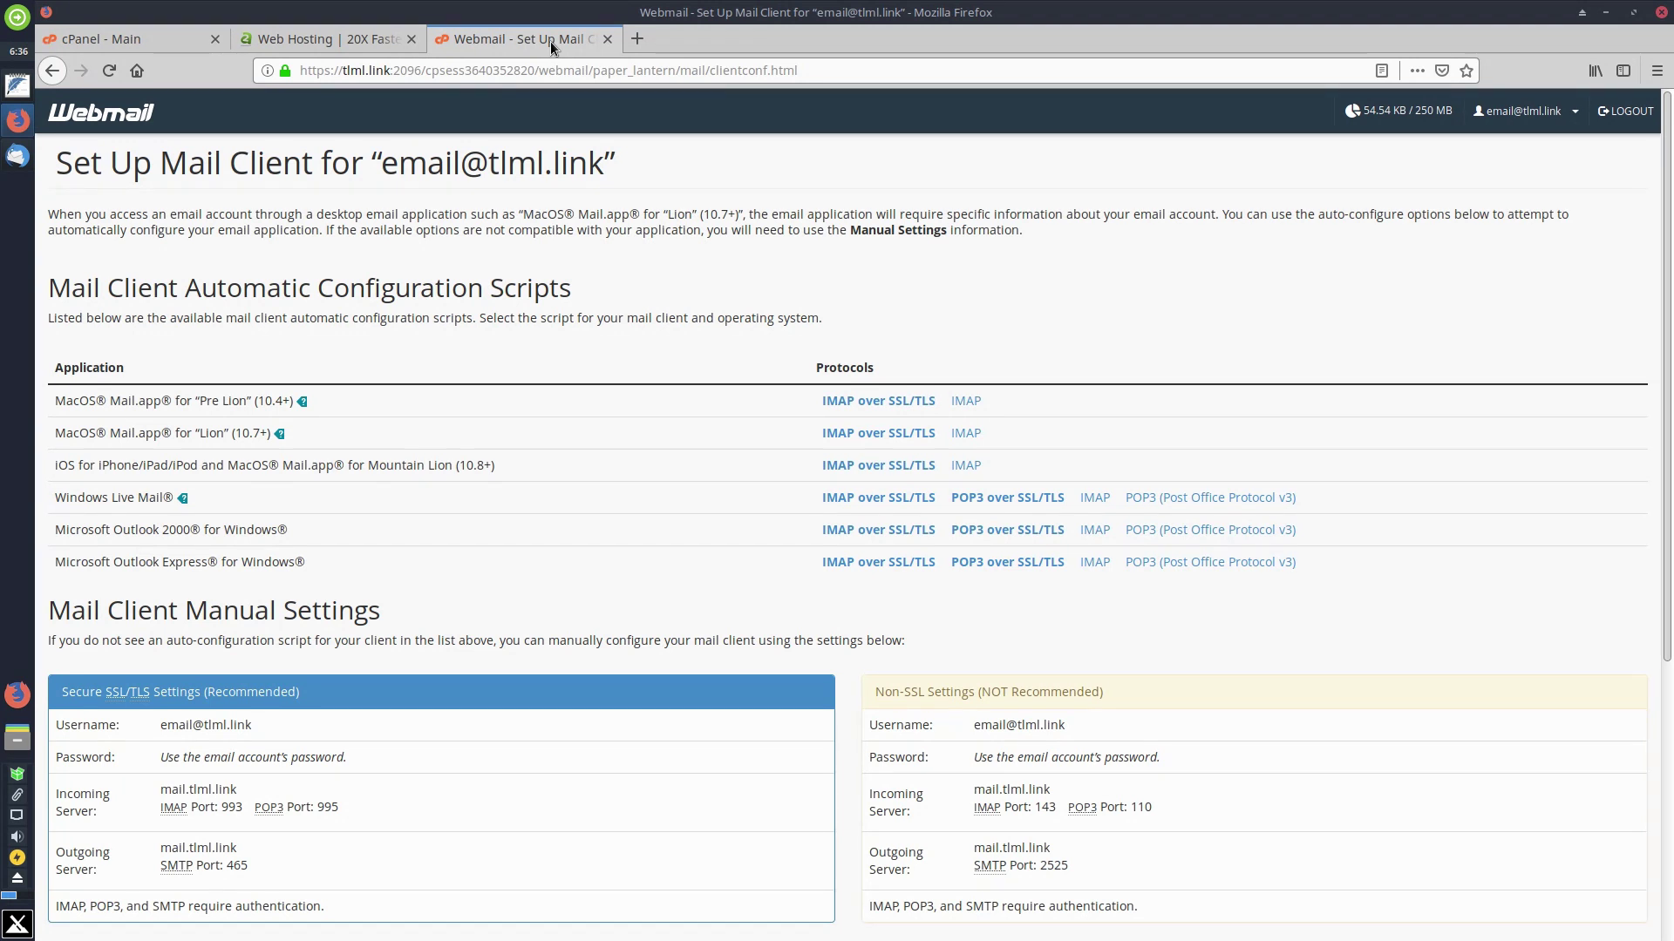
click(312, 35)
Scroll the Web Hosting Comparison page's Lite, Swift and Turbo package prices, then back to top.
scroll(697, 523, down, 3)
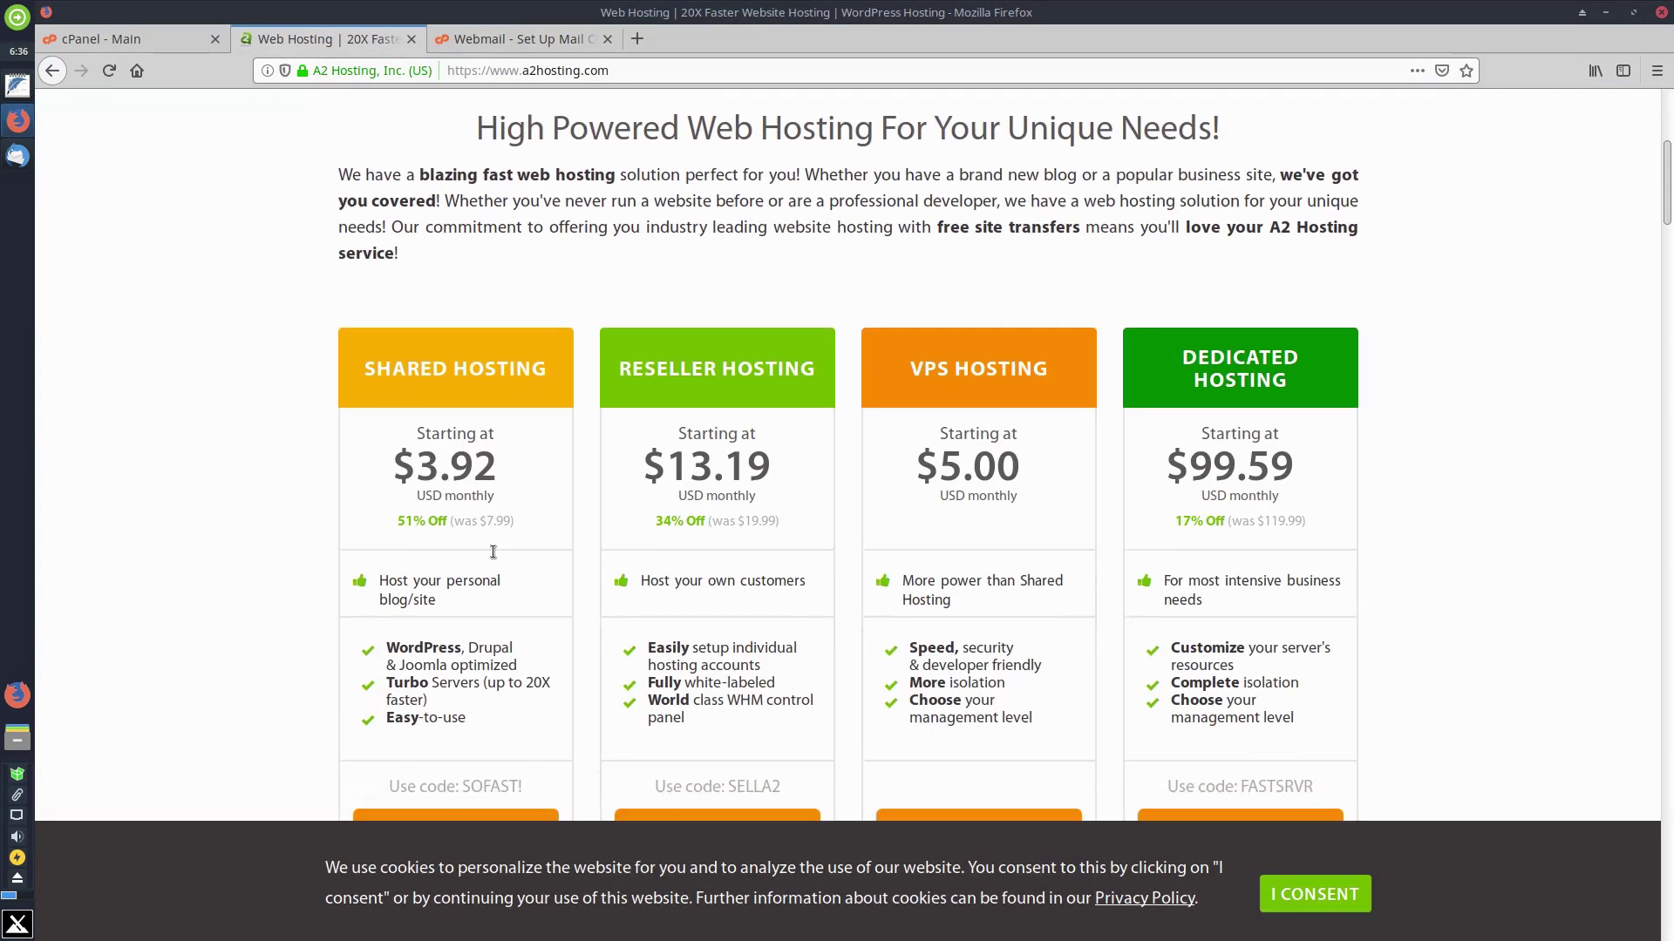
scroll(611, 306, down, 3)
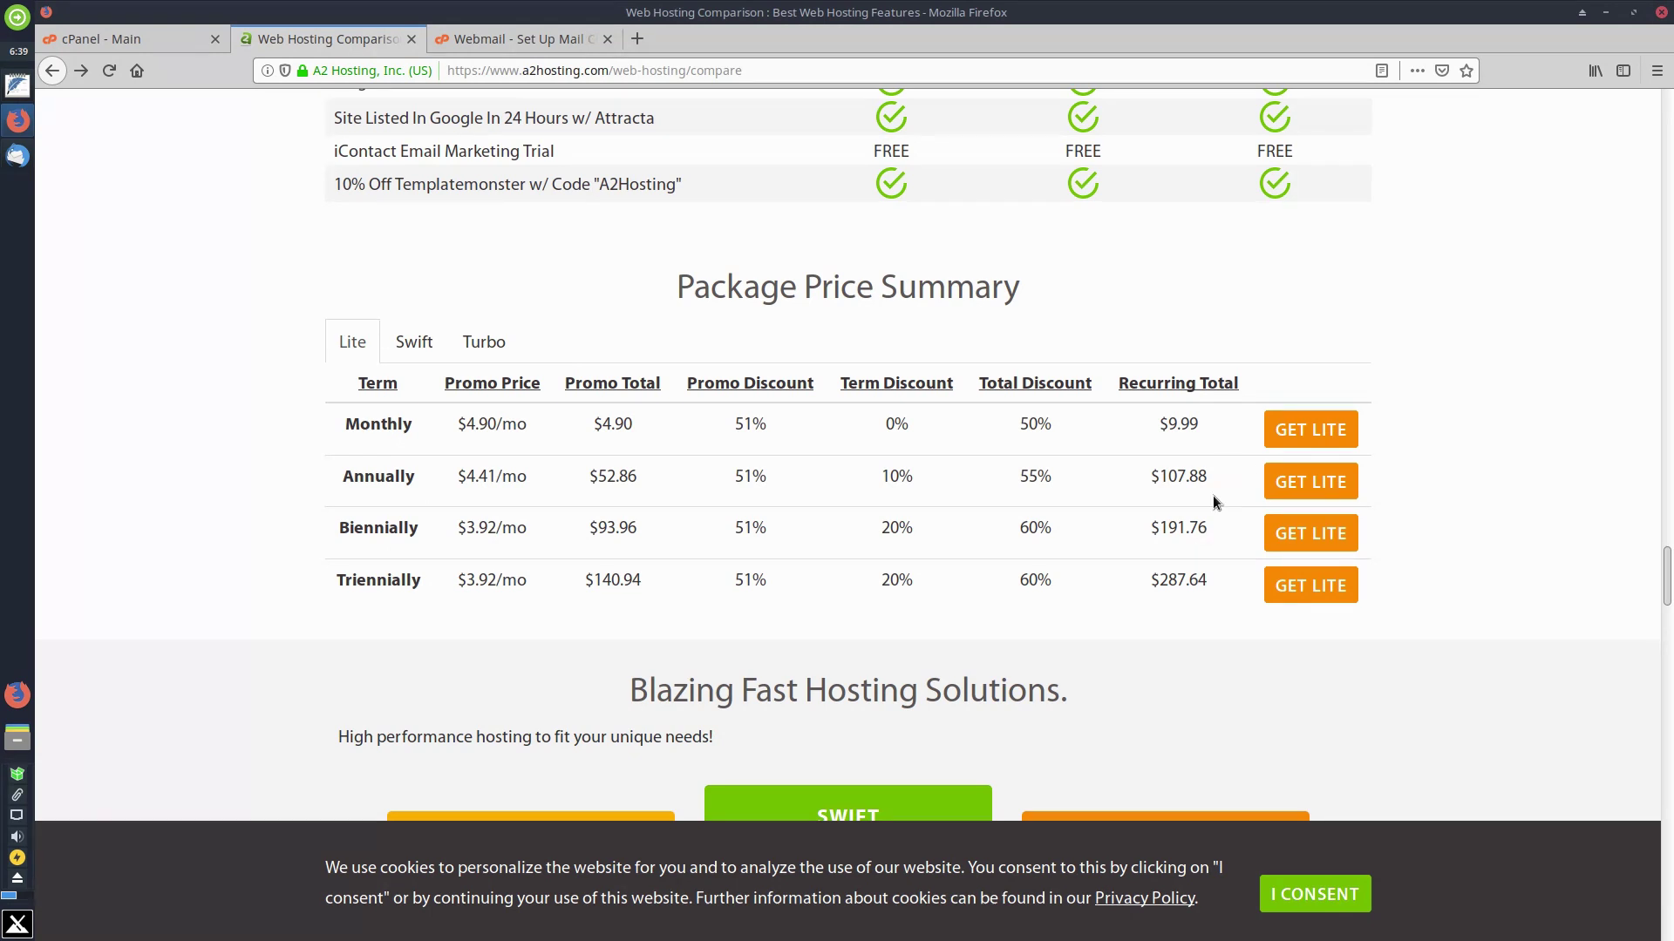
scroll(1635, 455, down, 1)
scroll(1636, 453, up, 3)
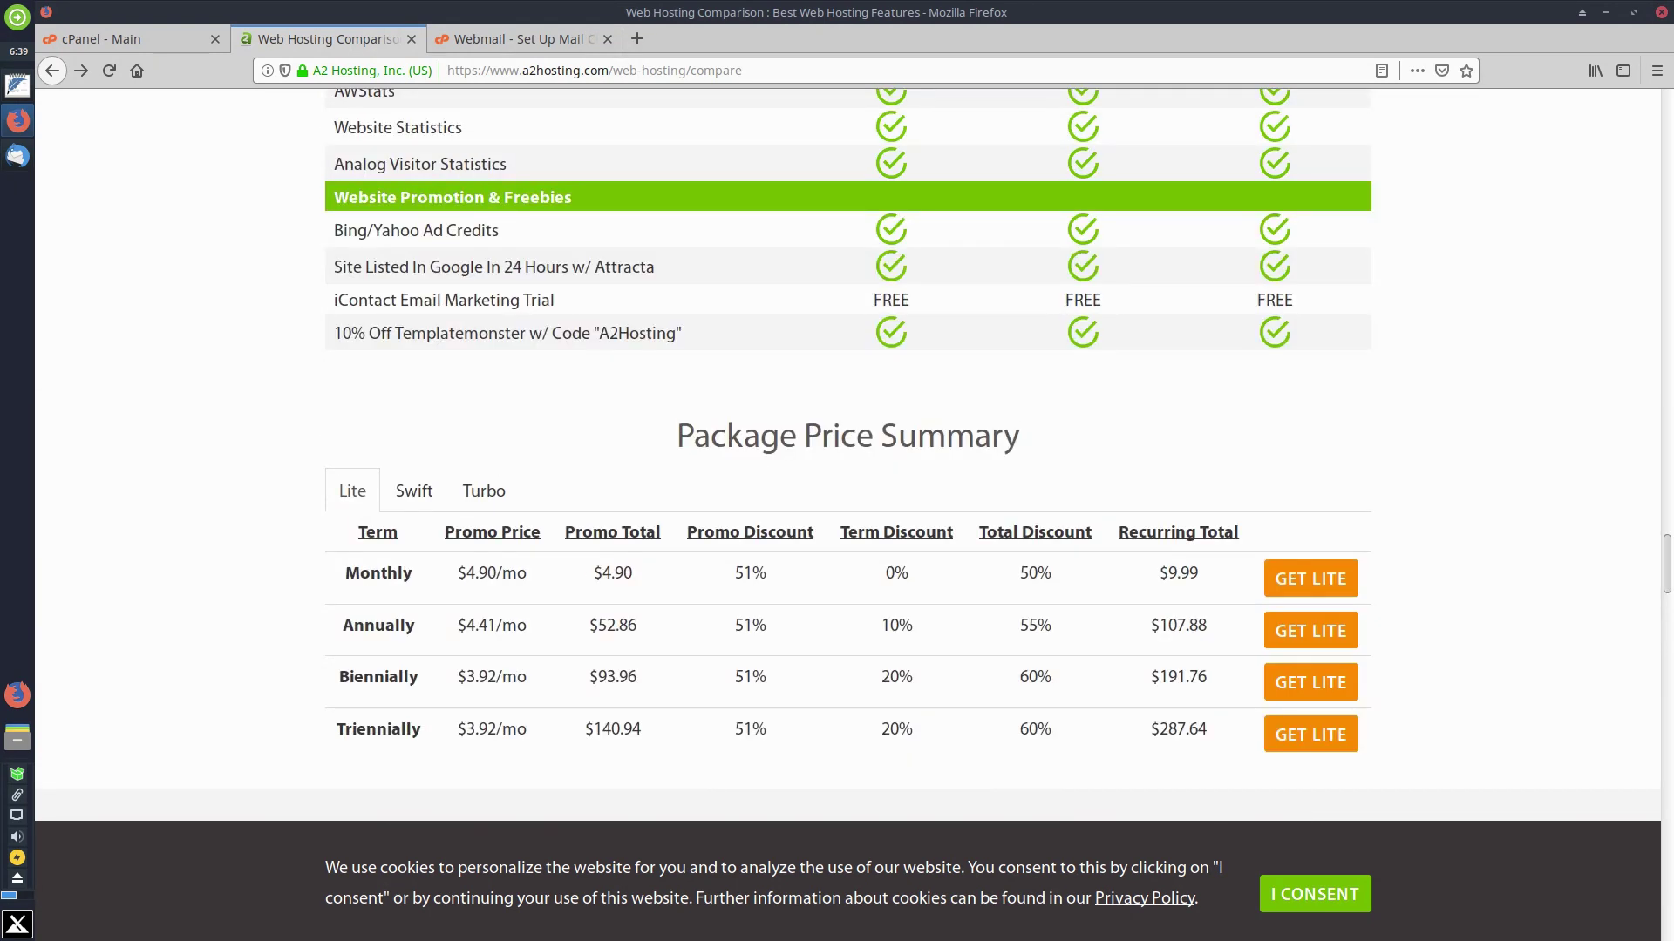
drag(1665, 565, 1666, 120)
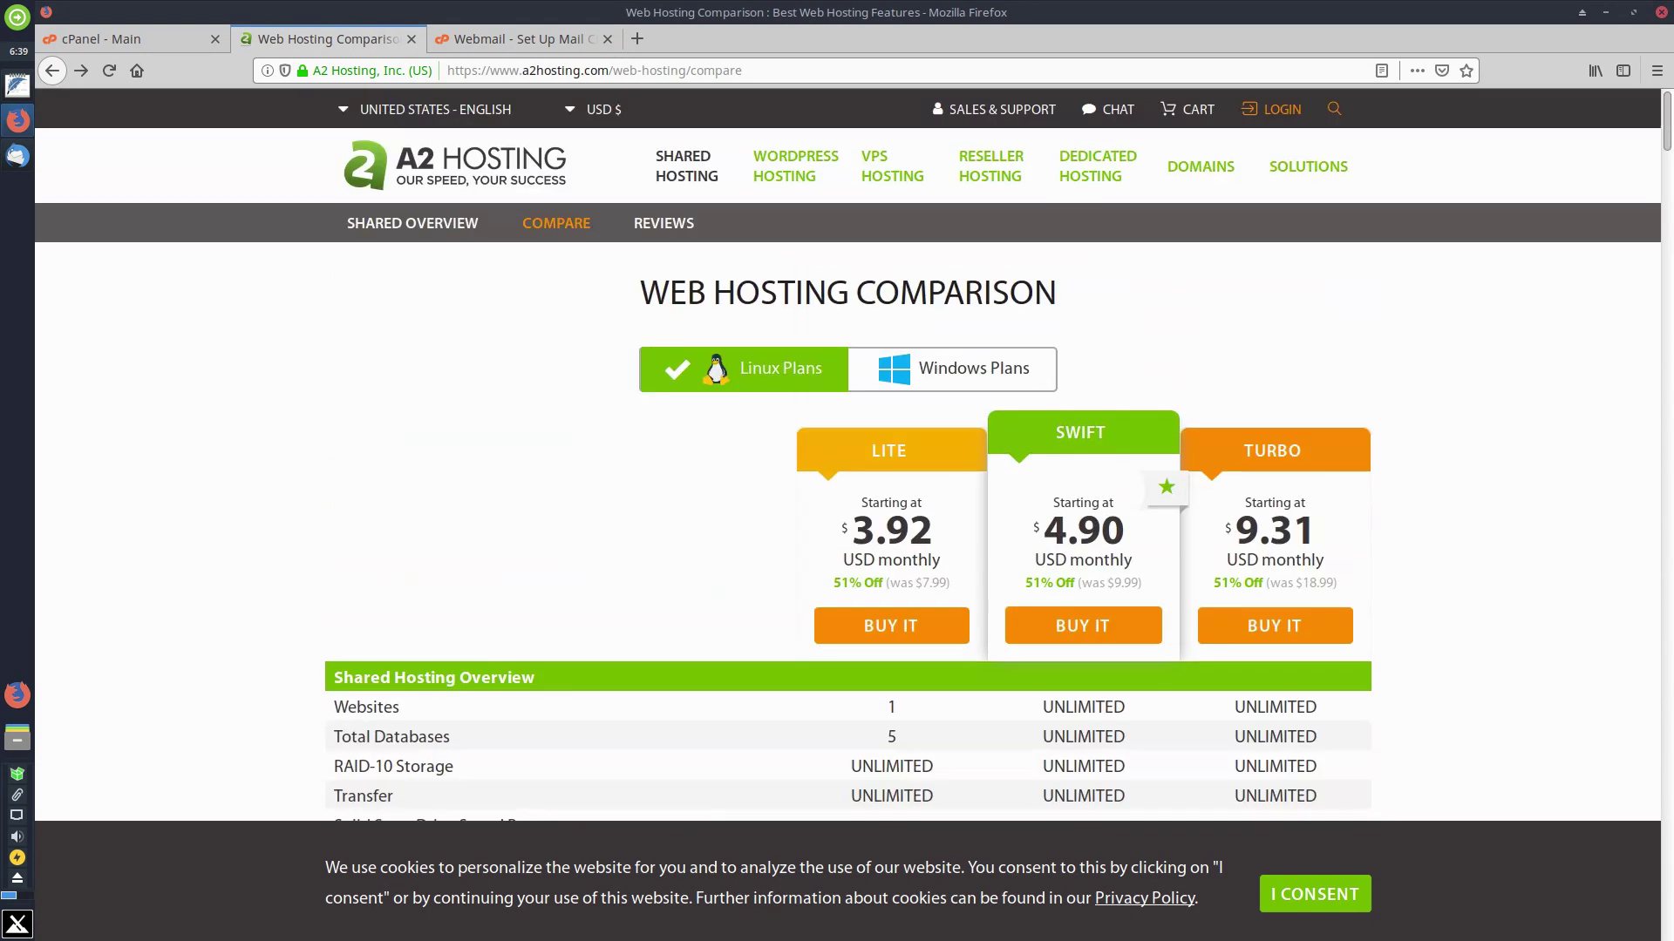